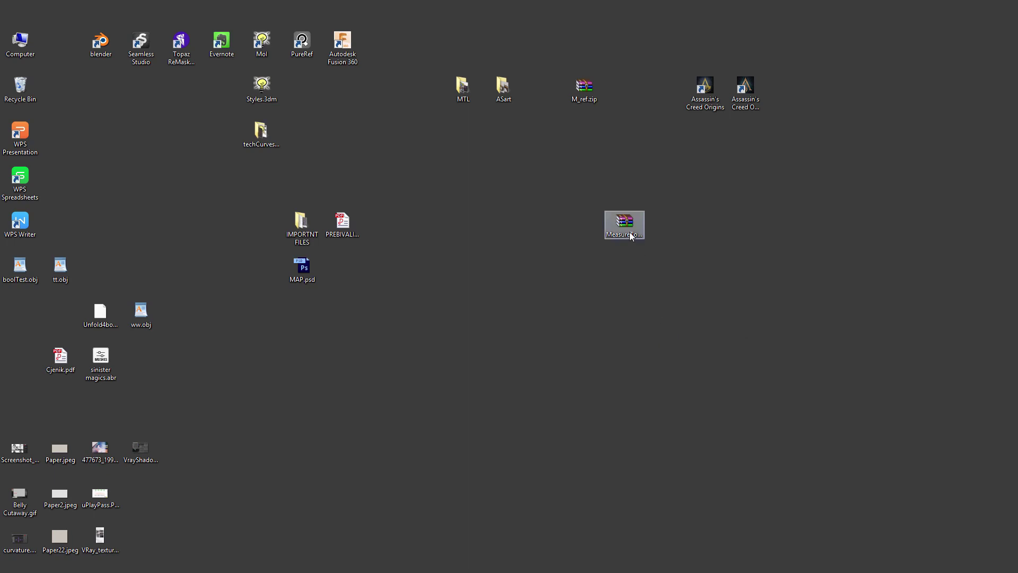
Extract the MeasureTools_v2_0.zip archive onto the desktop and open the extracted MeasureTools_v2_0 folder.
{"action": "left_click", "coordinate": [630, 233]}
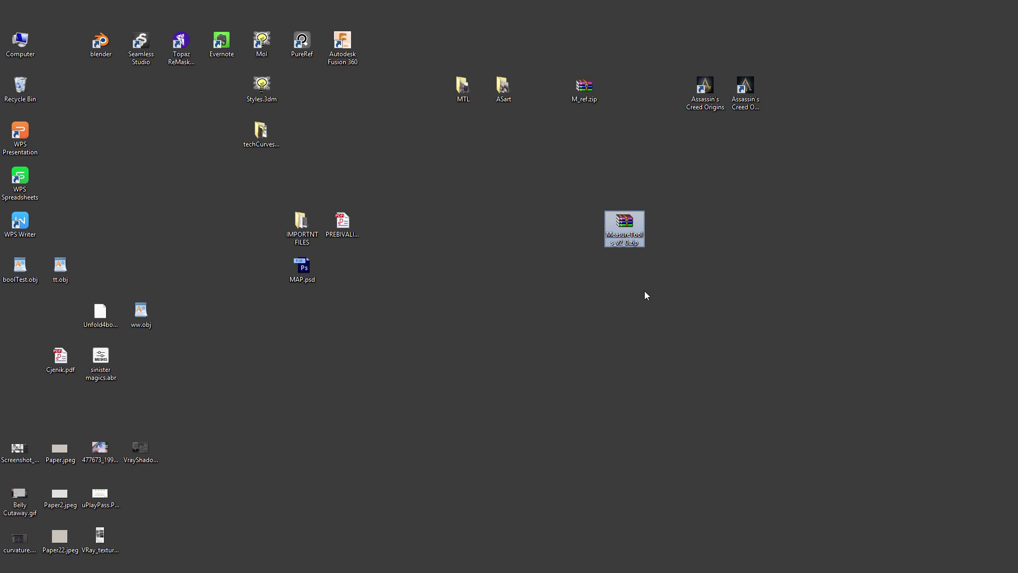
{"action": "right_click", "coordinate": [629, 237]}
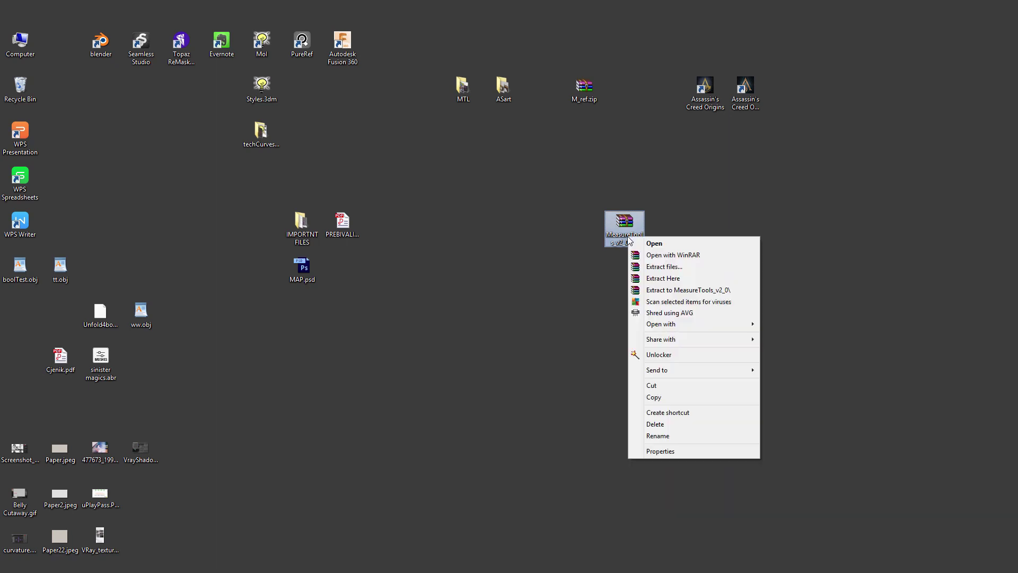
{"action": "left_click", "coordinate": [683, 278]}
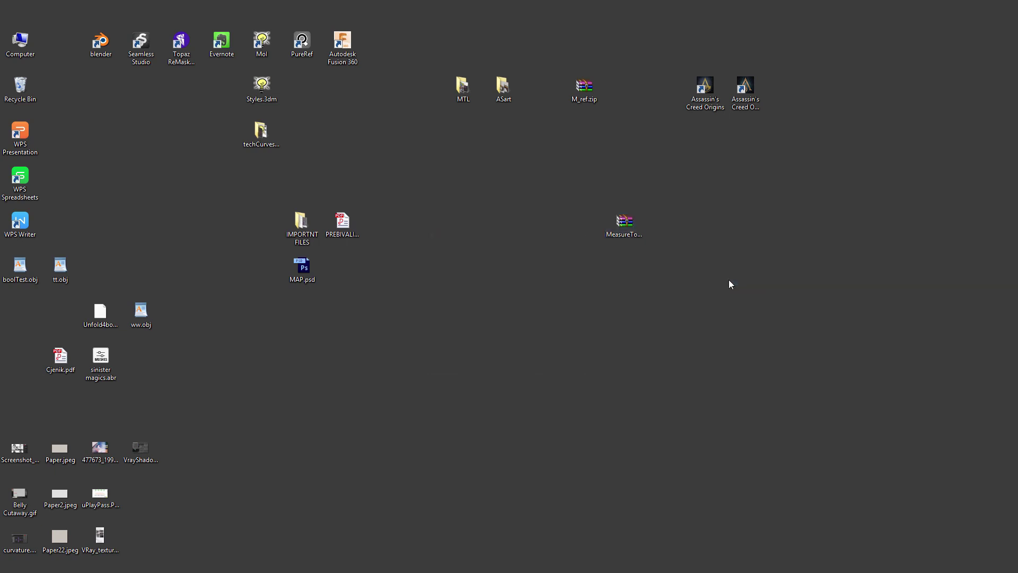
{"action": "left_click_drag", "start_coordinate": [39, 14], "coordinate": [607, 252]}
{"action": "left_click", "coordinate": [615, 230]}
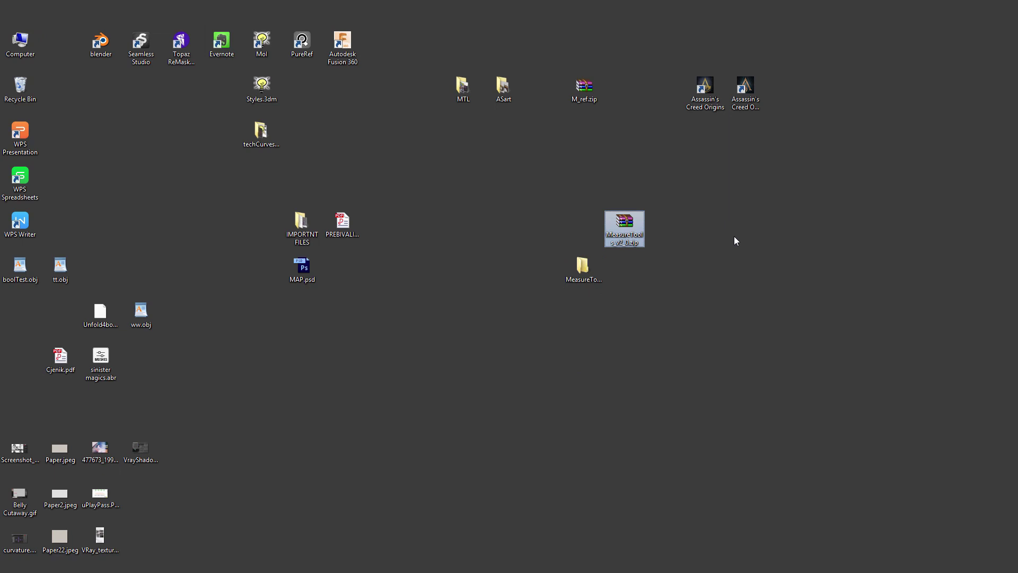
{"action": "double_click", "coordinate": [583, 270]}
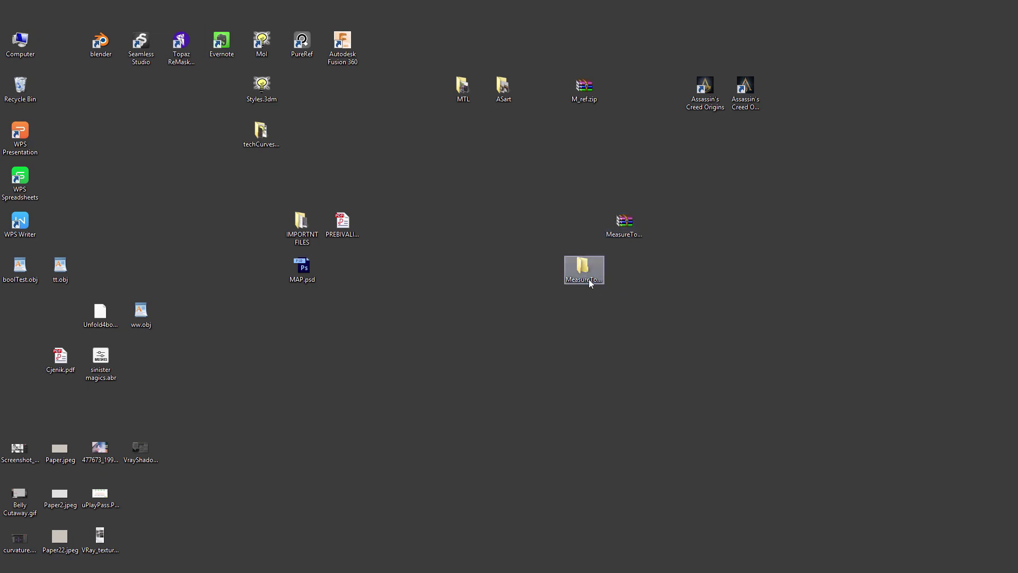
{"action": "left_click_drag", "start_coordinate": [432, 68], "coordinate": [493, 69]}
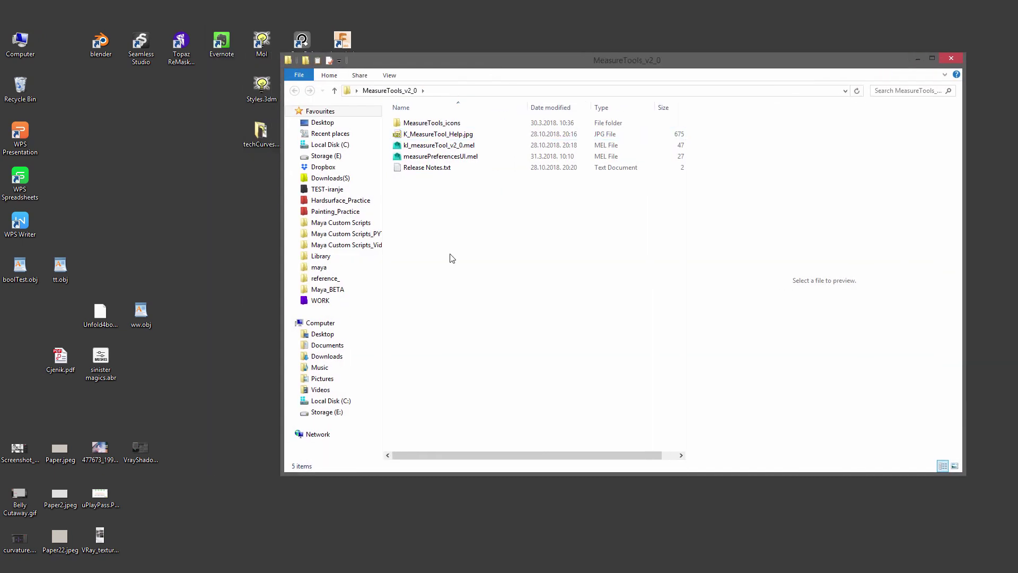
Open the maya folder inside Documents in a second file window, placed beside the MeasureTools_v2_0 window.
{"action": "double_click", "coordinate": [24, 41]}
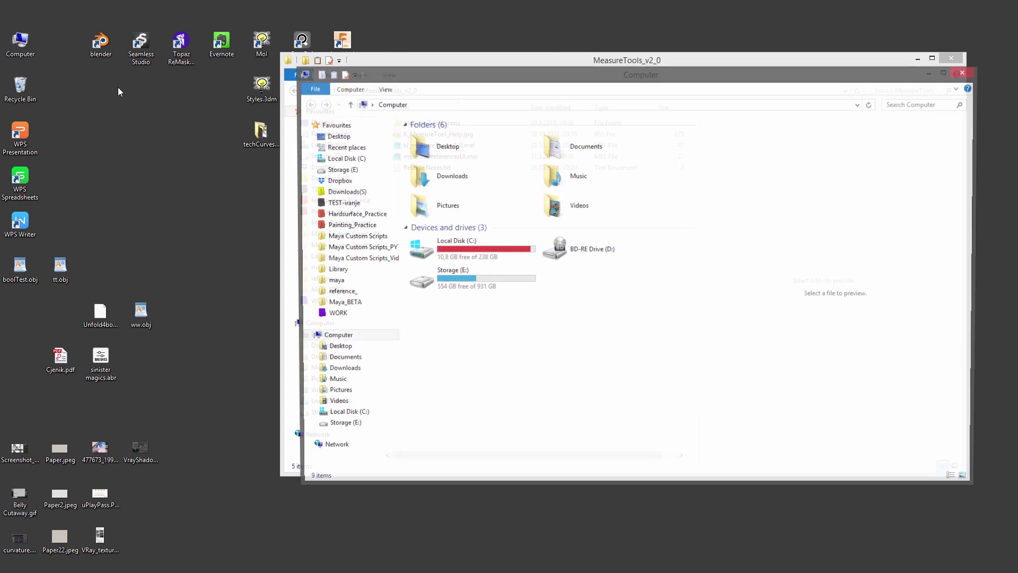
{"action": "left_click_drag", "start_coordinate": [474, 77], "coordinate": [266, 158]}
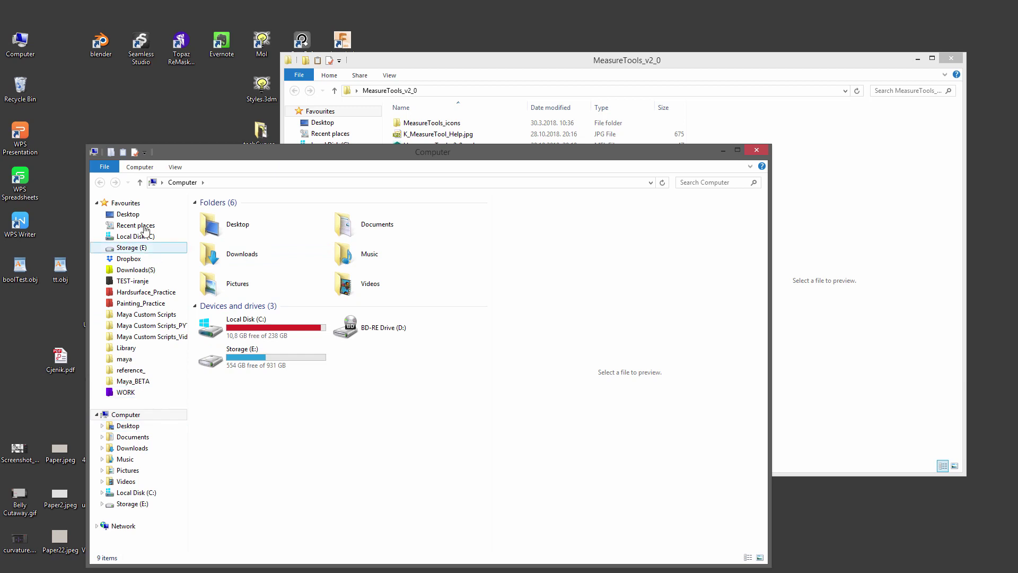
{"action": "left_click", "coordinate": [133, 437]}
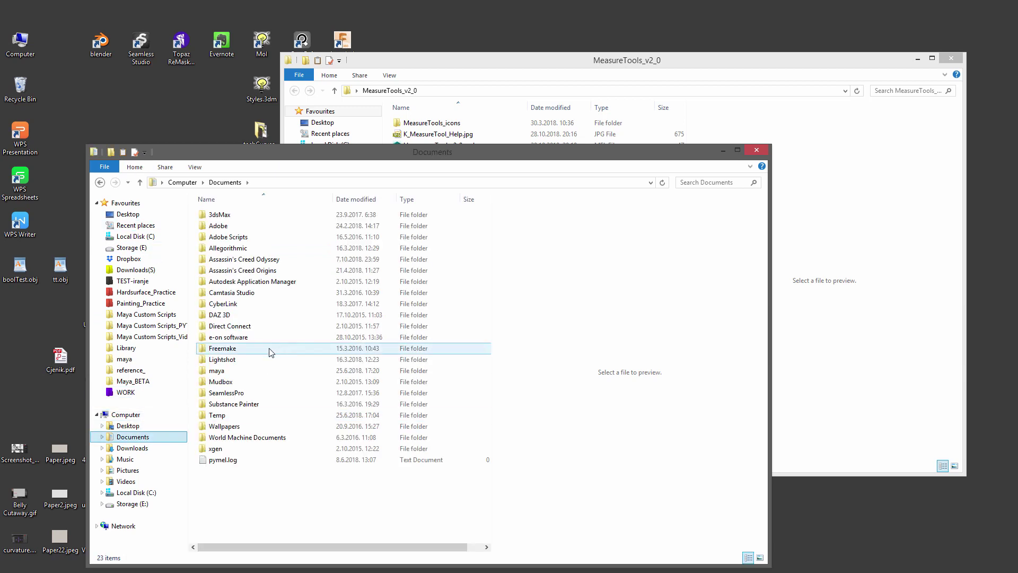
{"action": "double_click", "coordinate": [253, 371]}
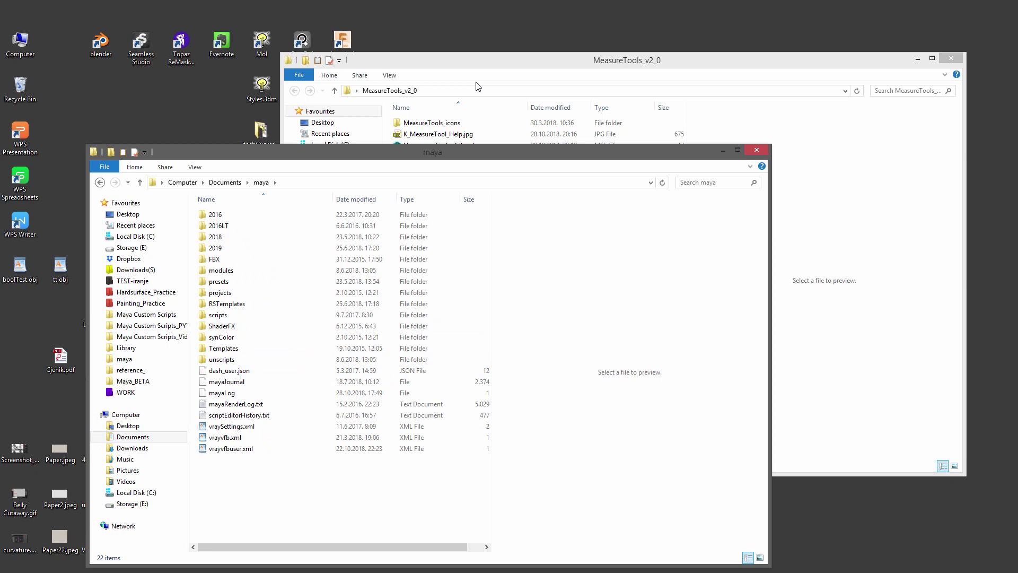
Copy the MeasureTools_icons folder and open the icons folder under maya\2018\prefs as its destination.
{"action": "left_click", "coordinate": [459, 60]}
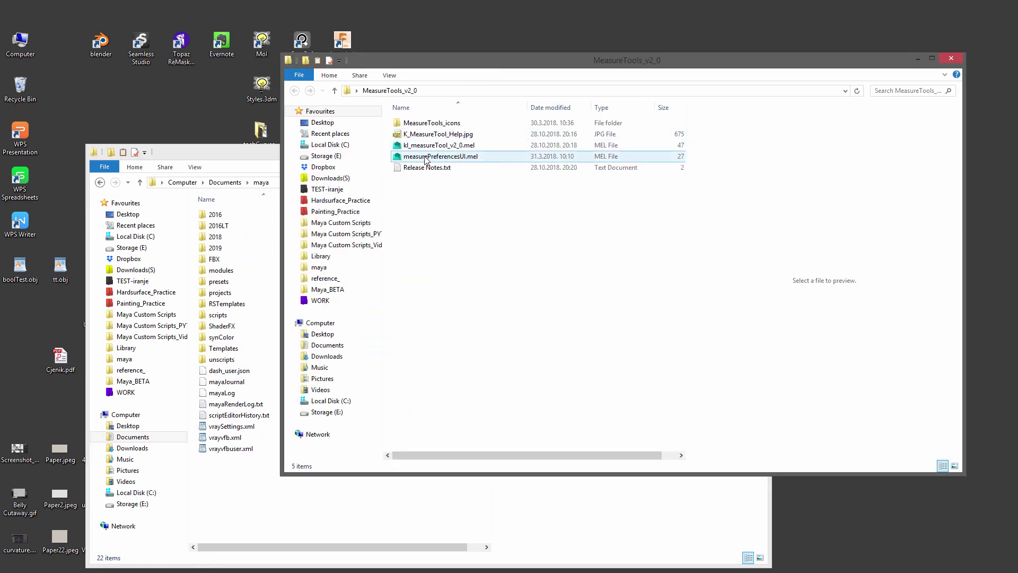
{"action": "right_click", "coordinate": [437, 123]}
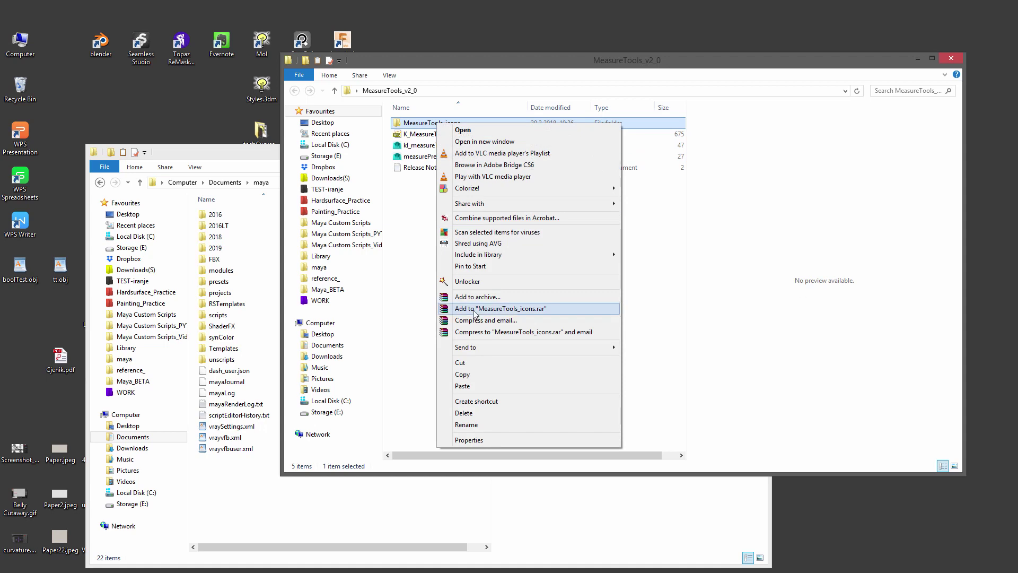
{"action": "left_click", "coordinate": [462, 374]}
{"action": "left_click", "coordinate": [242, 165]}
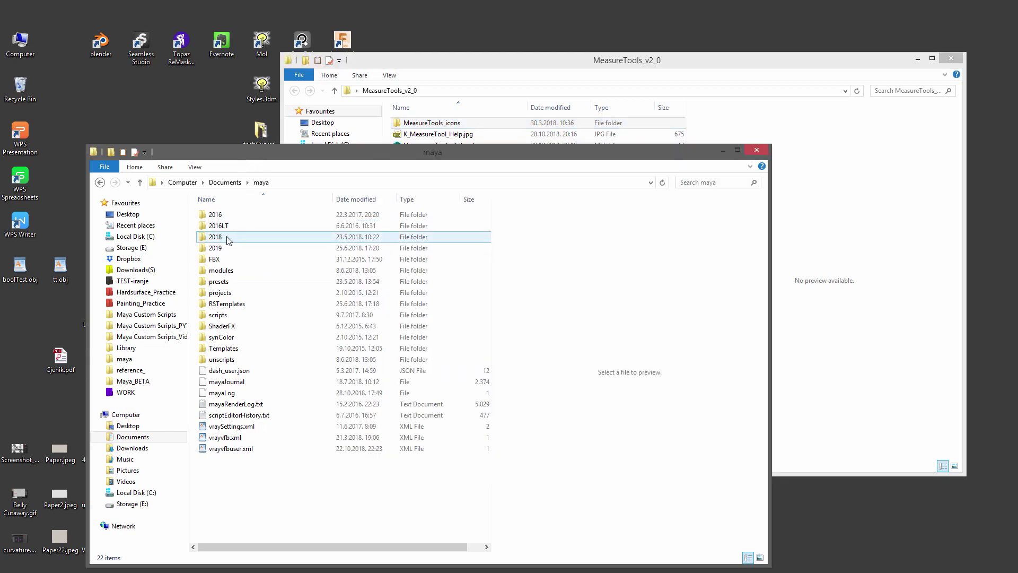
{"action": "double_click", "coordinate": [229, 238]}
{"action": "double_click", "coordinate": [228, 226]}
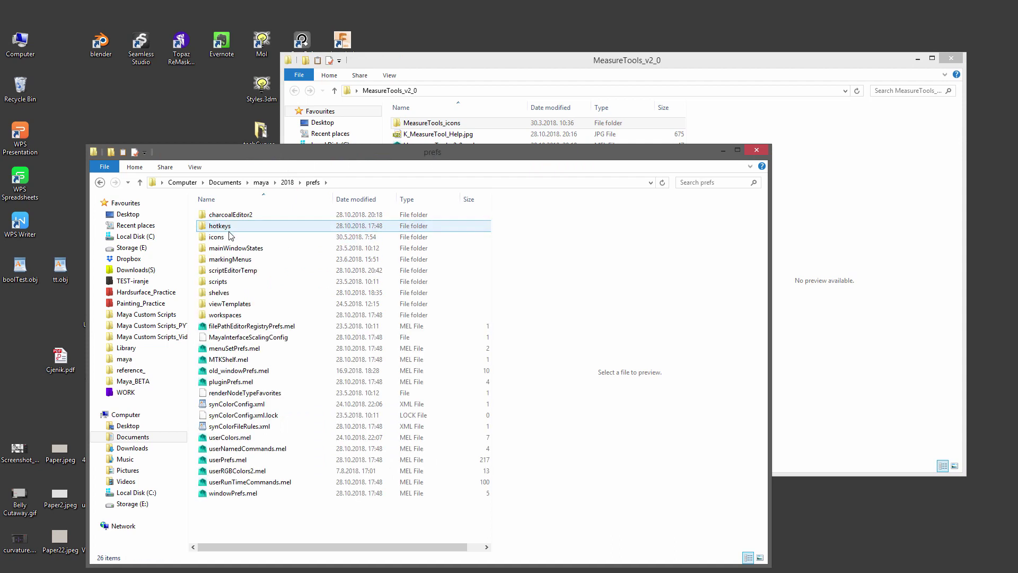
{"action": "double_click", "coordinate": [230, 239]}
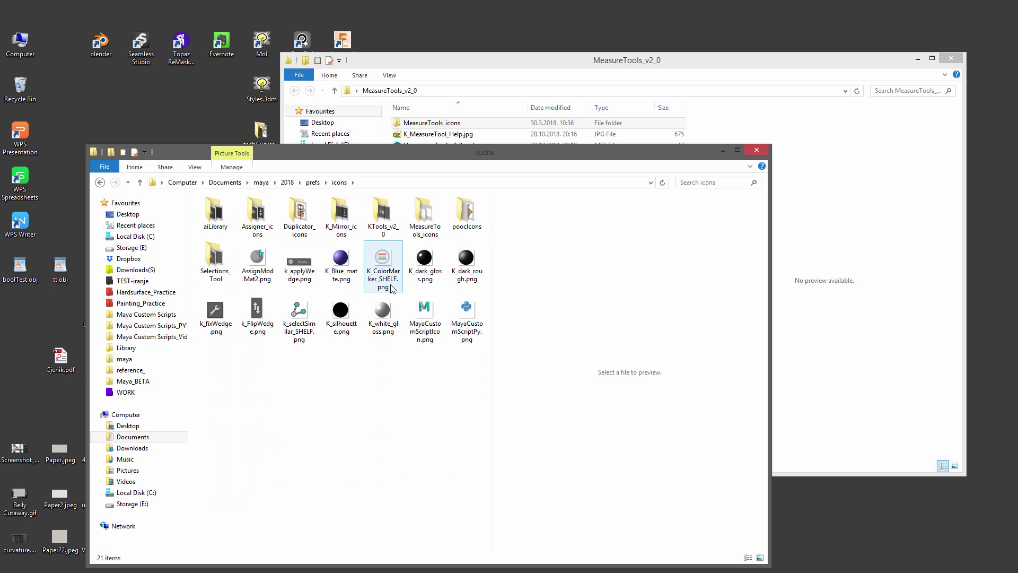
Copy measurePreferencesUI.mel, open the maya\2018\scripts folder as its destination, and minimize that window.
{"action": "key", "text": "BackSpace"}
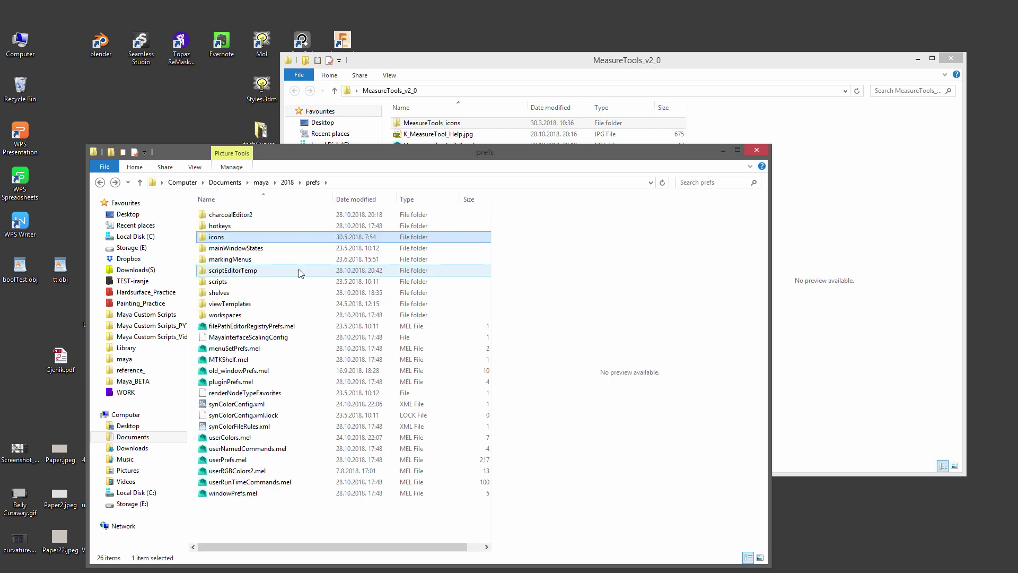
{"action": "left_click", "coordinate": [475, 72]}
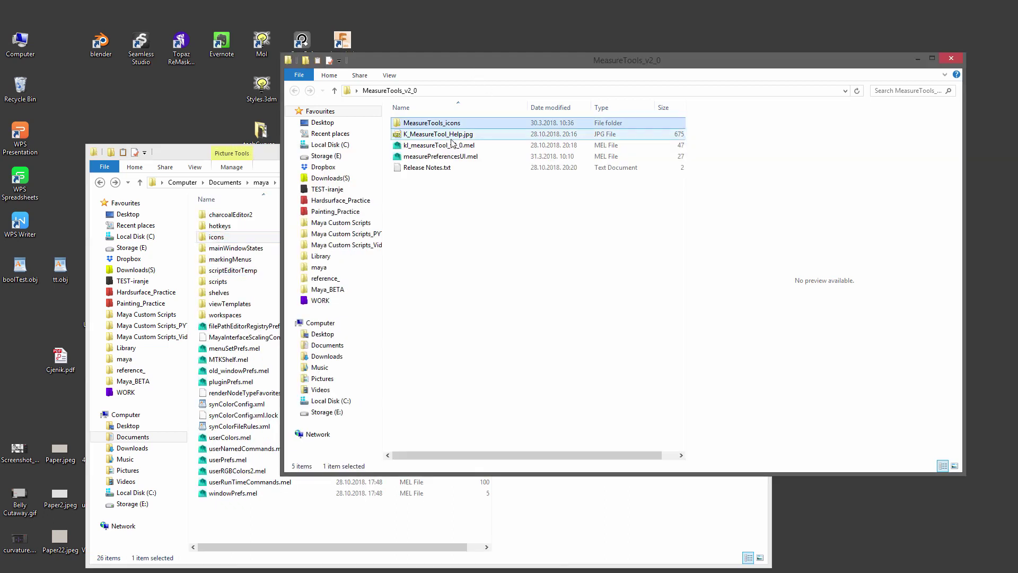
{"action": "right_click", "coordinate": [449, 157]}
{"action": "left_click", "coordinate": [497, 318]}
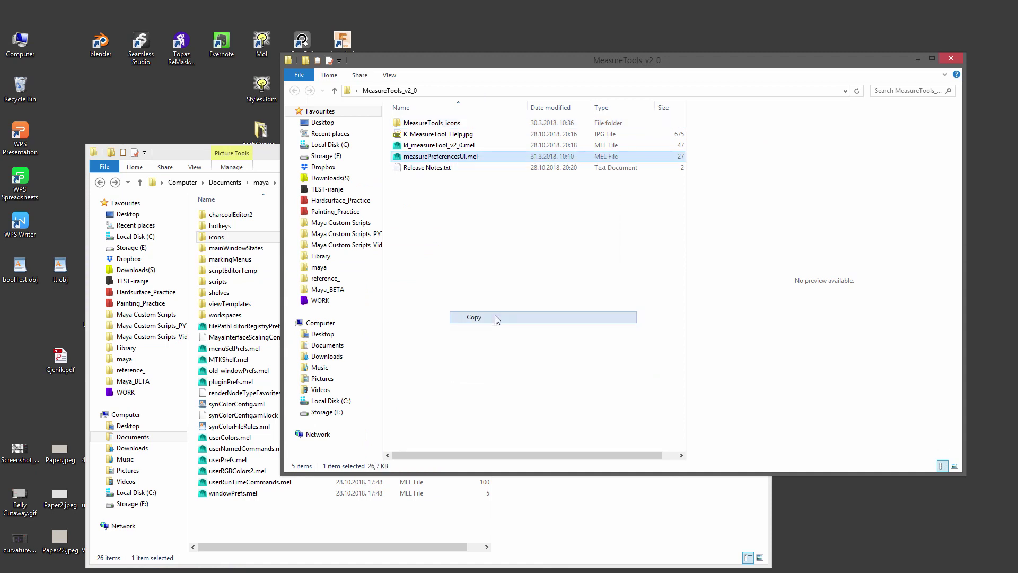
{"action": "left_click", "coordinate": [187, 157]}
{"action": "key", "text": "BackSpace"}
{"action": "key", "text": "BackSpace"}
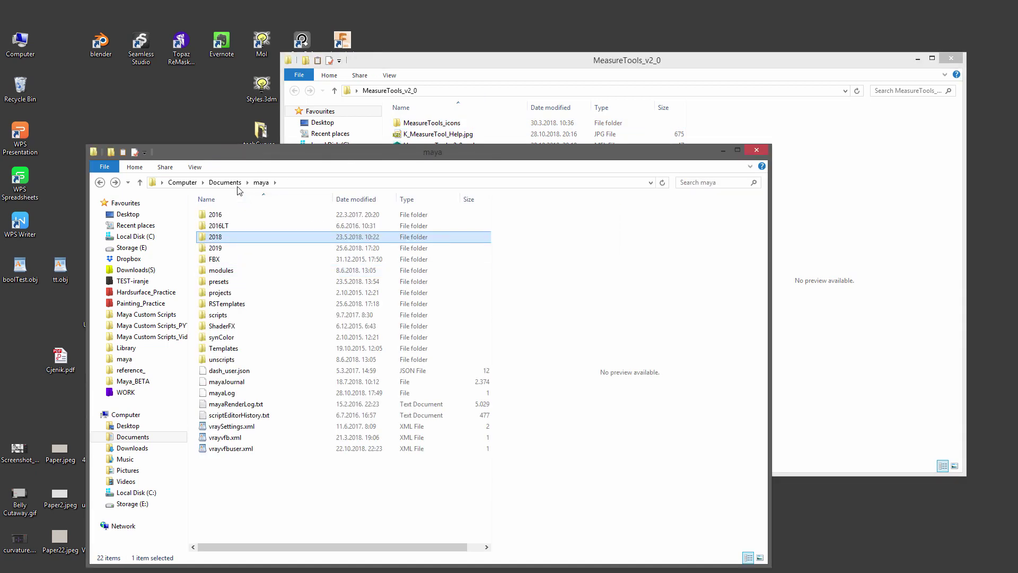
{"action": "double_click", "coordinate": [214, 239]}
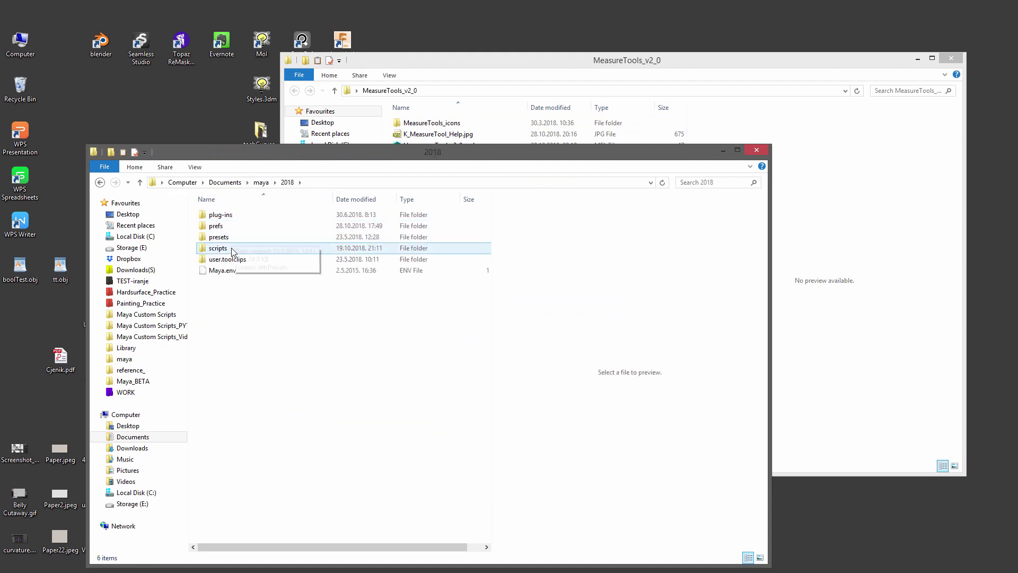
{"action": "double_click", "coordinate": [223, 252]}
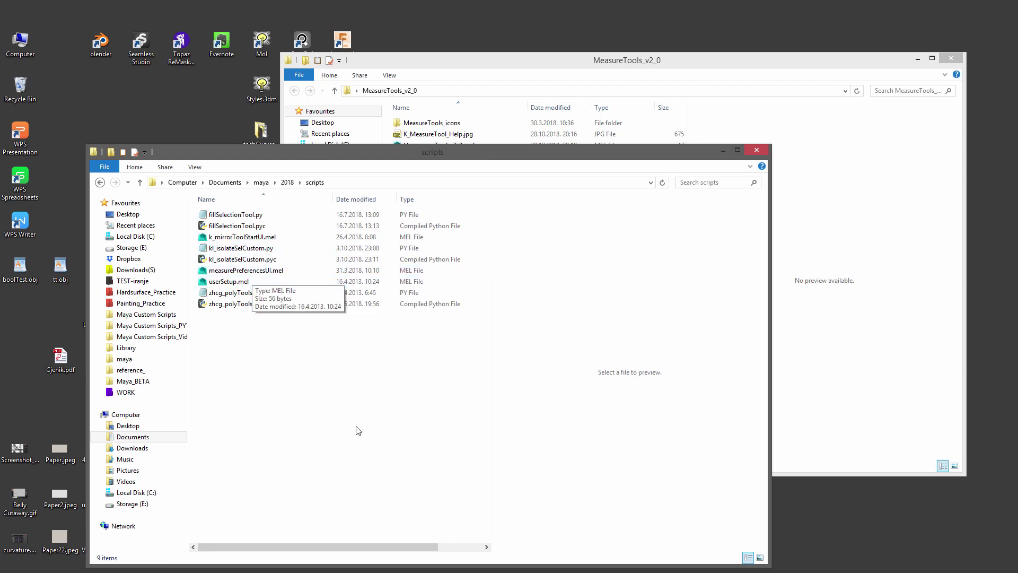
{"action": "left_click", "coordinate": [721, 151]}
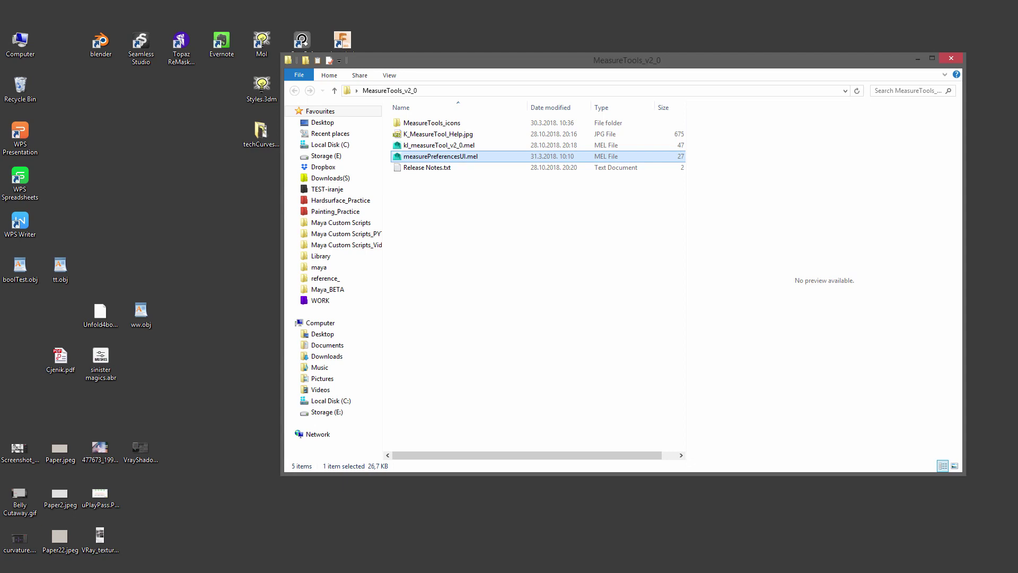
Switch to Maya and open the Script Editor.
{"action": "left_click", "coordinate": [141, 572]}
{"action": "left_click", "coordinate": [201, 557]}
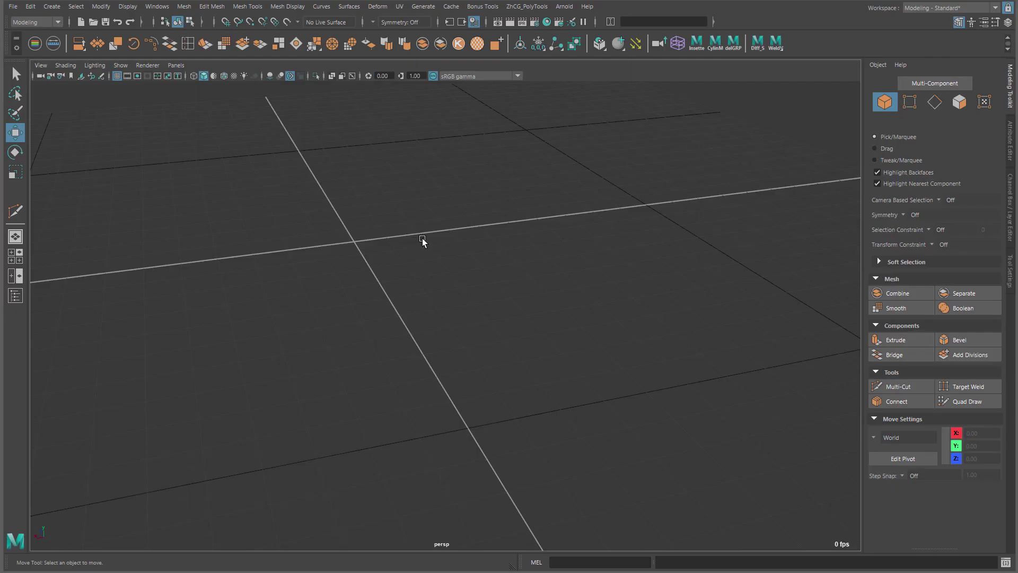
{"action": "left_click", "coordinate": [162, 5]}
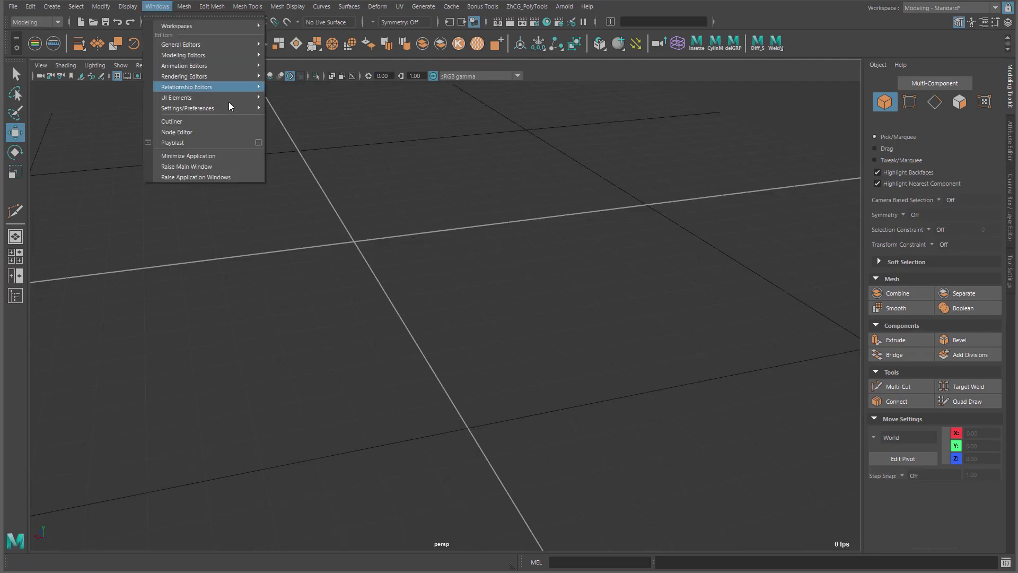
{"action": "mouse_move", "coordinate": [223, 44]}
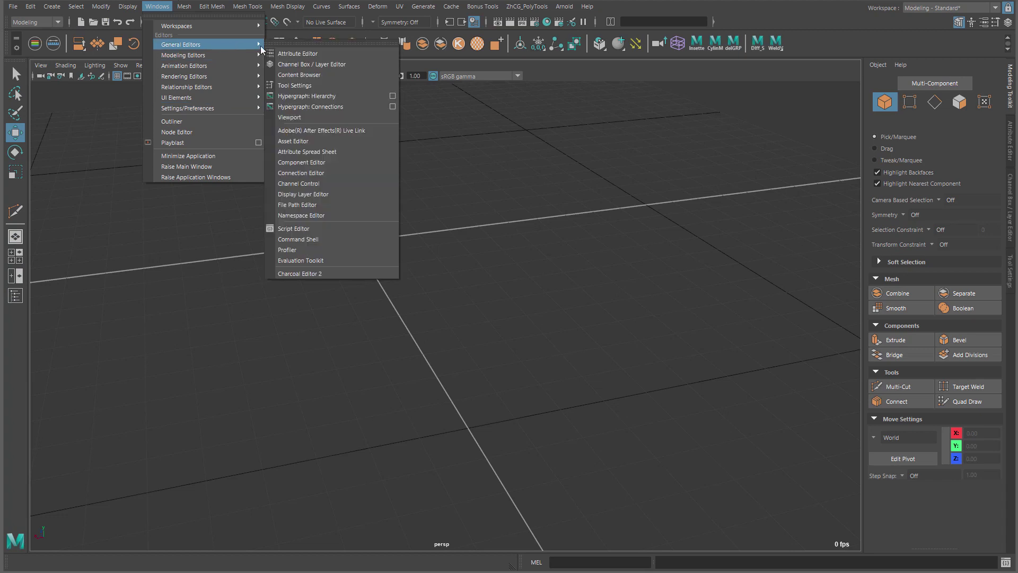
{"action": "left_click", "coordinate": [309, 228]}
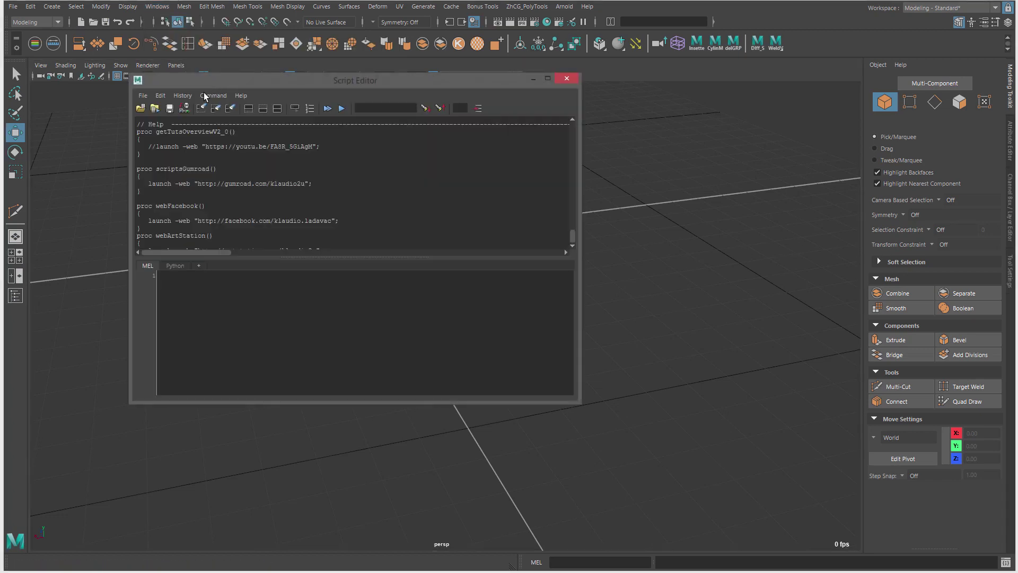
Load kl_measureTool_v2_0.mel from the MeasureTools_v2_0 folder on the desktop into the Script Editor.
{"action": "left_click", "coordinate": [142, 96]}
{"action": "left_click", "coordinate": [165, 113]}
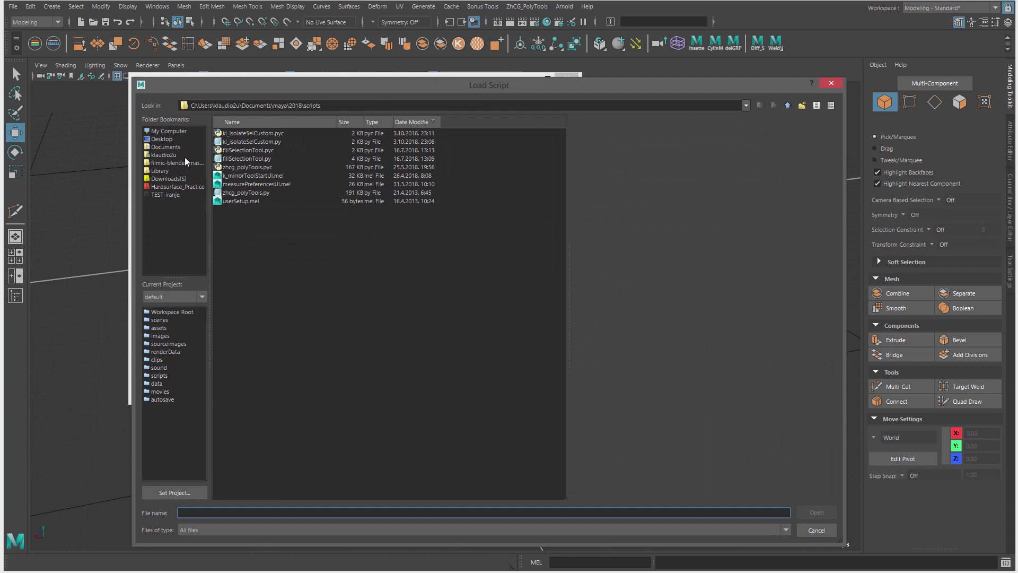
{"action": "left_click", "coordinate": [162, 138]}
{"action": "left_click", "coordinate": [266, 388]}
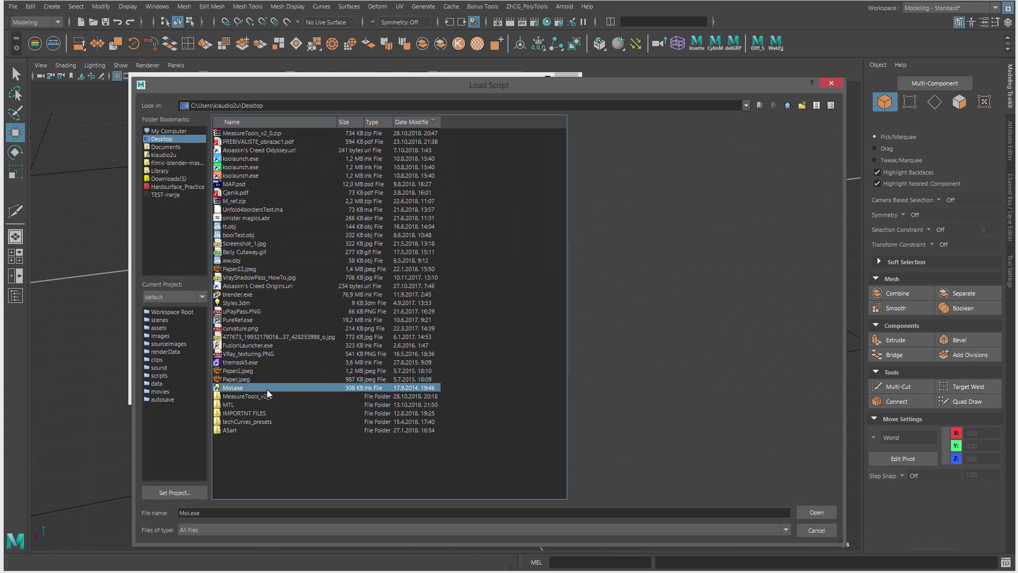
{"action": "double_click", "coordinate": [263, 396]}
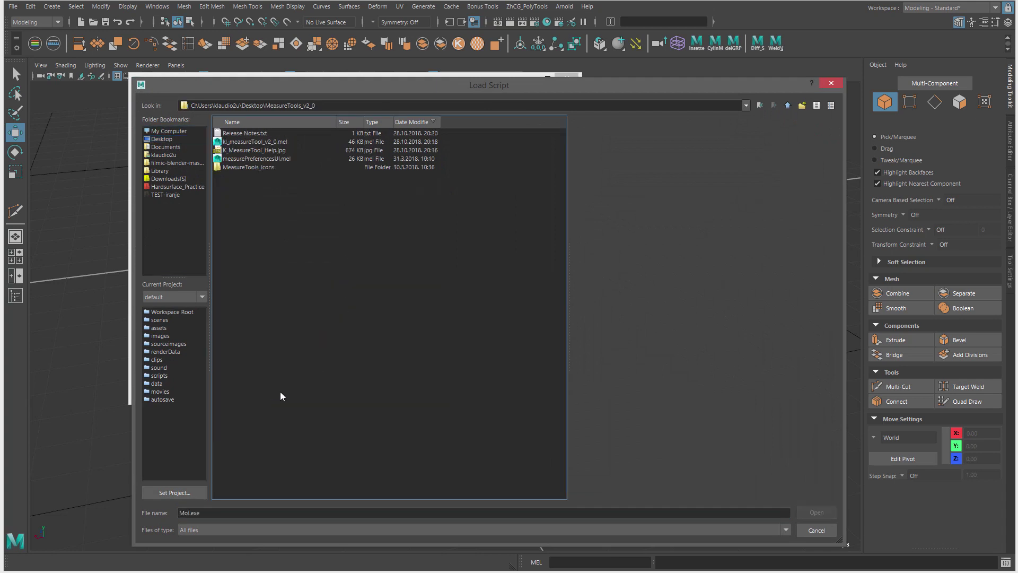
{"action": "left_click", "coordinate": [252, 142]}
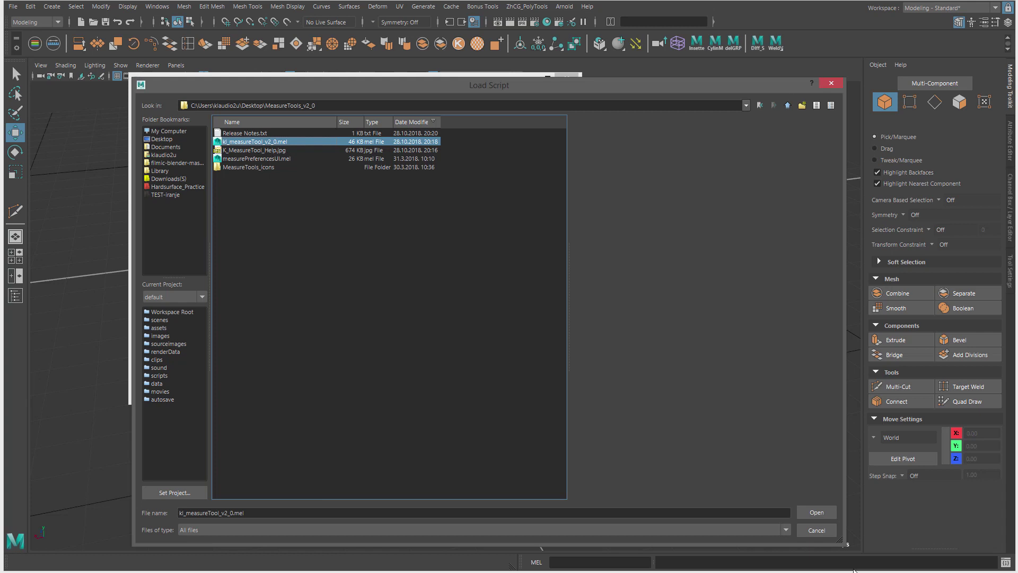
{"action": "left_click", "coordinate": [811, 513]}
Add the entire loaded script to the Custom shelf as a button and close the Script Editor.
{"action": "key", "text": "ctrl+a"}
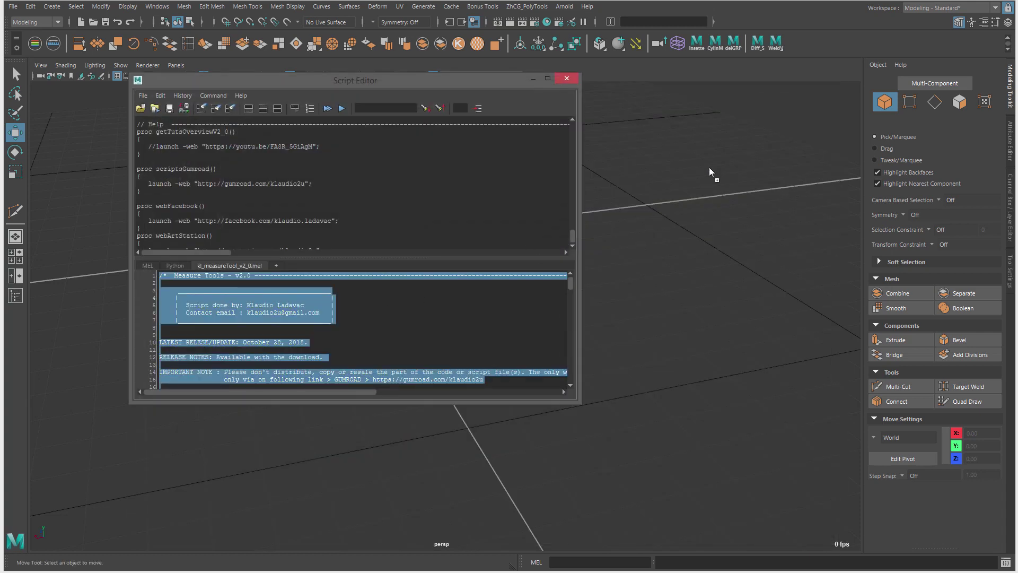
{"action": "left_click", "coordinate": [566, 78]}
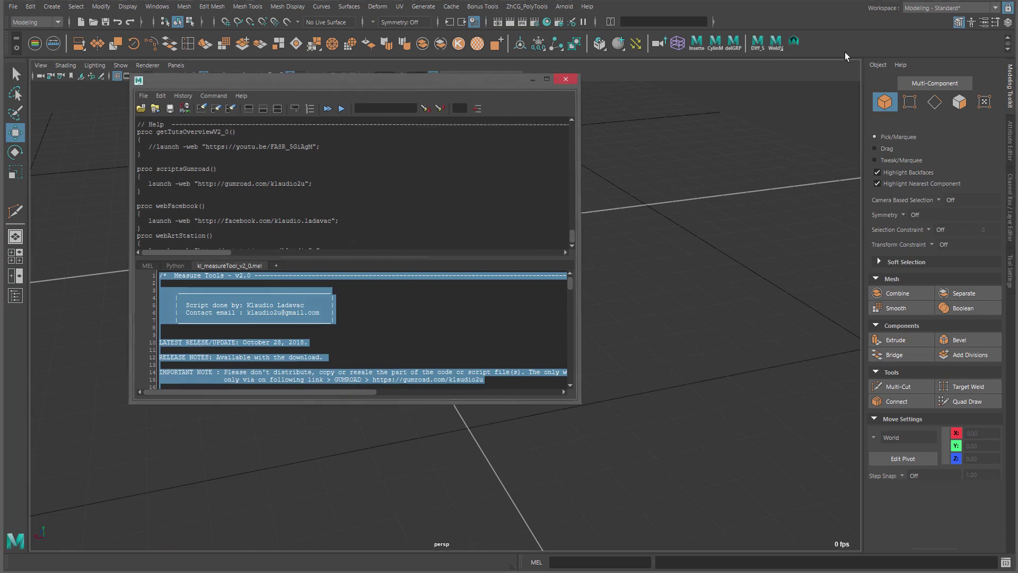
Open the Measure Tools shelf button in the Shelf Editor and clear its tooltip text.
{"action": "right_click", "coordinate": [793, 40]}
{"action": "left_click", "coordinate": [823, 56]}
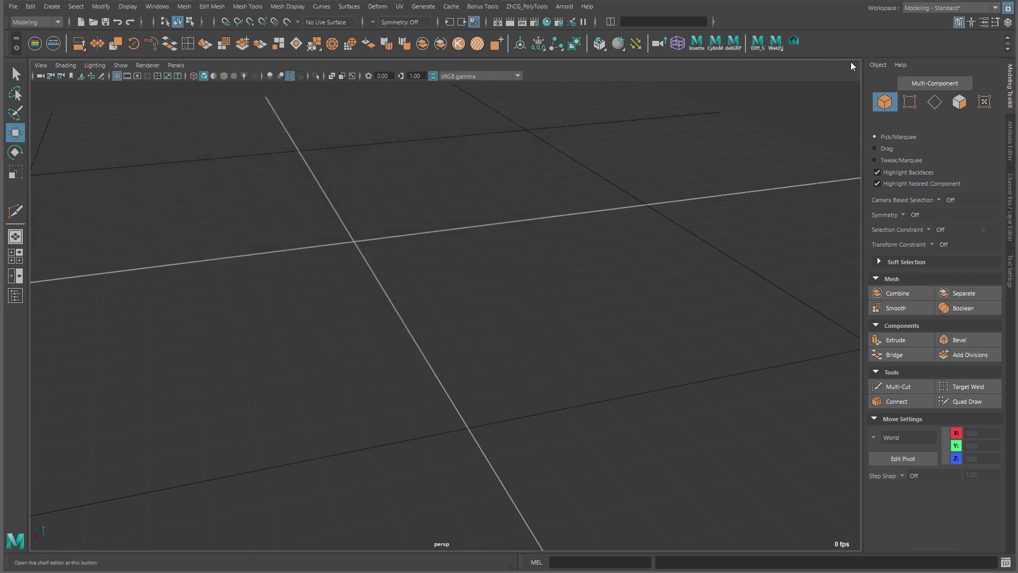
{"action": "left_click", "coordinate": [499, 399]}
{"action": "key", "text": "ctrl+a"}
{"action": "key", "text": "BackSpace"}
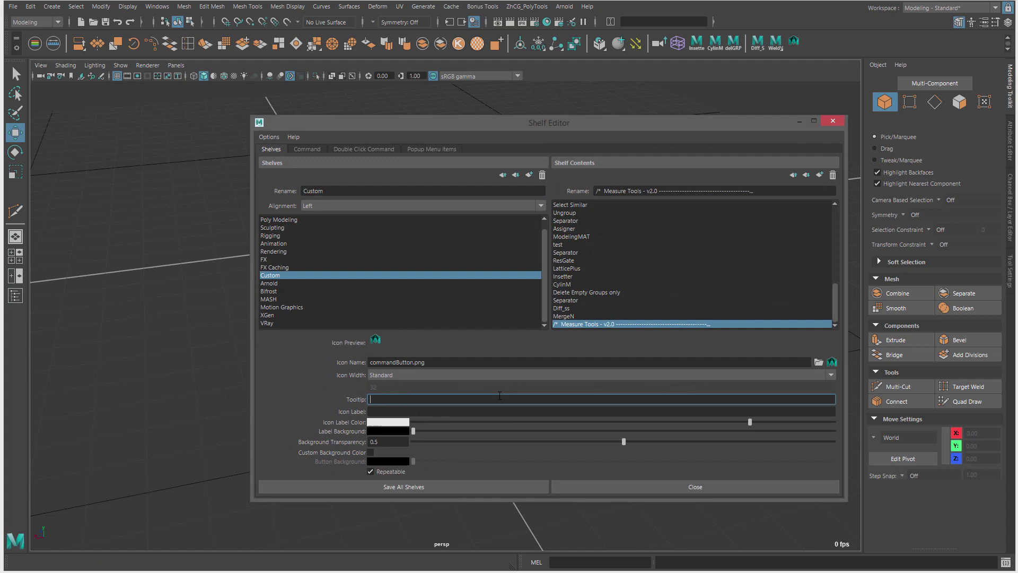
Set the Measure Tools shelf button's icon to K_MeasureTool_SHELF_ICON.png from the MeasureTools_icons folder and save all shelves.
{"action": "left_click", "coordinate": [818, 362]}
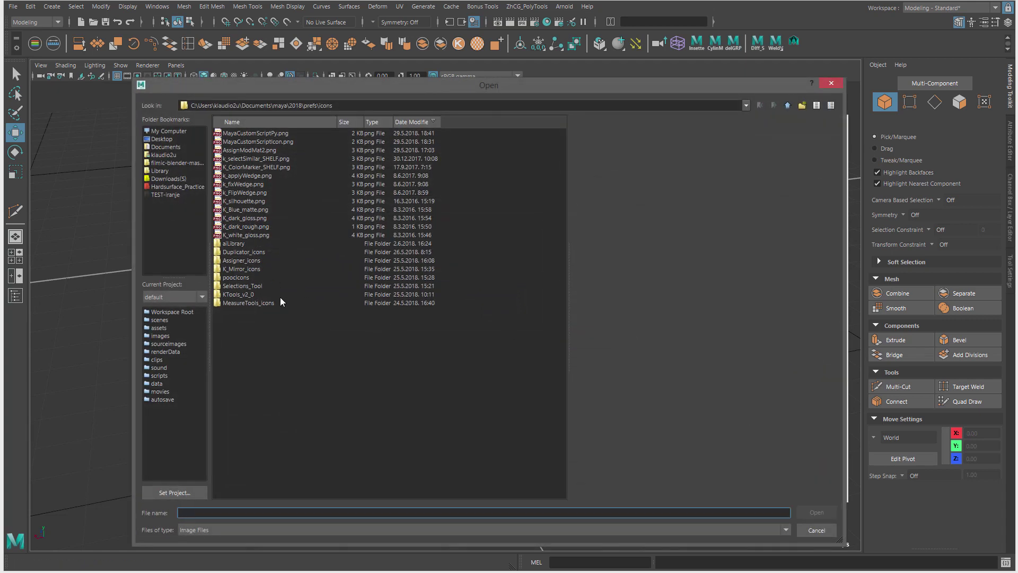
{"action": "double_click", "coordinate": [234, 303]}
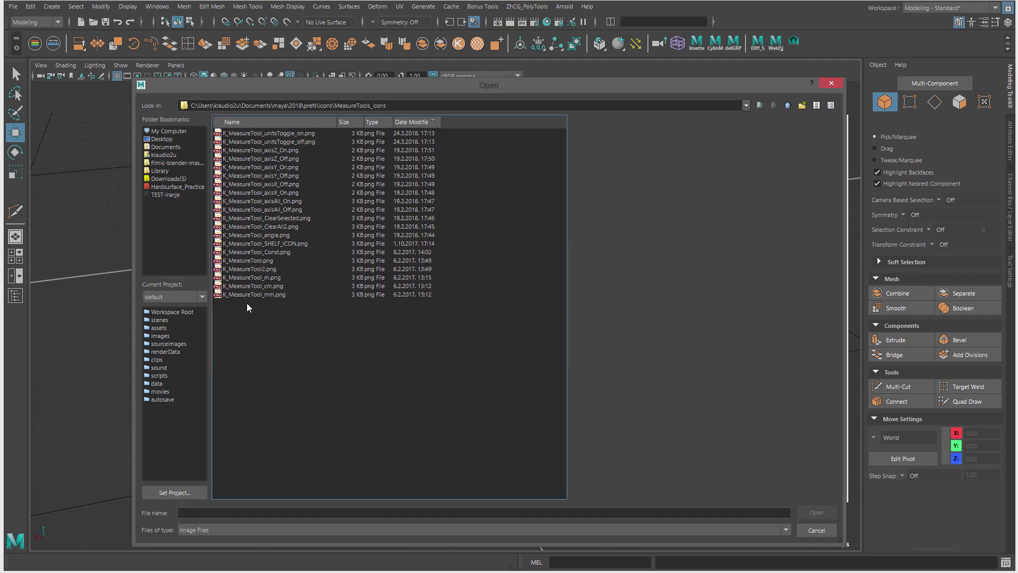
{"action": "left_click", "coordinate": [301, 244]}
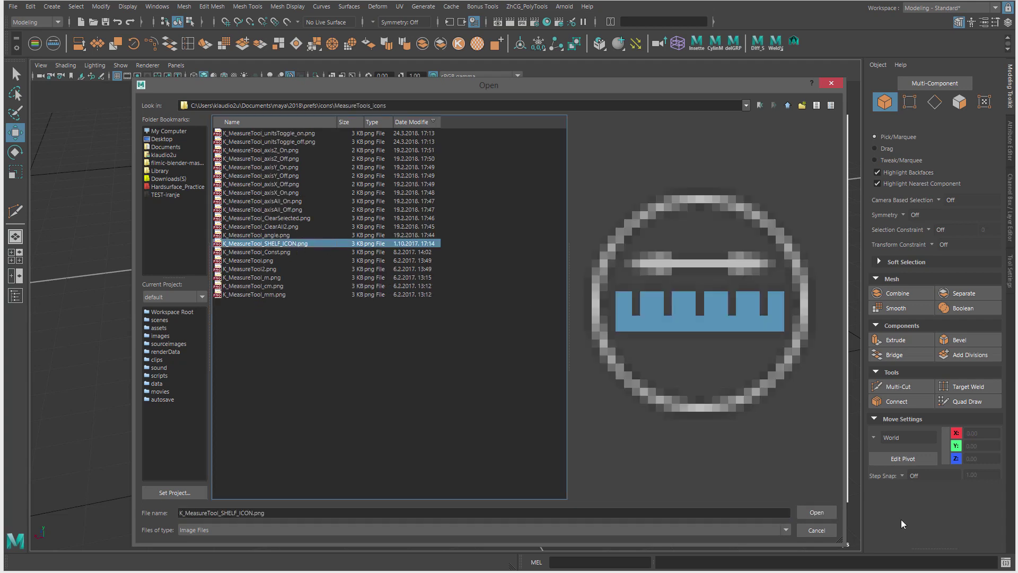
{"action": "left_click", "coordinate": [809, 511]}
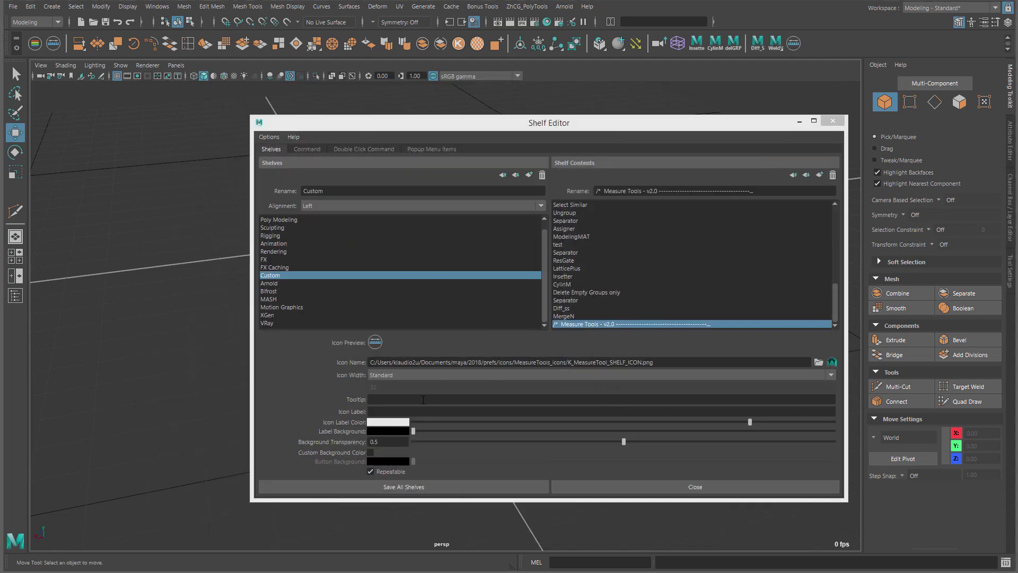
{"action": "left_click", "coordinate": [530, 485]}
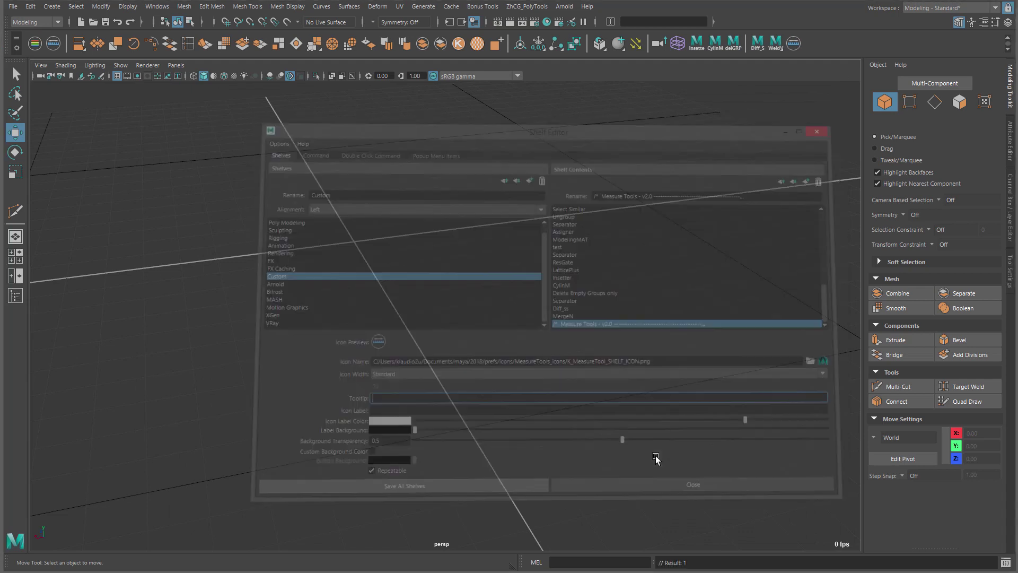
Launch Measure Tools from its new shelf button and place its window over an empty part of the viewport.
{"action": "scroll", "coordinate": [607, 264], "scroll_direction": "down", "scroll_amount": 2}
{"action": "middle_click_drag", "start_coordinate": [600, 258], "coordinate": [645, 257], "text": "alt"}
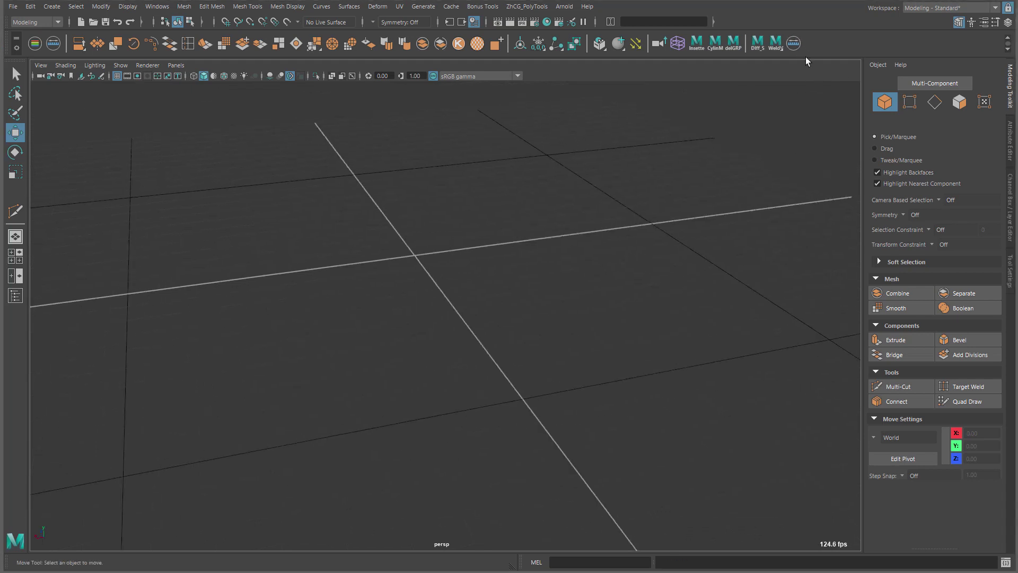
{"action": "left_click", "coordinate": [793, 43]}
{"action": "left_click_drag", "start_coordinate": [153, 96], "coordinate": [182, 136]}
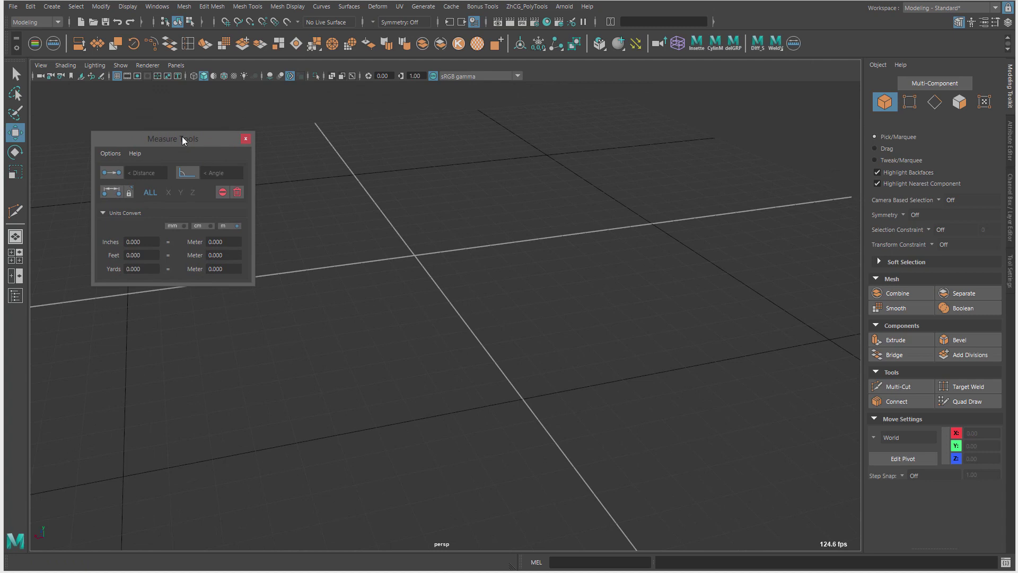
{"action": "middle_click_drag", "start_coordinate": [396, 230], "coordinate": [475, 261], "text": "alt"}
{"action": "left_click_drag", "start_coordinate": [476, 260], "coordinate": [441, 263], "text": "alt"}
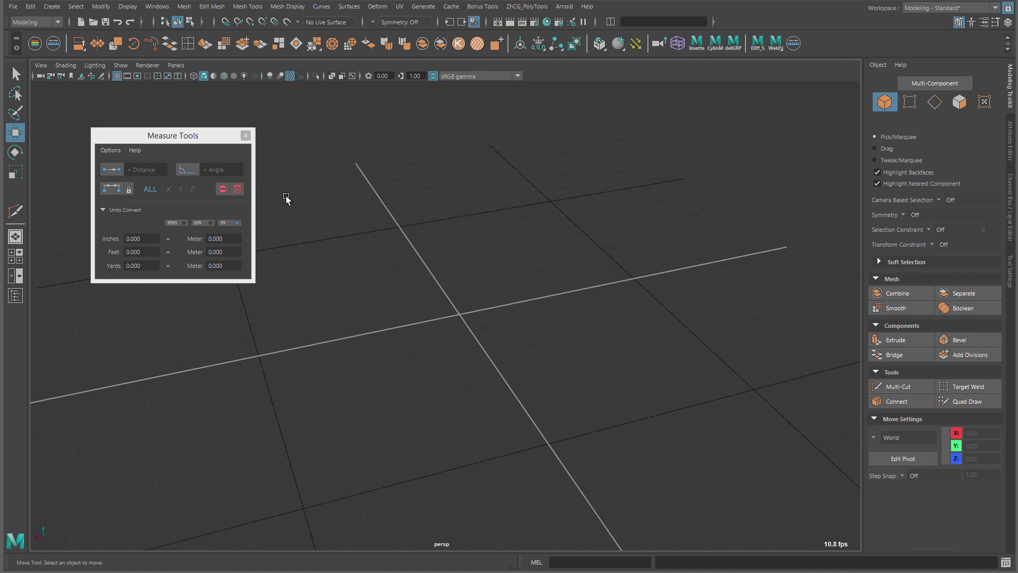
{"action": "left_click_drag", "start_coordinate": [173, 140], "coordinate": [172, 136]}
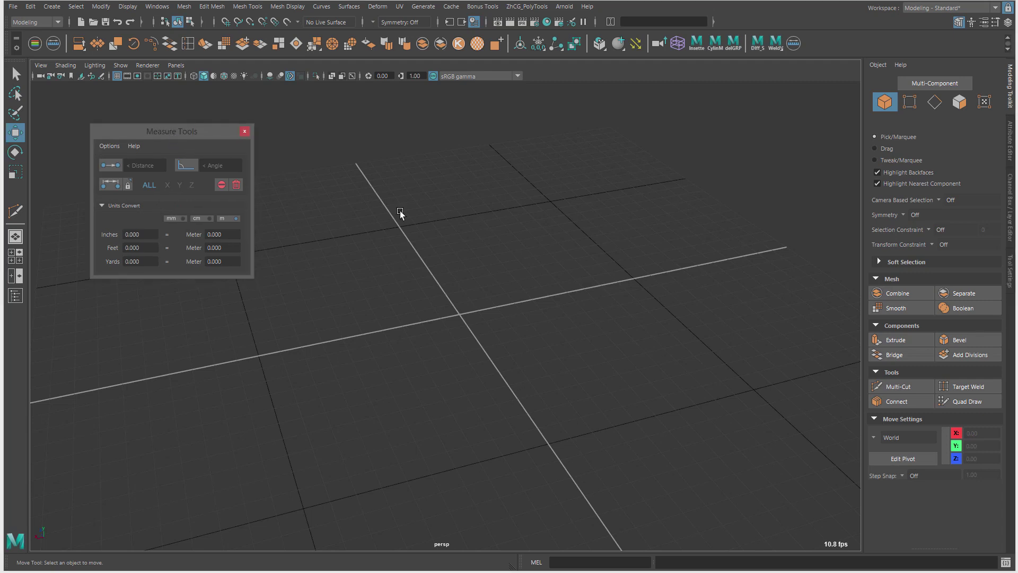
{"action": "left_click_drag", "start_coordinate": [400, 211], "coordinate": [461, 218], "text": "alt"}
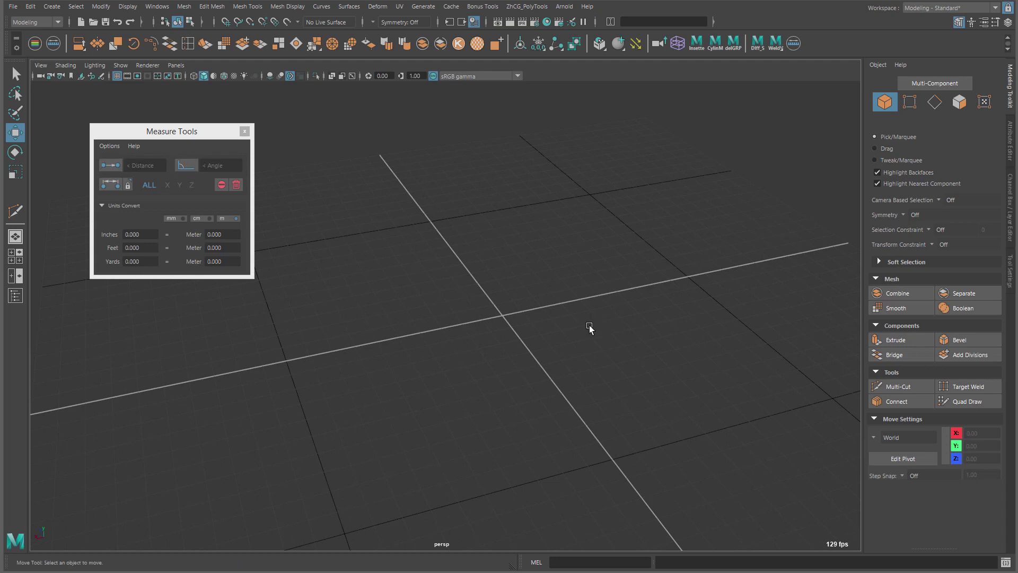
Draw a polygon plane freehand on the grid near the origin.
{"action": "left_click_drag", "start_coordinate": [590, 325], "coordinate": [512, 273], "text": "alt"}
{"action": "right_click", "coordinate": [511, 271], "text": "shift"}
{"action": "right_click_drag", "start_coordinate": [491, 262], "coordinate": [466, 256], "text": "shift"}
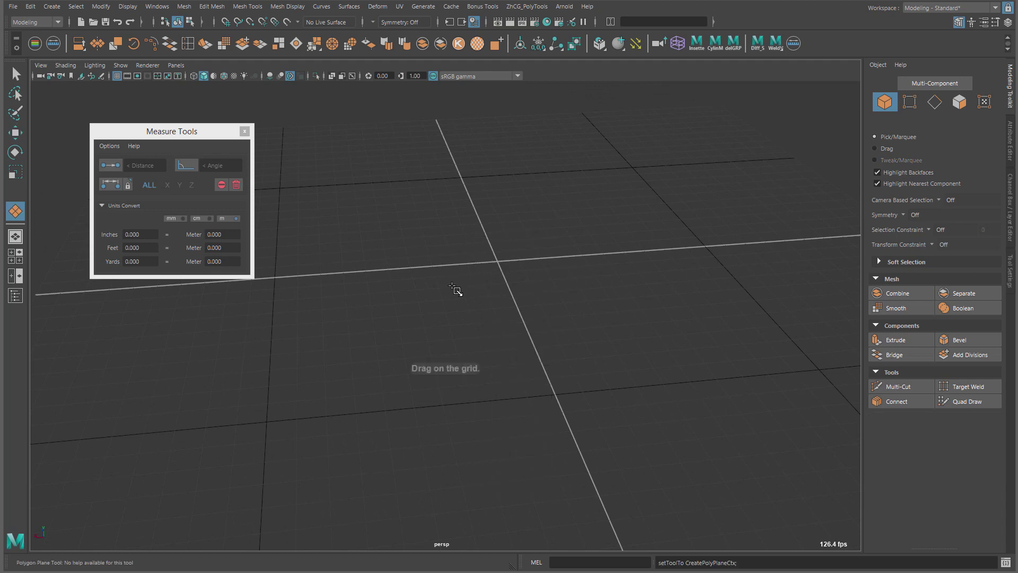
{"action": "left_click_drag", "start_coordinate": [453, 286], "coordinate": [472, 354]}
Insert an edge loop through the middle of the plane and leave the cutting tool.
{"action": "left_click_drag", "start_coordinate": [495, 342], "coordinate": [462, 317], "text": "alt"}
{"action": "right_click_drag", "start_coordinate": [463, 317], "coordinate": [509, 217], "text": "shift"}
{"action": "middle_click", "coordinate": [457, 237], "text": "ctrl"}
{"action": "key", "text": "q"}
{"action": "left_click_drag", "start_coordinate": [287, 397], "coordinate": [345, 332], "text": "alt"}
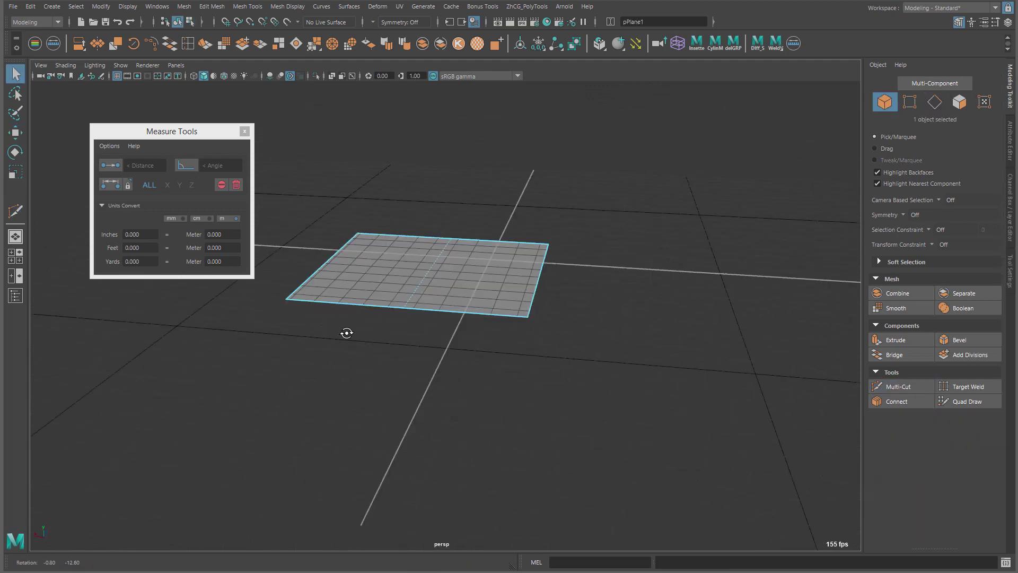
Raise the whole plane above the grid to a height of about Y 25.9.
{"action": "key", "text": "w"}
{"action": "left_click_drag", "start_coordinate": [432, 223], "coordinate": [427, 165]}
{"action": "middle_click_drag", "start_coordinate": [460, 168], "coordinate": [514, 244], "text": "alt"}
{"action": "right_click_drag", "start_coordinate": [515, 243], "coordinate": [605, 287], "text": "alt"}
Fold one half of the plane upward by moving its outer edge to about X 5.41, Y 54.35.
{"action": "left_click", "coordinate": [512, 278]}
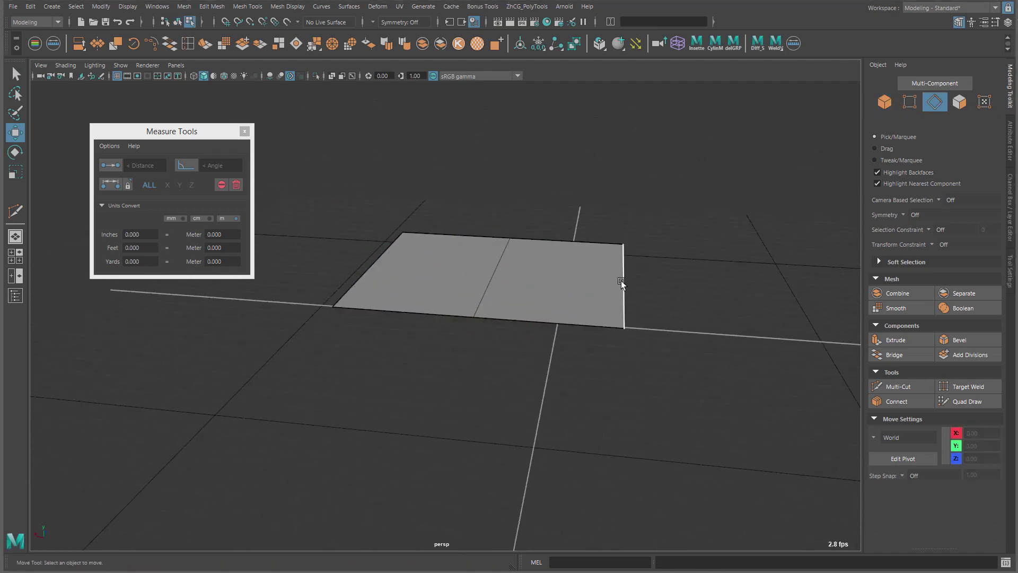
{"action": "left_click", "coordinate": [623, 281]}
{"action": "left_click_drag", "start_coordinate": [601, 258], "coordinate": [559, 194]}
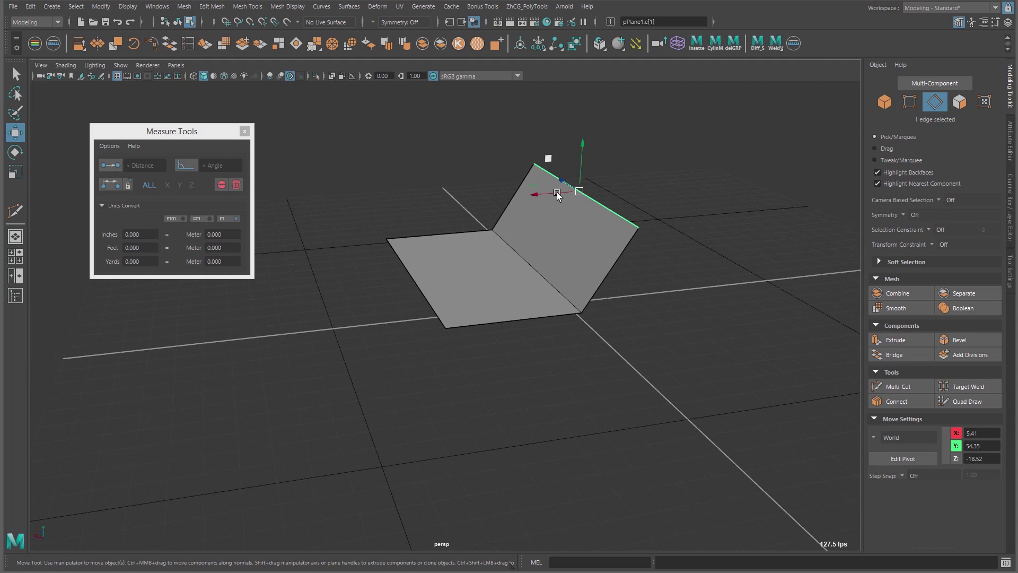
Measure the fold angle using the fold's near vertex first, plus the near corner vertex of each half.
{"action": "left_click_drag", "start_coordinate": [562, 238], "coordinate": [595, 276], "text": "alt"}
{"action": "key", "text": "F9"}
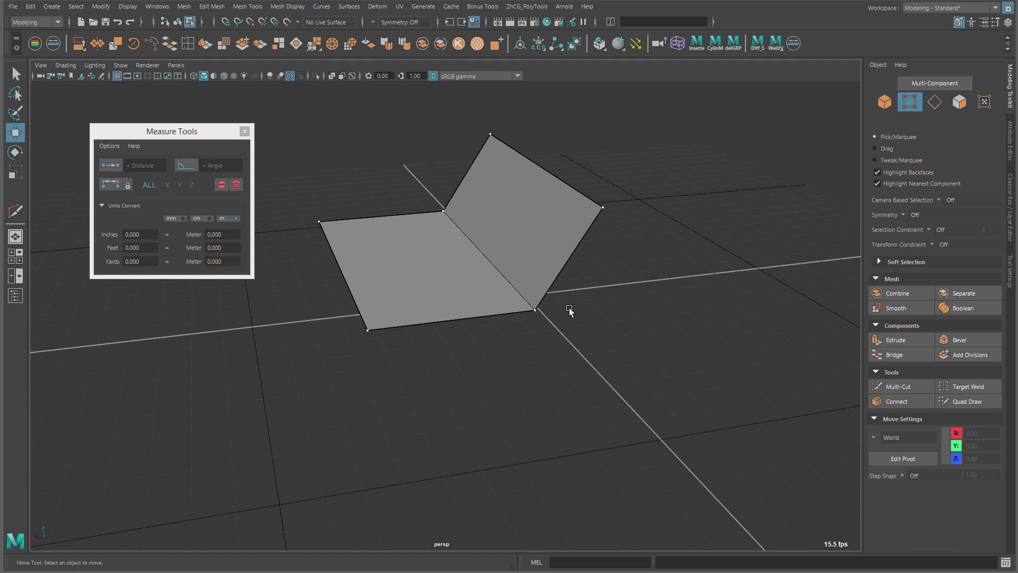
{"action": "left_click_drag", "start_coordinate": [500, 285], "coordinate": [557, 336]}
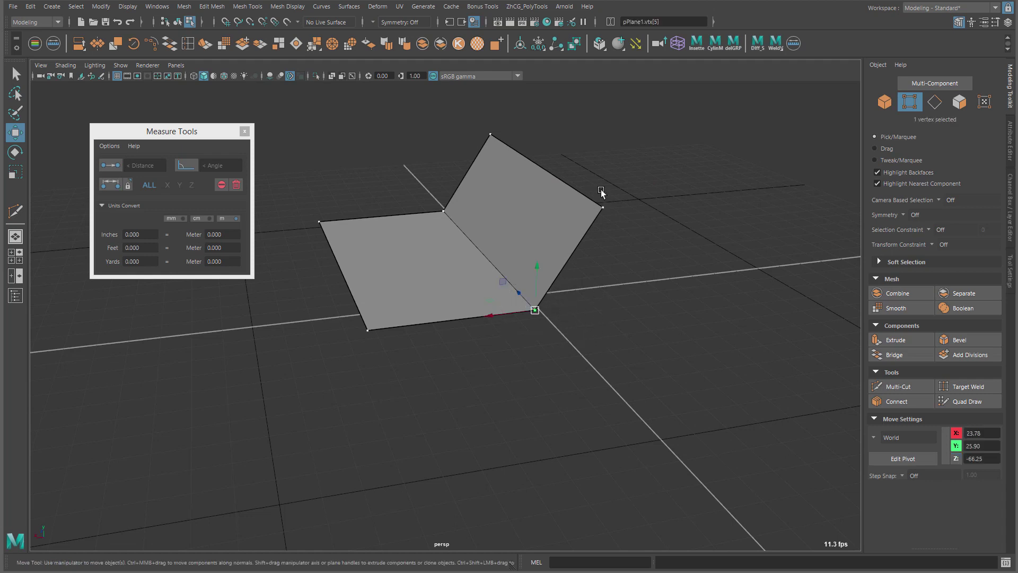
{"action": "left_click_drag", "start_coordinate": [577, 183], "coordinate": [651, 219], "text": "shift"}
{"action": "left_click_drag", "start_coordinate": [345, 310], "coordinate": [431, 356], "text": "shift"}
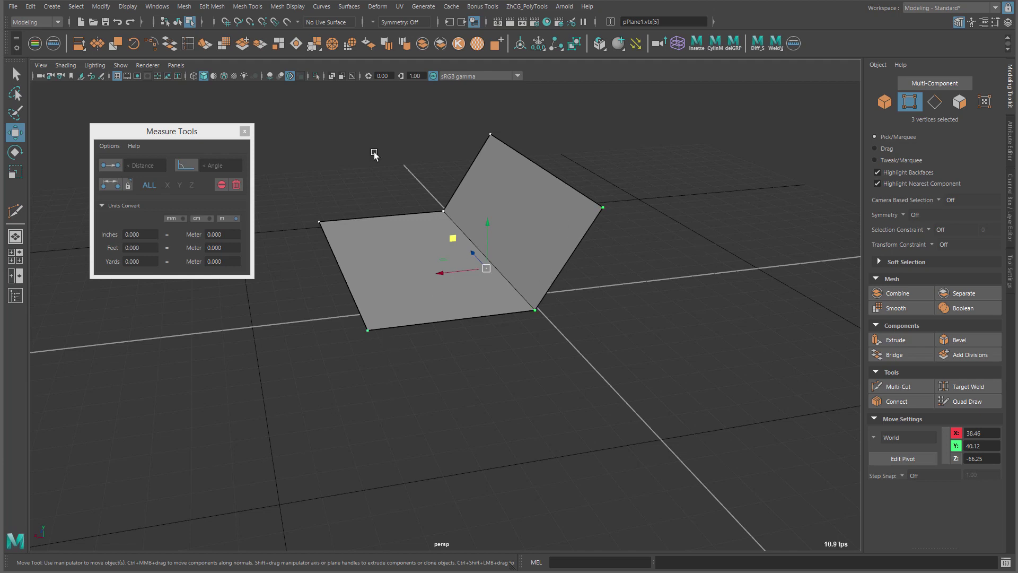
{"action": "left_click", "coordinate": [186, 164]}
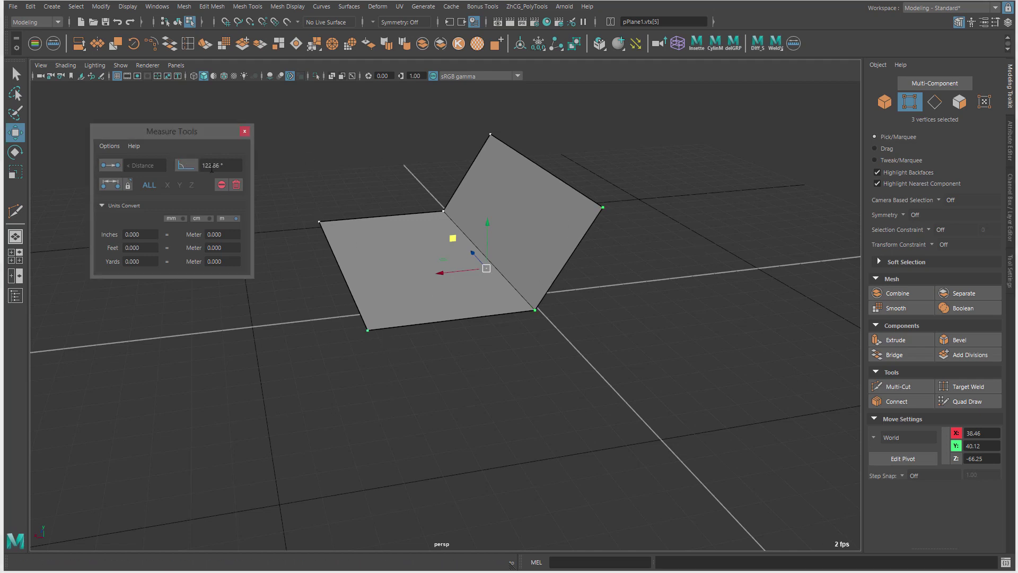
Measure the angle from the fold's far vertex to the near corner vertices of the flat and raised halves.
{"action": "left_click_drag", "start_coordinate": [518, 255], "coordinate": [545, 227], "text": "alt"}
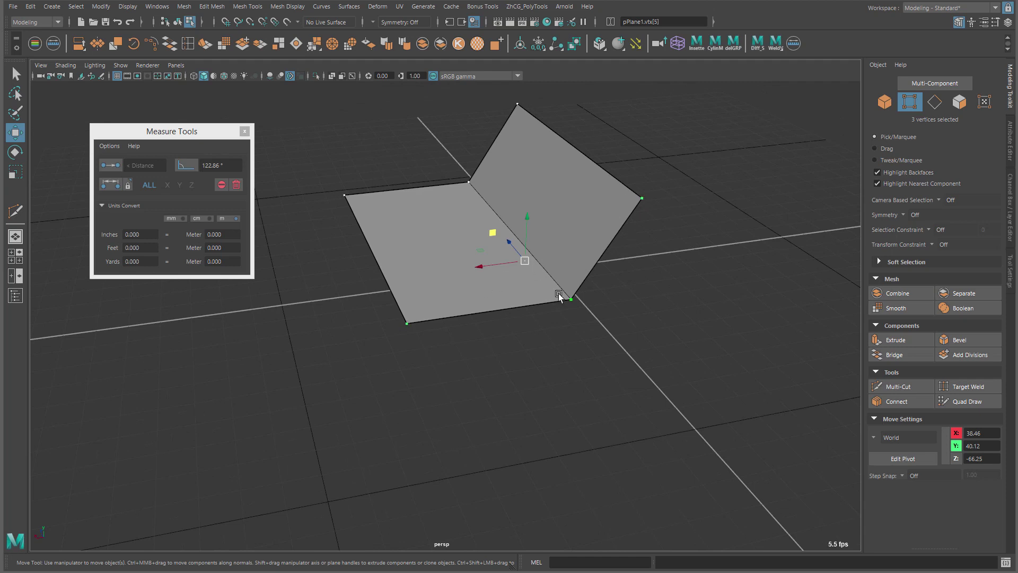
{"action": "left_click_drag", "start_coordinate": [454, 189], "coordinate": [482, 193], "text": "alt"}
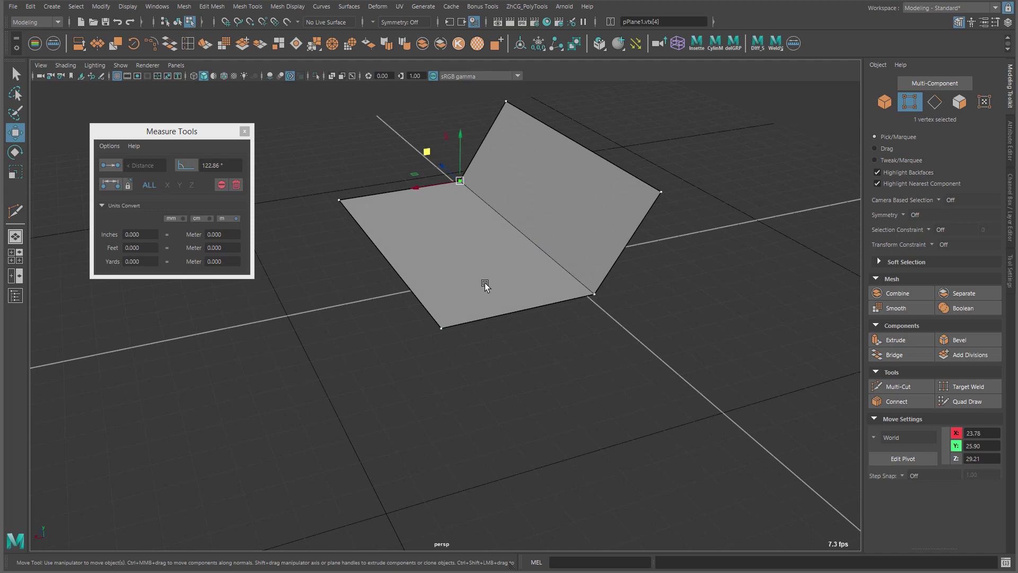
{"action": "left_click", "coordinate": [442, 328], "text": "shift"}
{"action": "left_click", "coordinate": [659, 195], "text": "shift"}
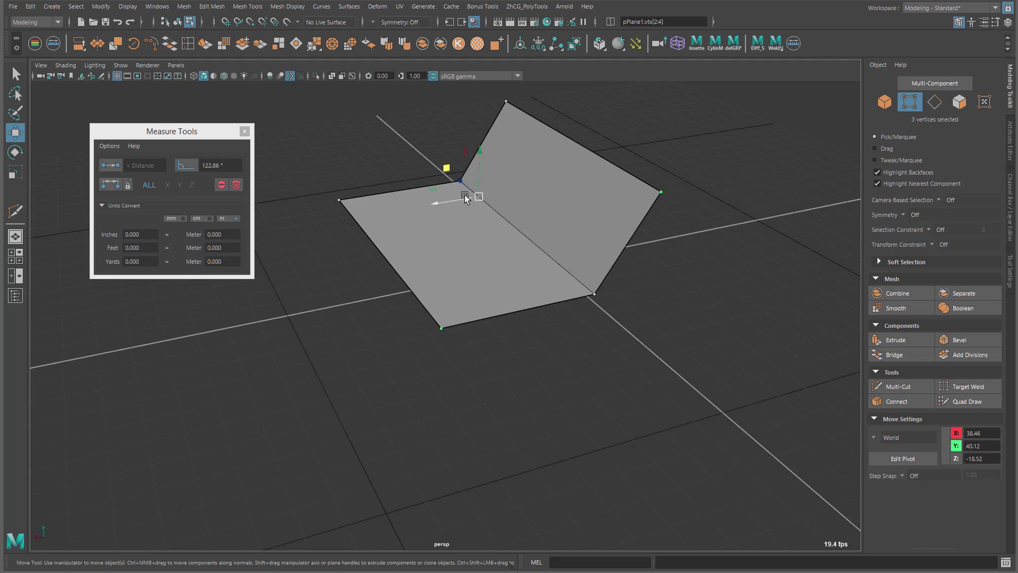
{"action": "left_click", "coordinate": [186, 165]}
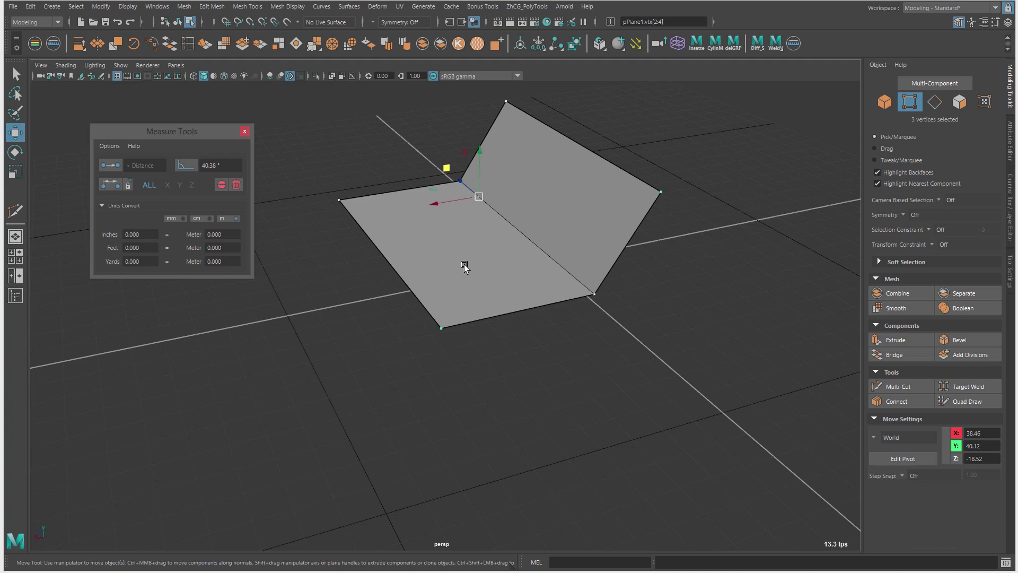
Open up the fold by moving the raised half's outer edge to about X -8.14, Y 49.79.
{"action": "mouse_move", "coordinate": [464, 266]}
{"action": "left_mouse_down", "text": "alt"}
{"action": "mouse_move", "coordinate": [447, 270]}
{"action": "mouse_move", "coordinate": [443, 257]}
{"action": "mouse_move", "coordinate": [472, 281]}
{"action": "left_mouse_up", "text": "alt"}
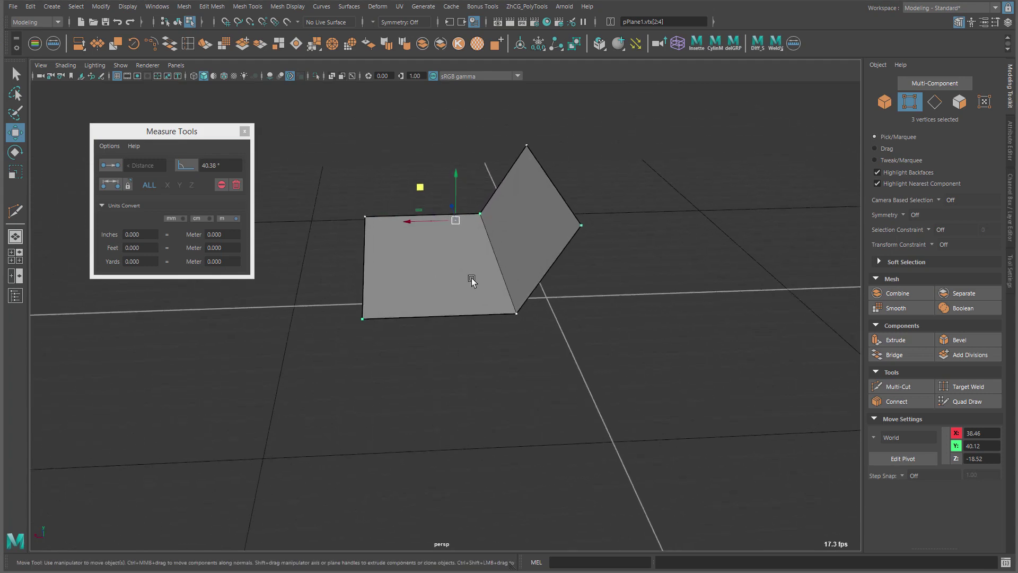
{"action": "right_click_drag", "start_coordinate": [542, 127], "coordinate": [543, 118]}
{"action": "left_click", "coordinate": [558, 197]}
{"action": "left_click_drag", "start_coordinate": [578, 198], "coordinate": [565, 178], "text": "alt"}
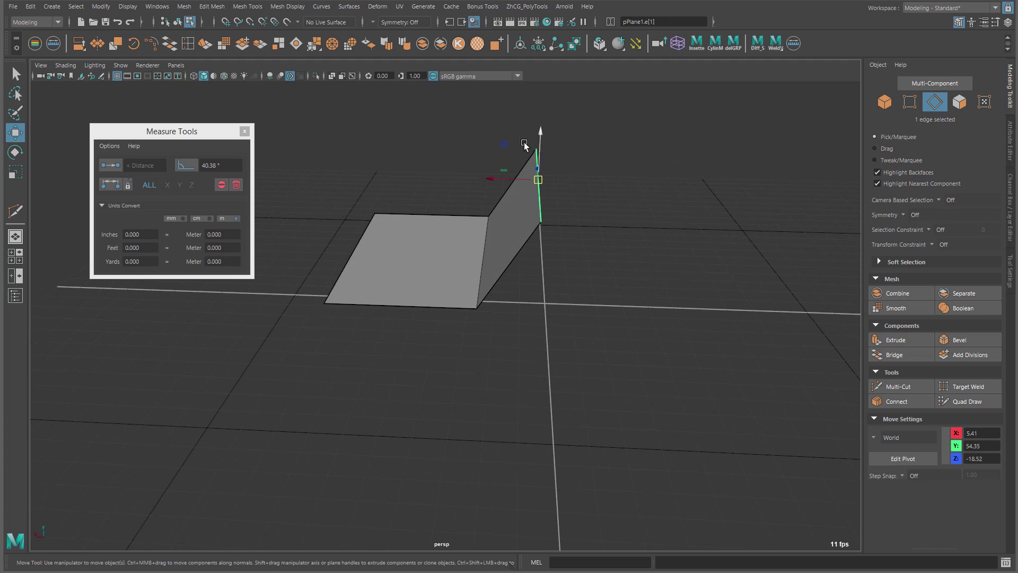
{"action": "left_click_drag", "start_coordinate": [506, 144], "coordinate": [550, 165]}
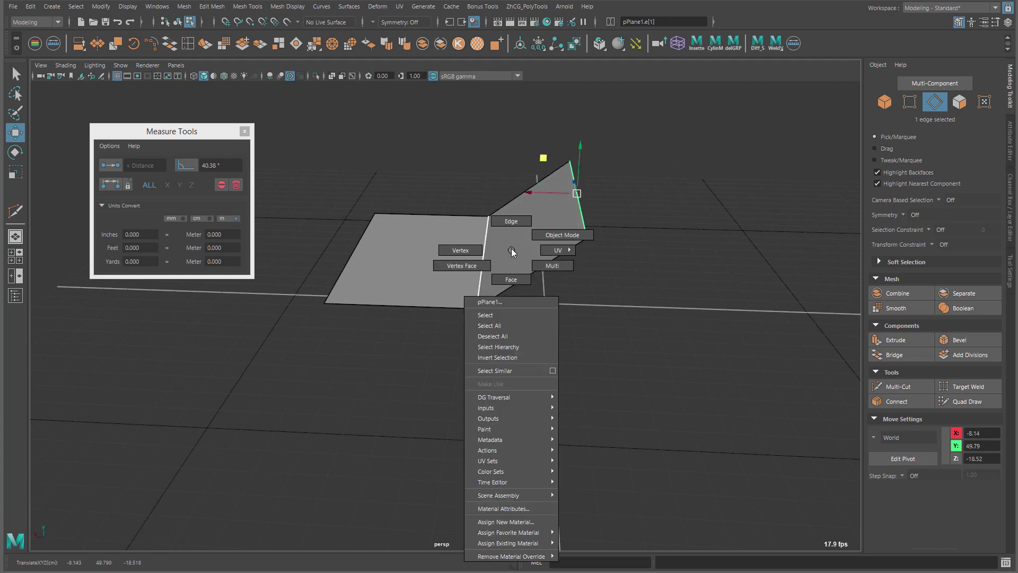
Measure the widened fold's angle from its near vertex to the near corner vertices of both halves.
{"action": "right_click_drag", "start_coordinate": [512, 252], "coordinate": [461, 249]}
{"action": "left_click", "coordinate": [324, 303], "text": "shift"}
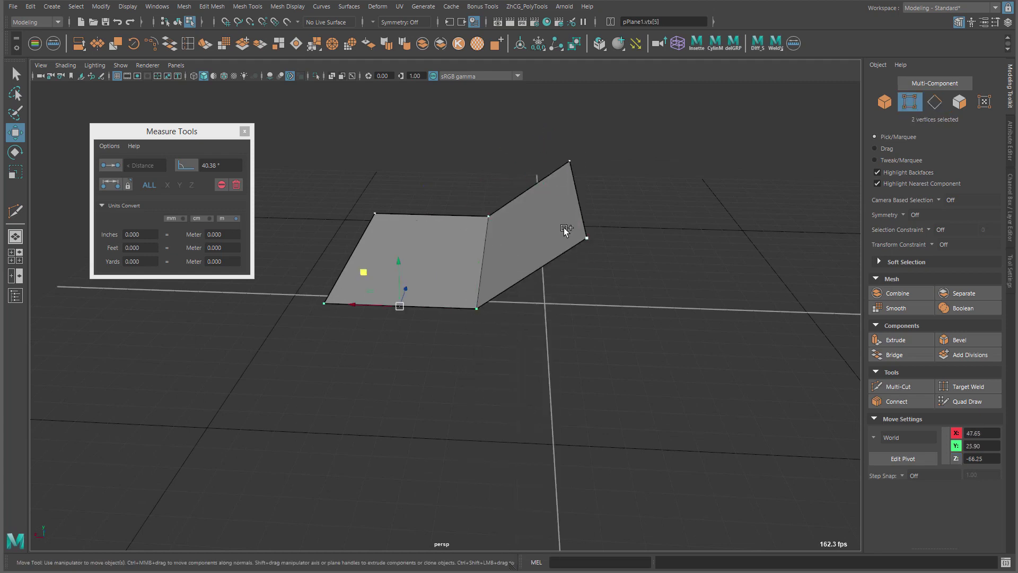
{"action": "left_click", "coordinate": [587, 238], "text": "shift"}
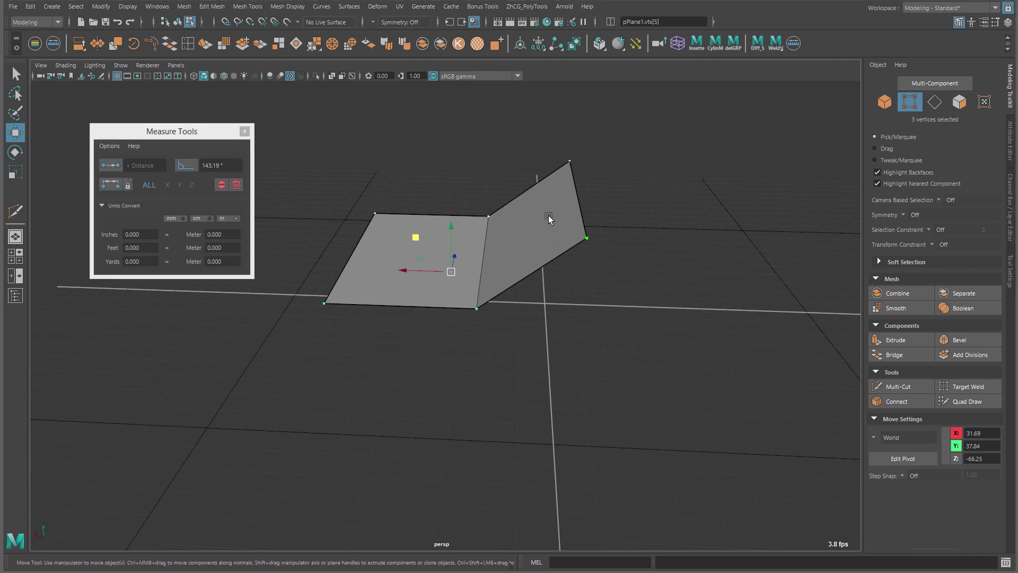
Lower the raised outer edge to Y 25.90, level with the other half, to flatten the plane.
{"action": "left_click", "coordinate": [574, 186]}
{"action": "left_click_drag", "start_coordinate": [575, 161], "coordinate": [581, 164]}
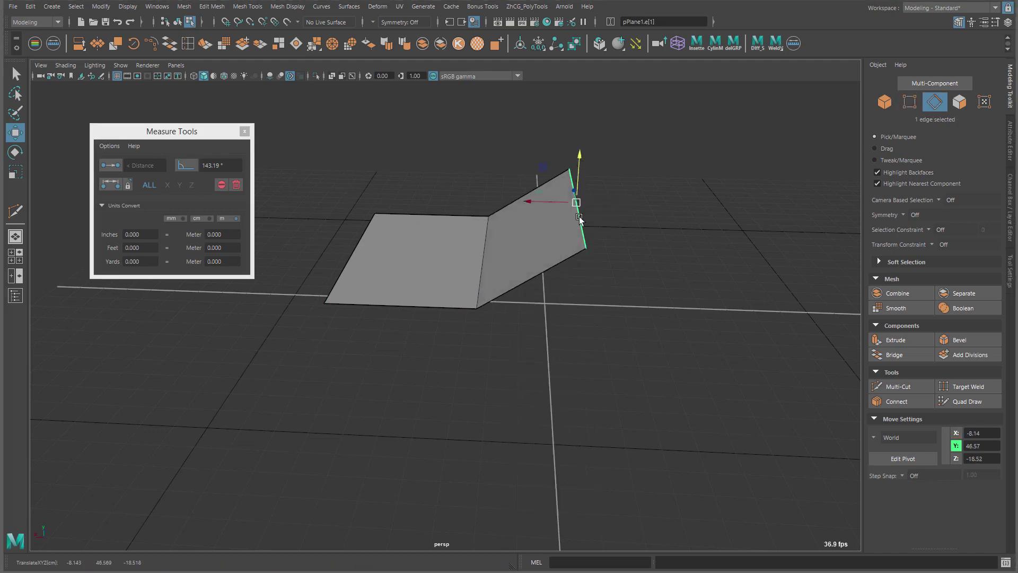
{"action": "key", "text": "ctrl+z"}
{"action": "right_click", "coordinate": [484, 256]}
{"action": "right_click_drag", "start_coordinate": [572, 183], "coordinate": [572, 184]}
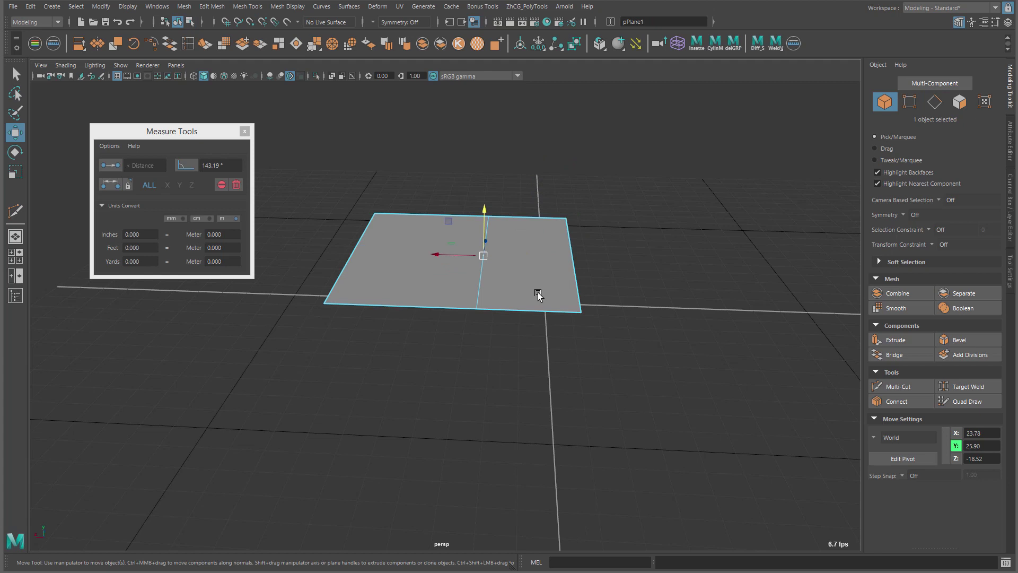
Measure the angle across the flattened plane, taking the near middle vertex first, followed by the two near corner vertices.
{"action": "right_click_drag", "start_coordinate": [537, 292], "coordinate": [384, 274]}
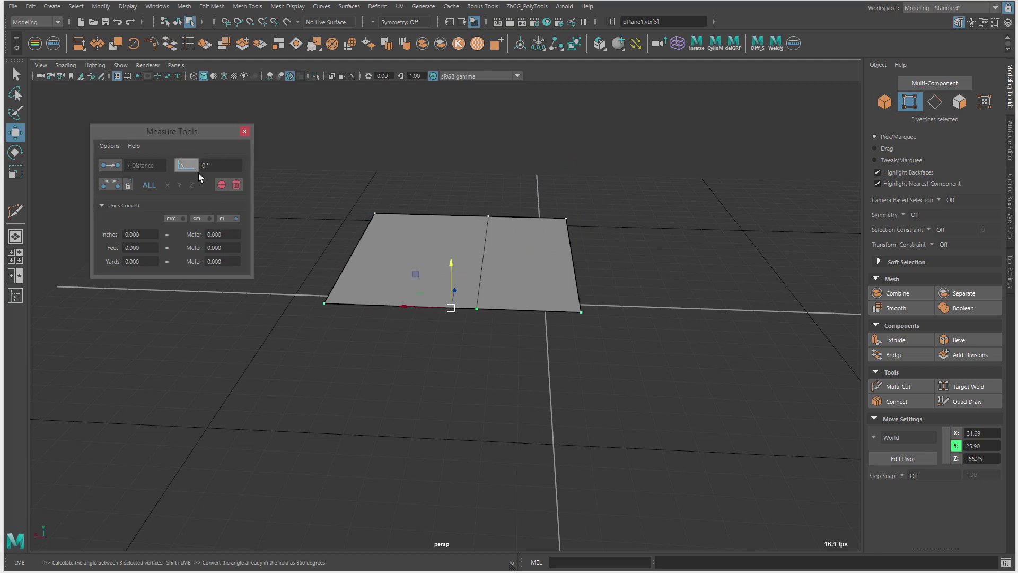
{"action": "left_click_drag", "start_coordinate": [500, 287], "coordinate": [455, 343]}
{"action": "left_click_drag", "start_coordinate": [353, 271], "coordinate": [303, 330], "text": "shift"}
{"action": "left_click_drag", "start_coordinate": [563, 287], "coordinate": [649, 369], "text": "shift"}
{"action": "left_click", "coordinate": [183, 167]}
Fold the same half of the plane downward by moving its outer edge to about X 4.66, Y 8.12.
{"action": "left_click_drag", "start_coordinate": [696, 218], "coordinate": [661, 263], "text": "alt"}
{"action": "left_click", "coordinate": [656, 262]}
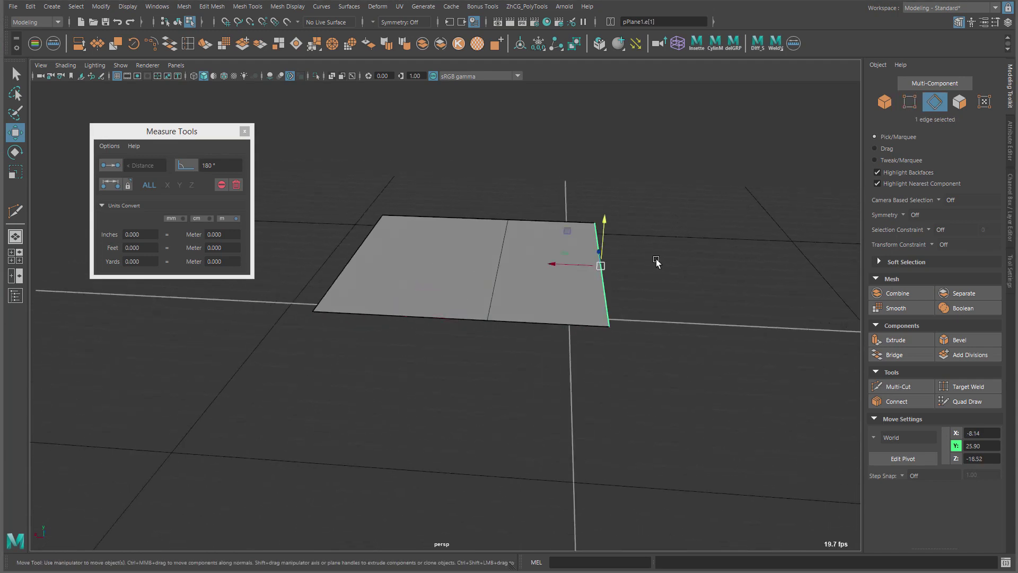
{"action": "left_click_drag", "start_coordinate": [567, 231], "coordinate": [543, 255]}
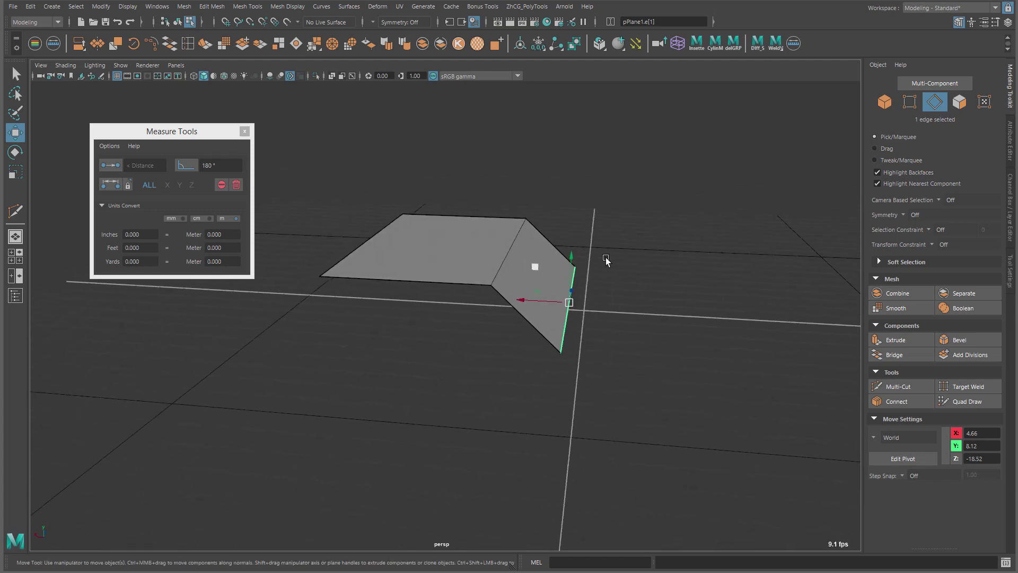
Measure the downward fold's angle using its near vertex first, plus the near corner vertices of both halves.
{"action": "left_click_drag", "start_coordinate": [606, 257], "coordinate": [514, 281], "text": "alt"}
{"action": "key", "text": "F9"}
{"action": "left_click", "coordinate": [480, 295]}
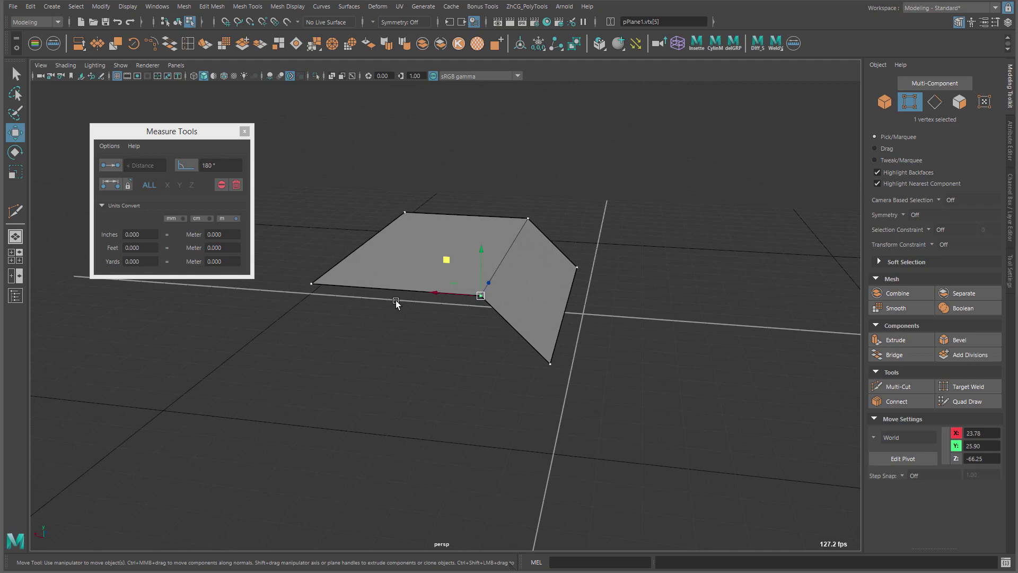
{"action": "left_click_drag", "start_coordinate": [297, 271], "coordinate": [340, 304], "text": "shift"}
{"action": "left_click_drag", "start_coordinate": [498, 323], "coordinate": [625, 399], "text": "shift"}
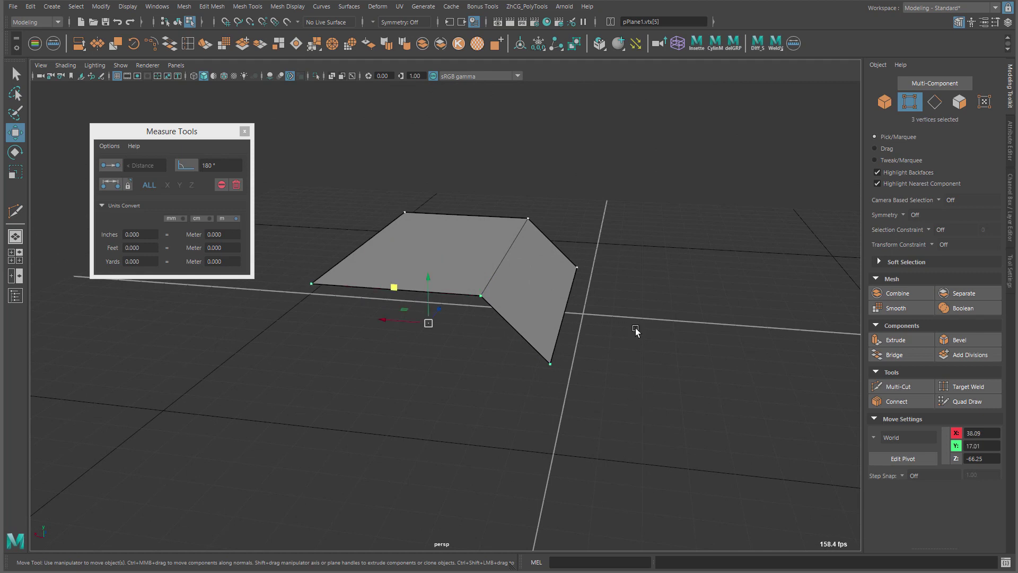
{"action": "left_click", "coordinate": [191, 165]}
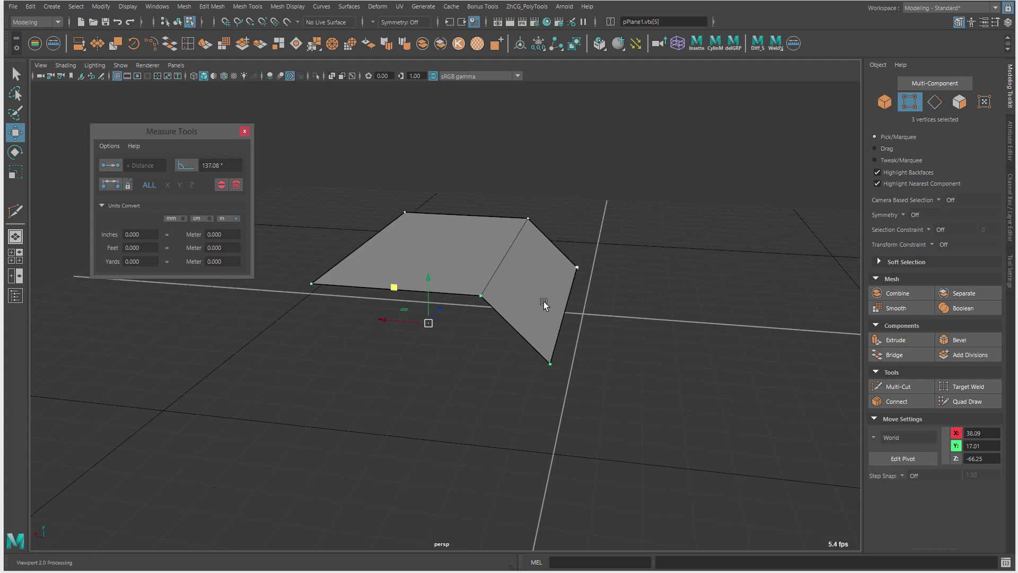
Convert the downward fold's measured angle to its 360-degree counterpart.
{"action": "left_click_drag", "start_coordinate": [643, 265], "coordinate": [611, 241], "text": "alt"}
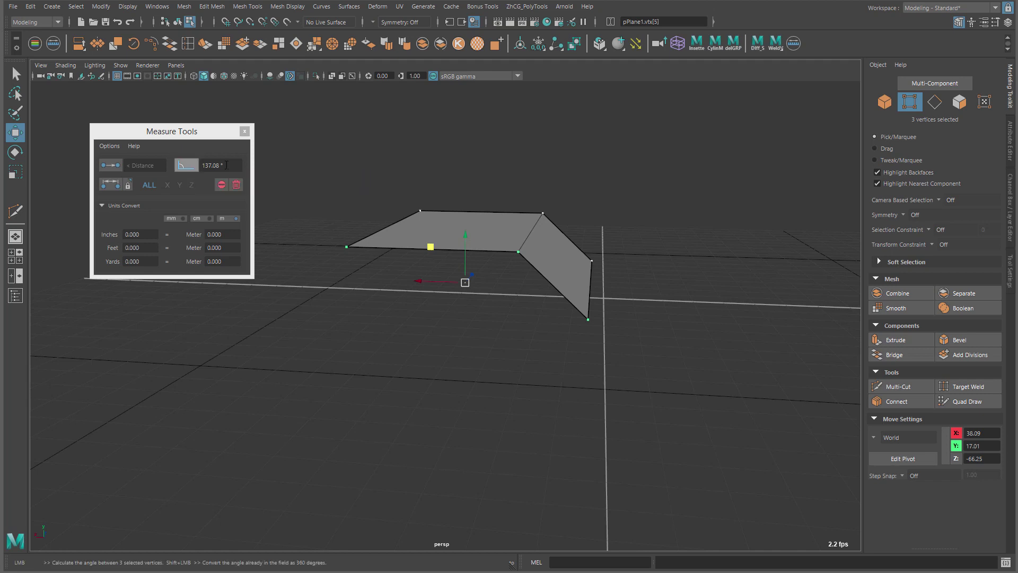
{"action": "left_click", "coordinate": [187, 165], "text": "shift"}
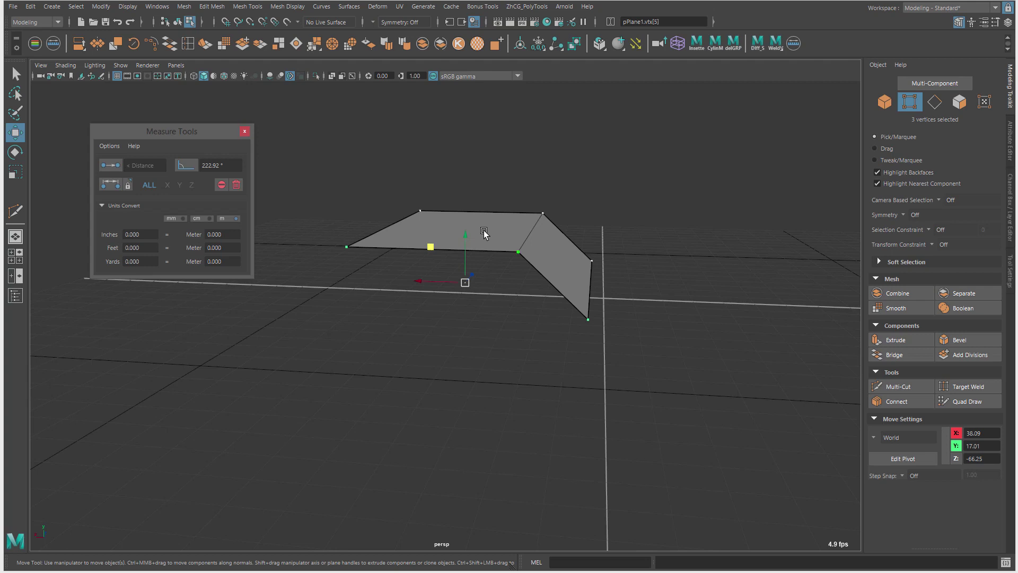
Fold the lowered half underneath the flat half by moving its outer edge along X.
{"action": "key", "text": "F10"}
{"action": "left_click", "coordinate": [589, 285]}
{"action": "left_click_drag", "start_coordinate": [542, 282], "coordinate": [456, 294]}
Measure the tighter fold's angle using its near vertex first, followed by the lower and upper near corner vertices.
{"action": "left_click_drag", "start_coordinate": [471, 296], "coordinate": [477, 345], "text": "alt"}
{"action": "key", "text": "F9"}
{"action": "left_click", "coordinate": [499, 292]}
{"action": "left_click", "coordinate": [453, 355], "text": "shift"}
{"action": "left_click", "coordinate": [353, 286], "text": "shift"}
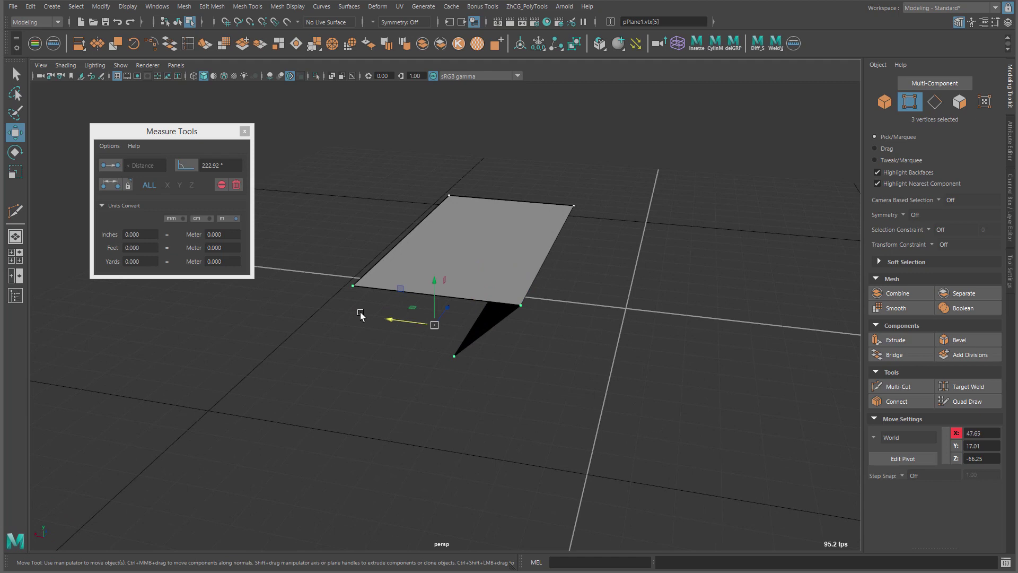
{"action": "left_click", "coordinate": [180, 166]}
Convert the tight fold's measured angle to its 360-degree counterpart.
{"action": "middle_click_drag", "start_coordinate": [373, 275], "coordinate": [408, 224], "text": "alt"}
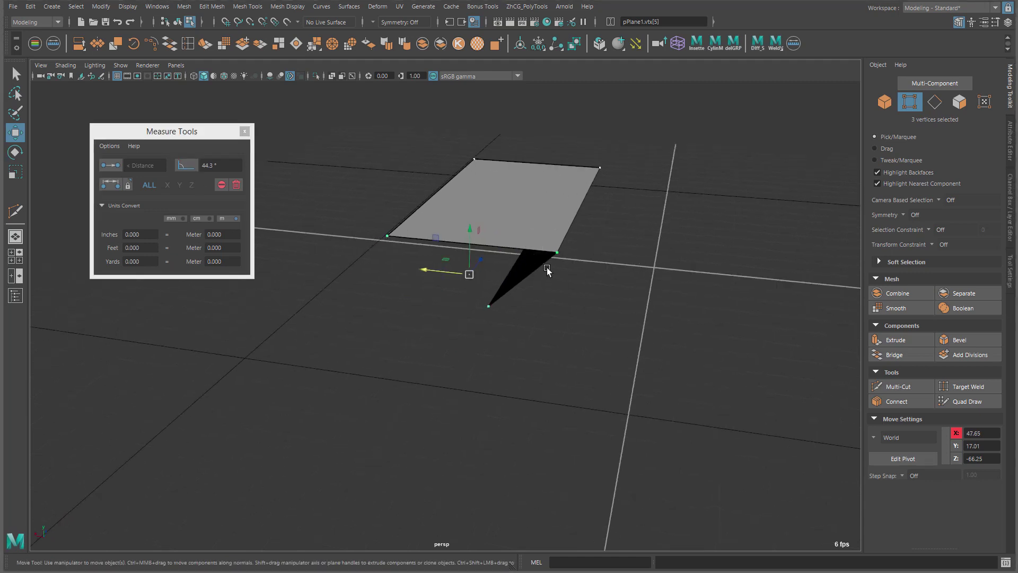
{"action": "left_click", "coordinate": [186, 166]}
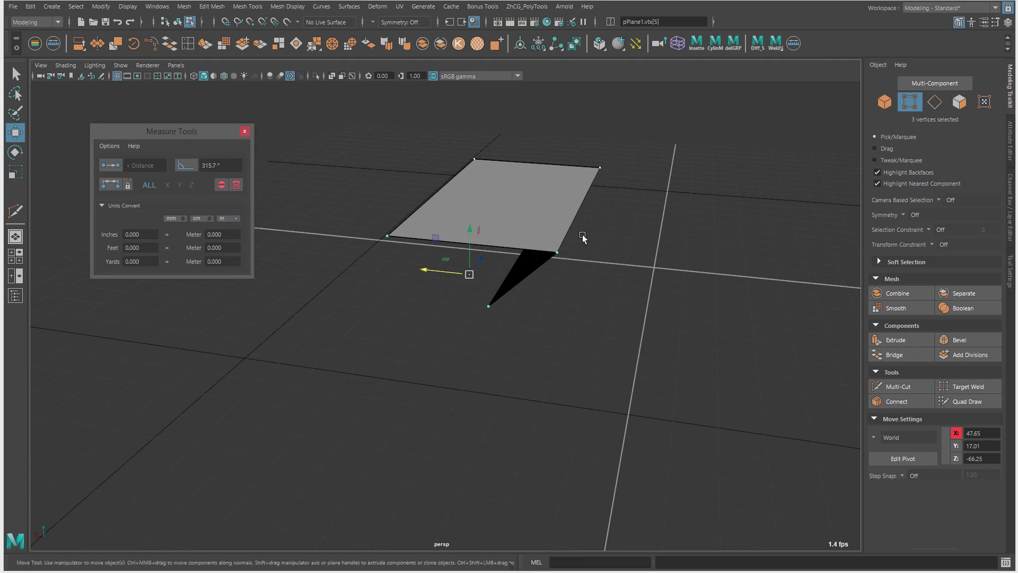
{"action": "mouse_move", "coordinate": [607, 278]}
{"action": "left_mouse_down", "text": "alt"}
{"action": "mouse_move", "coordinate": [552, 277]}
{"action": "mouse_move", "coordinate": [635, 272]}
{"action": "mouse_move", "coordinate": [602, 275]}
{"action": "left_mouse_up", "text": "alt"}
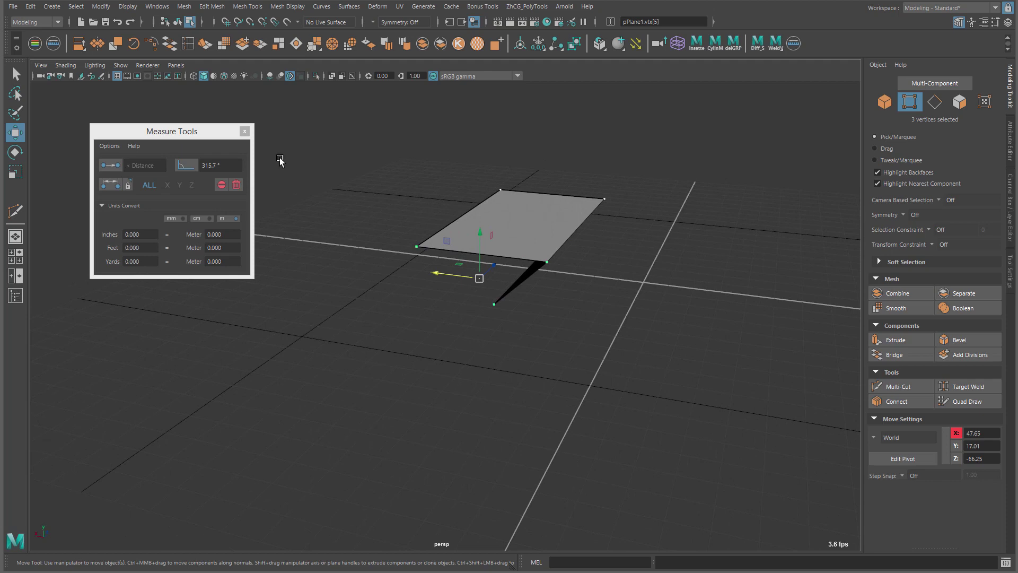
Reposition the Measure Tools window slightly and select the whole folded plane as an object.
{"action": "left_click_drag", "start_coordinate": [162, 132], "coordinate": [186, 129]}
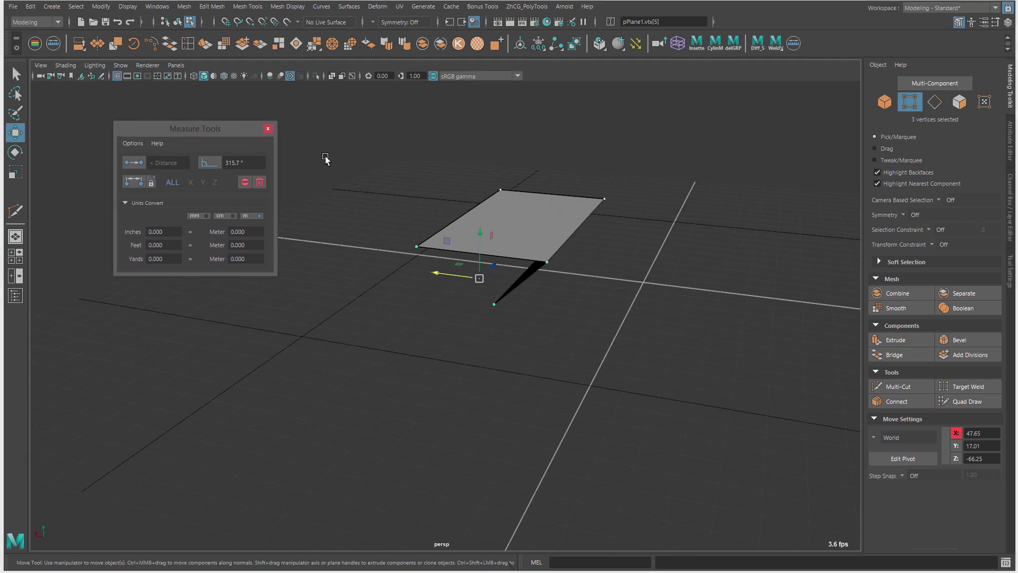
{"action": "left_click_drag", "start_coordinate": [574, 206], "coordinate": [558, 211], "text": "alt"}
{"action": "right_click_drag", "start_coordinate": [557, 211], "coordinate": [607, 186]}
{"action": "left_click", "coordinate": [664, 182]}
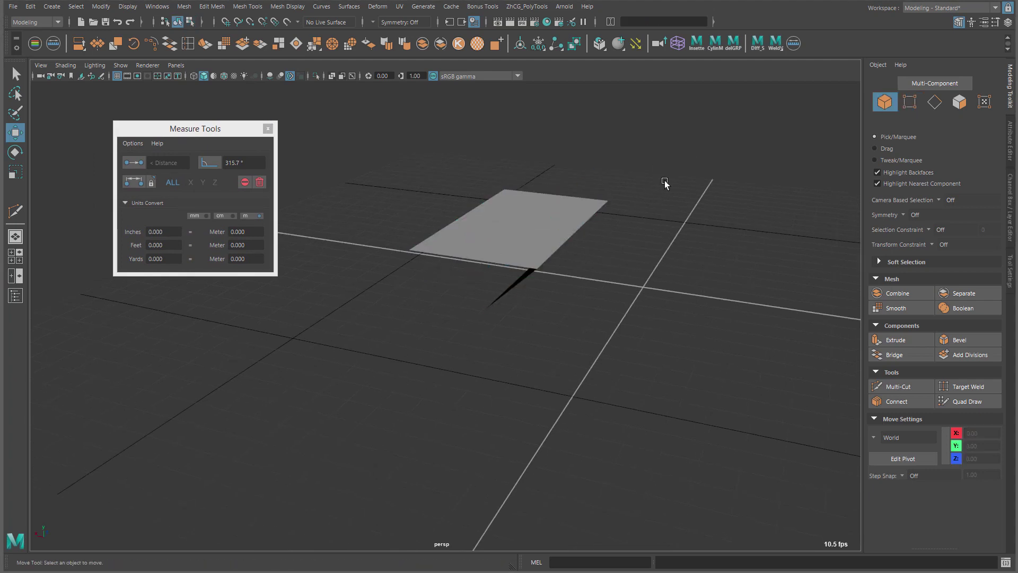
{"action": "left_click_drag", "start_coordinate": [666, 182], "coordinate": [461, 292]}
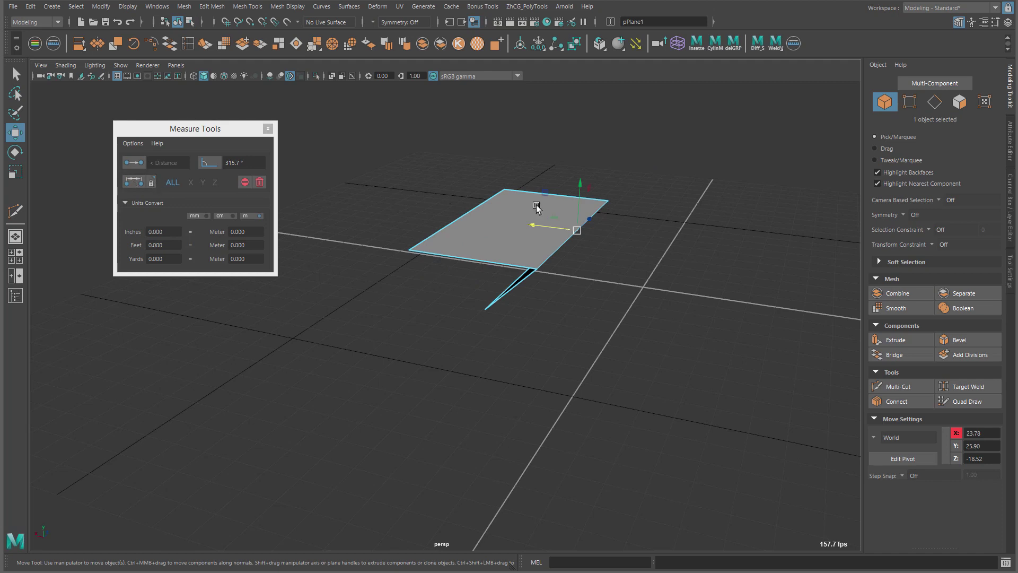
Open the fold again by moving the lowered half's outer edge outward along X, then return to vertex selection.
{"action": "left_click_drag", "start_coordinate": [538, 209], "coordinate": [518, 211], "text": "alt"}
{"action": "middle_click_drag", "start_coordinate": [509, 215], "coordinate": [517, 200], "text": "alt"}
{"action": "left_click_drag", "start_coordinate": [517, 199], "coordinate": [514, 163], "text": "alt"}
{"action": "mouse_move", "coordinate": [506, 257]}
{"action": "right_mouse_down"}
{"action": "mouse_move", "coordinate": [486, 257]}
{"action": "mouse_move", "coordinate": [523, 261]}
{"action": "right_mouse_up"}
{"action": "left_click_drag", "start_coordinate": [502, 248], "coordinate": [604, 282]}
{"action": "right_click_drag", "start_coordinate": [580, 262], "coordinate": [558, 253]}
{"action": "left_click_drag", "start_coordinate": [556, 246], "coordinate": [555, 261], "text": "alt"}
{"action": "middle_click_drag", "start_coordinate": [512, 248], "coordinate": [497, 212], "text": "alt"}
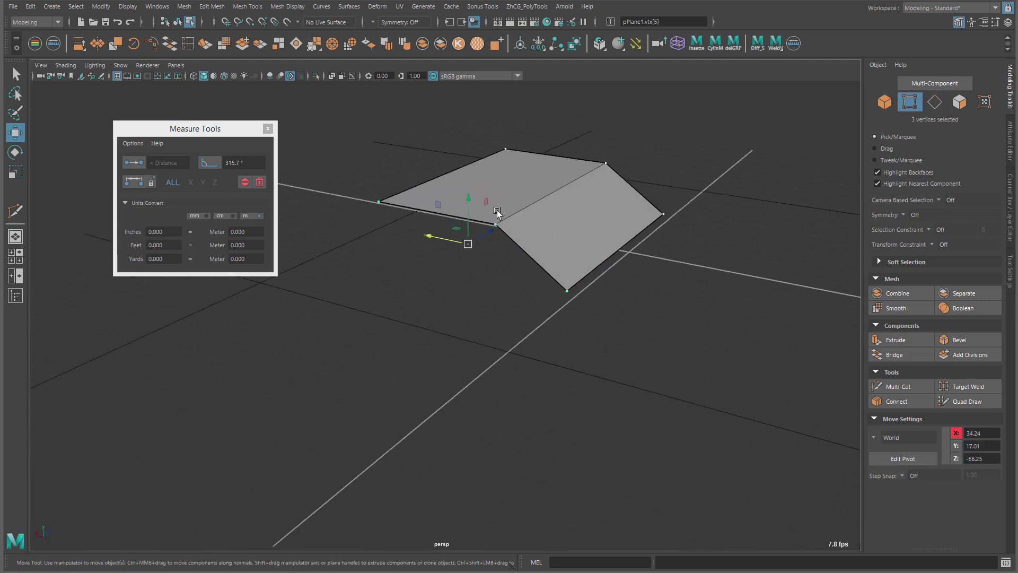
{"action": "left_click_drag", "start_coordinate": [498, 212], "coordinate": [538, 227], "text": "alt"}
Create an ALL-axes distance dimension between the fold's near vertex and the sloping half's near corner vertex.
{"action": "left_click", "coordinate": [148, 181]}
{"action": "left_click", "coordinate": [504, 234]}
{"action": "left_click", "coordinate": [561, 288], "text": "shift"}
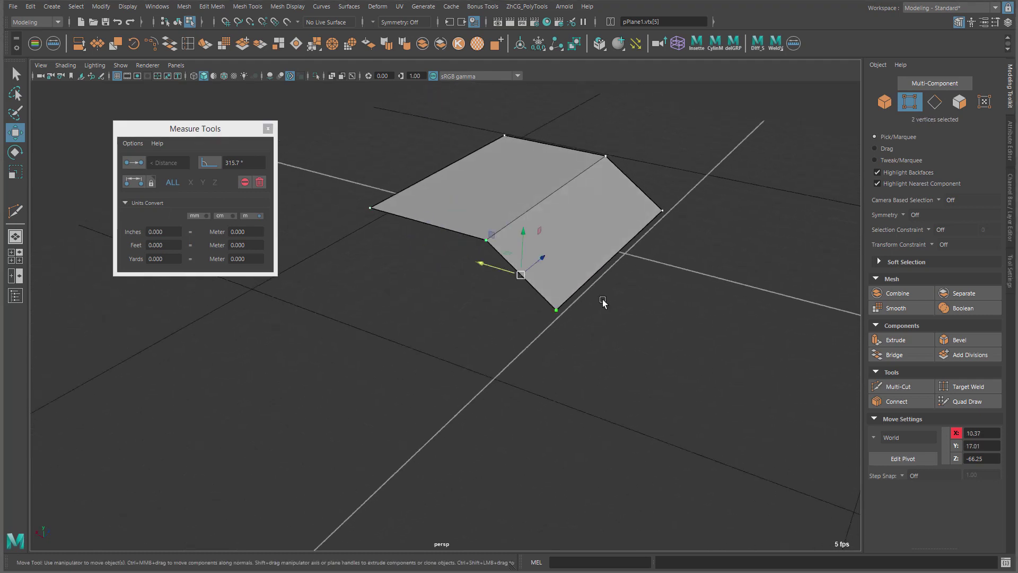
{"action": "left_click", "coordinate": [134, 182]}
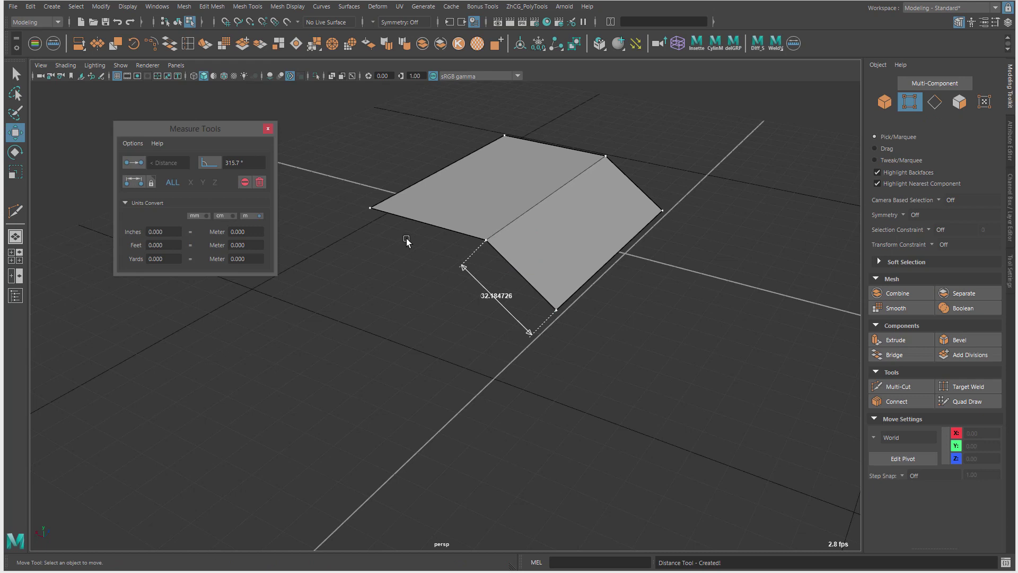
Examine the sloping edge's distance dimension from the front in wireframe display.
{"action": "left_click_drag", "start_coordinate": [545, 222], "coordinate": [562, 249], "text": "alt"}
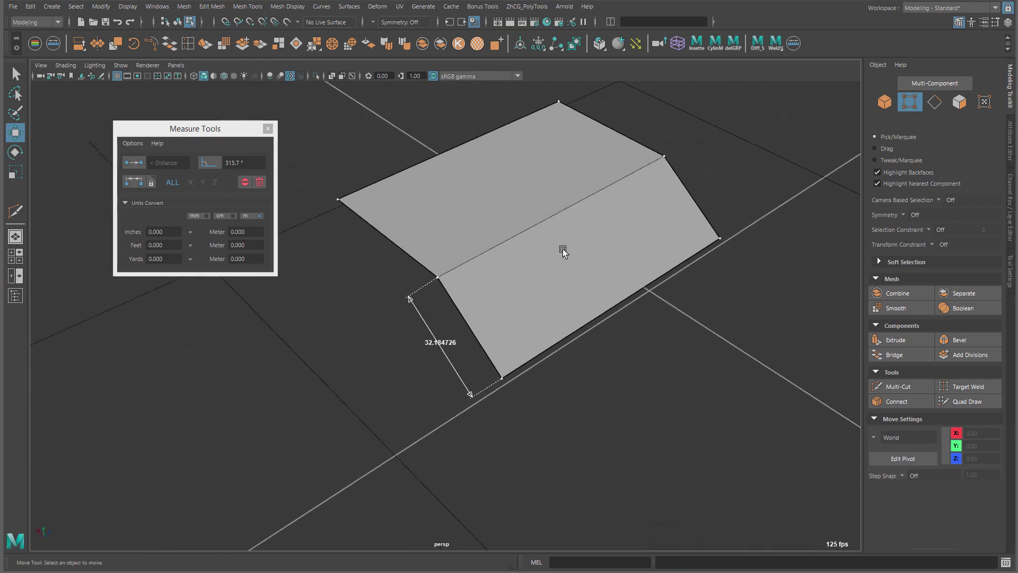
{"action": "left_click_drag", "start_coordinate": [451, 281], "coordinate": [501, 283], "text": "alt"}
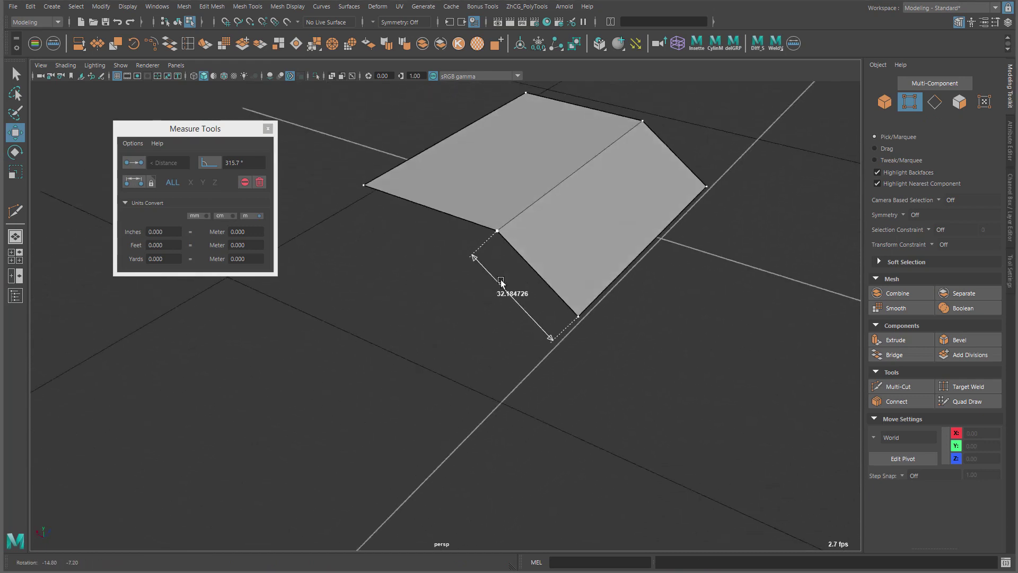
{"action": "key", "text": "space"}
{"action": "left_click_drag", "start_coordinate": [565, 236], "coordinate": [522, 225]}
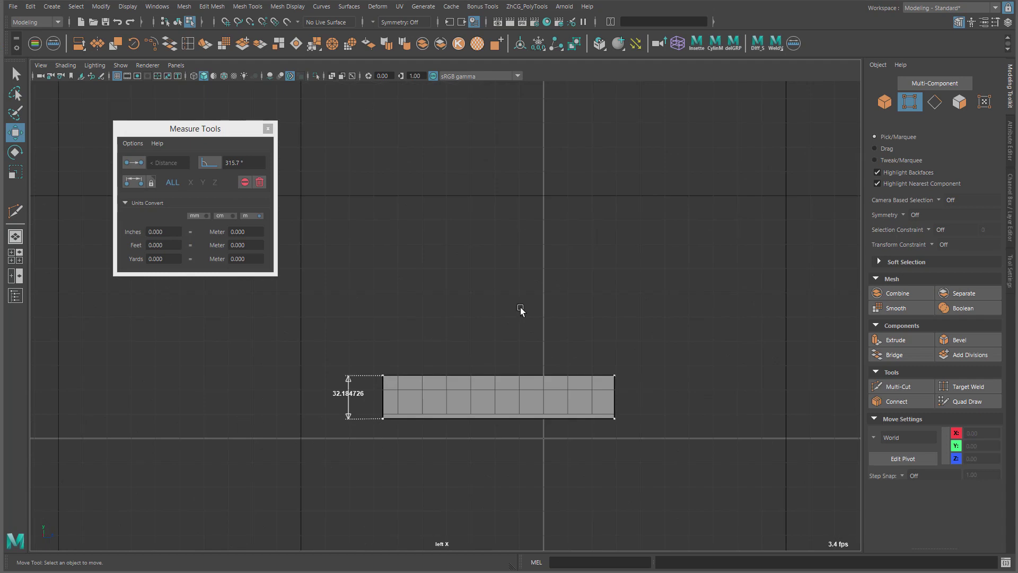
{"action": "left_click_drag", "start_coordinate": [580, 206], "coordinate": [581, 226]}
{"action": "key", "text": "4"}
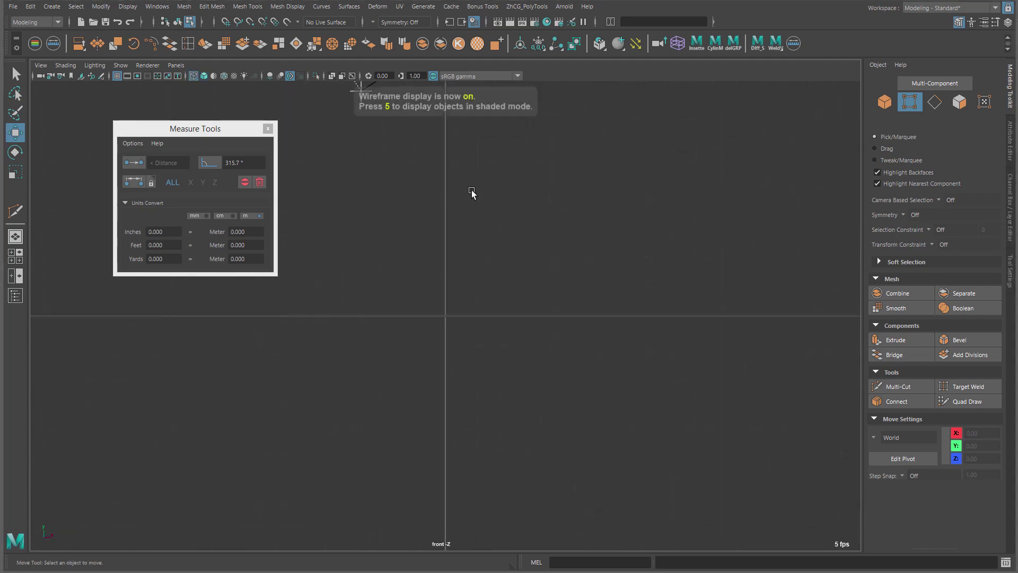
{"action": "middle_click_drag", "start_coordinate": [453, 90], "coordinate": [491, 396], "text": "alt"}
{"action": "right_click_drag", "start_coordinate": [589, 297], "coordinate": [334, 267], "text": "alt"}
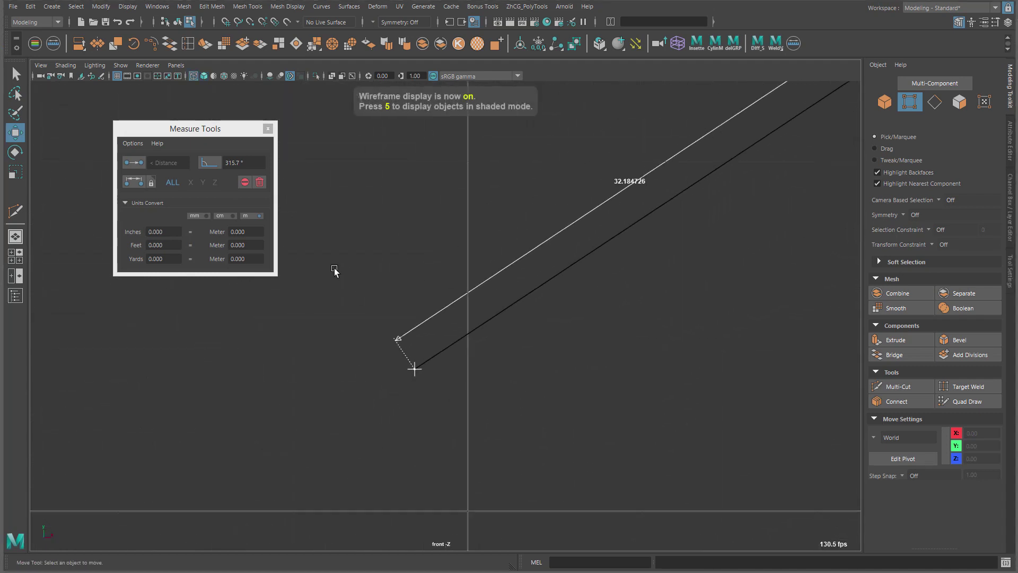
Hide the grid and frame the full folded profile with its distance dimension in the front view.
{"action": "left_click", "coordinate": [117, 76]}
{"action": "right_click_drag", "start_coordinate": [769, 231], "coordinate": [732, 226], "text": "alt"}
{"action": "middle_click_drag", "start_coordinate": [732, 226], "coordinate": [496, 325], "text": "alt"}
{"action": "mouse_move", "coordinate": [496, 324]}
{"action": "right_mouse_down", "text": "alt"}
{"action": "mouse_move", "coordinate": [507, 363]}
{"action": "mouse_move", "coordinate": [485, 314]}
{"action": "right_mouse_up", "text": "alt"}
{"action": "middle_click_drag", "start_coordinate": [490, 315], "coordinate": [513, 300], "text": "alt"}
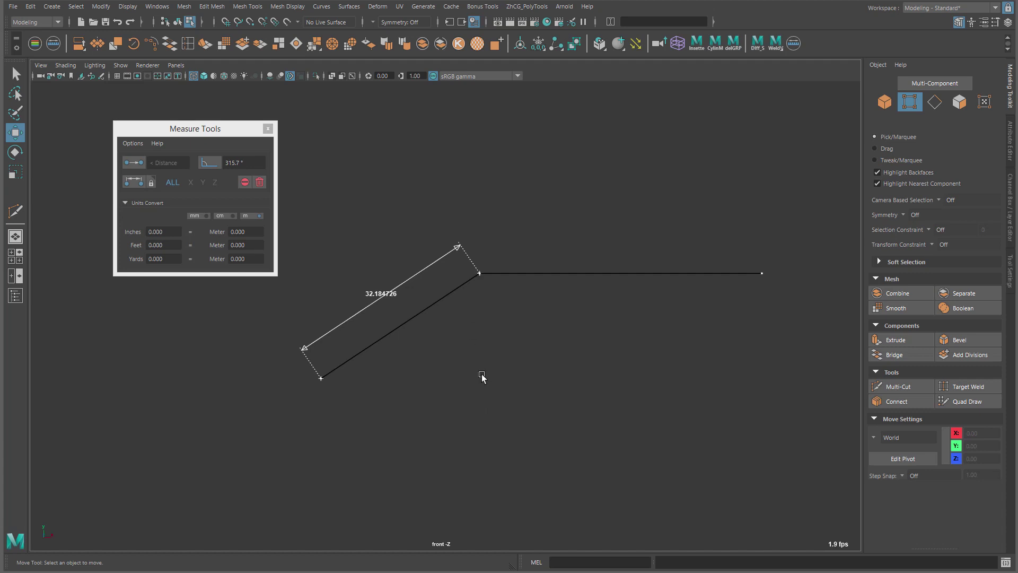
{"action": "middle_click_drag", "start_coordinate": [488, 346], "coordinate": [512, 334], "text": "alt"}
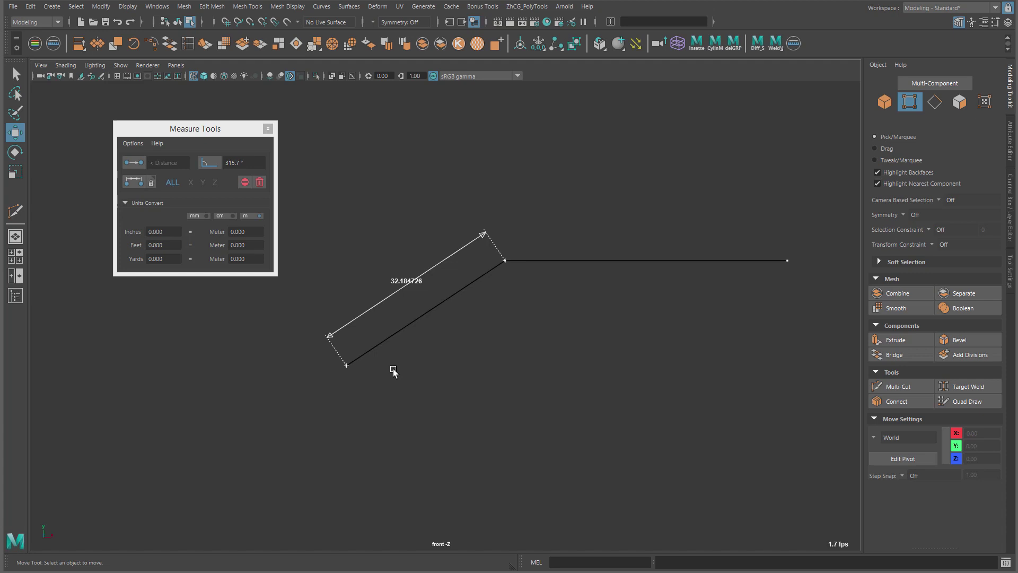
{"action": "middle_click_drag", "start_coordinate": [510, 317], "coordinate": [513, 310], "text": "alt"}
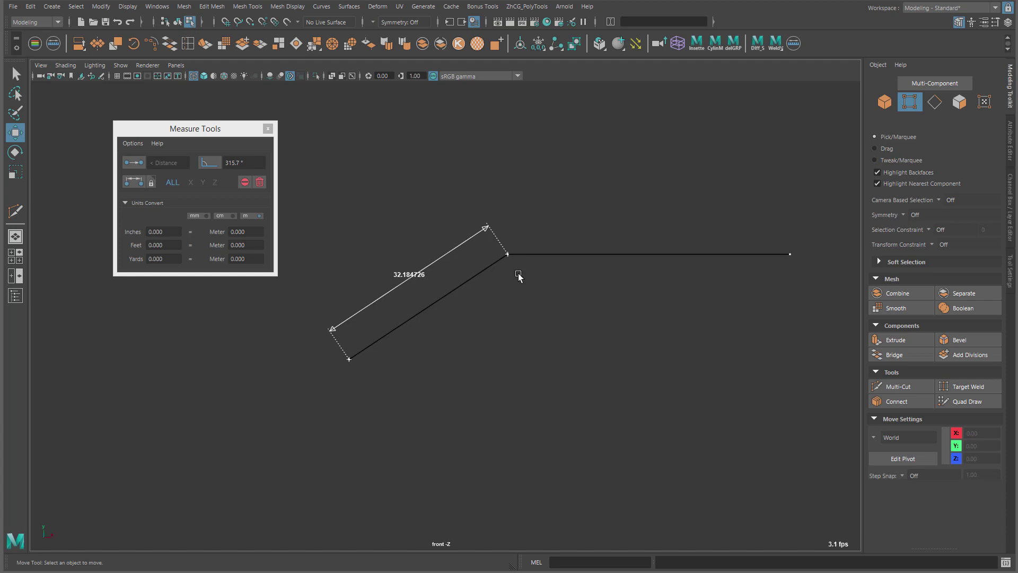
Return to the perspective view in shaded display and delete all distance dimensions.
{"action": "key", "text": "space"}
{"action": "left_click_drag", "start_coordinate": [519, 273], "coordinate": [505, 154]}
{"action": "left_click_drag", "start_coordinate": [563, 201], "coordinate": [358, 197], "text": "alt"}
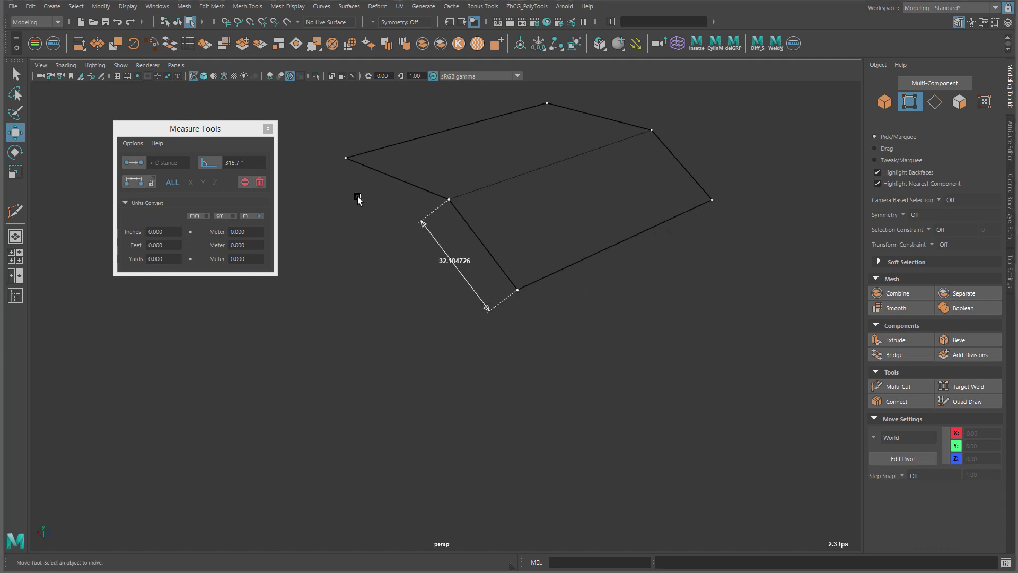
{"action": "left_click_drag", "start_coordinate": [427, 202], "coordinate": [482, 216], "text": "alt"}
{"action": "left_click_drag", "start_coordinate": [546, 205], "coordinate": [560, 208], "text": "alt"}
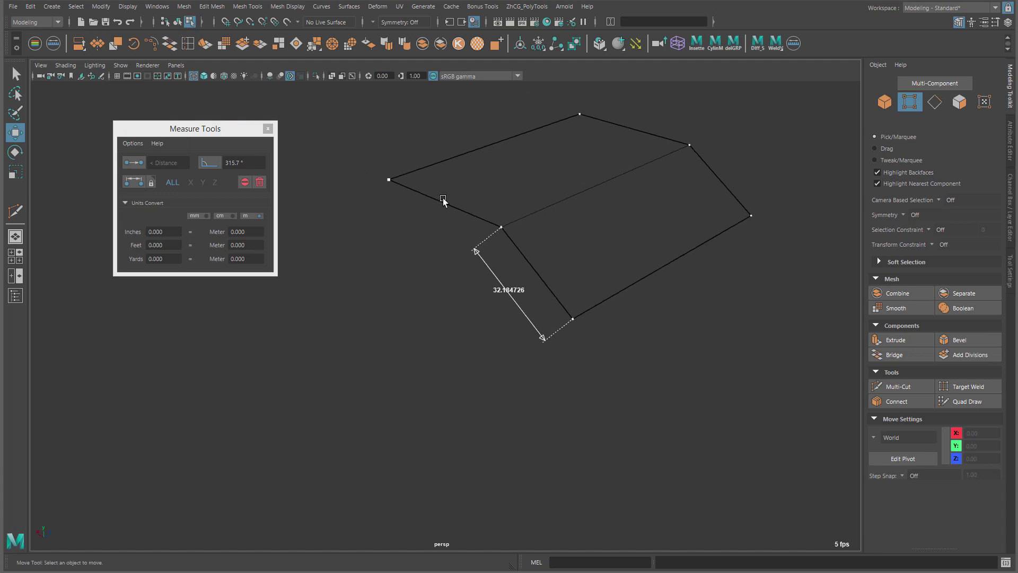
{"action": "key", "text": "5"}
{"action": "left_click", "coordinate": [554, 205]}
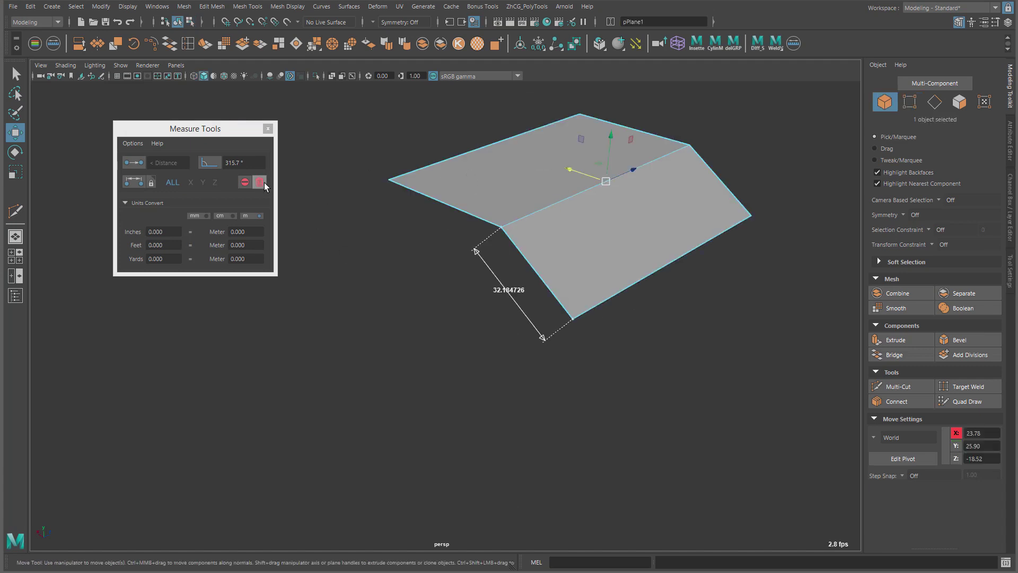
{"action": "left_click", "coordinate": [259, 182]}
Create a Y-only distance dimension between the fold's near vertex and the sloping half's near corner vertex.
{"action": "key", "text": "F9"}
{"action": "left_click_drag", "start_coordinate": [448, 221], "coordinate": [609, 272]}
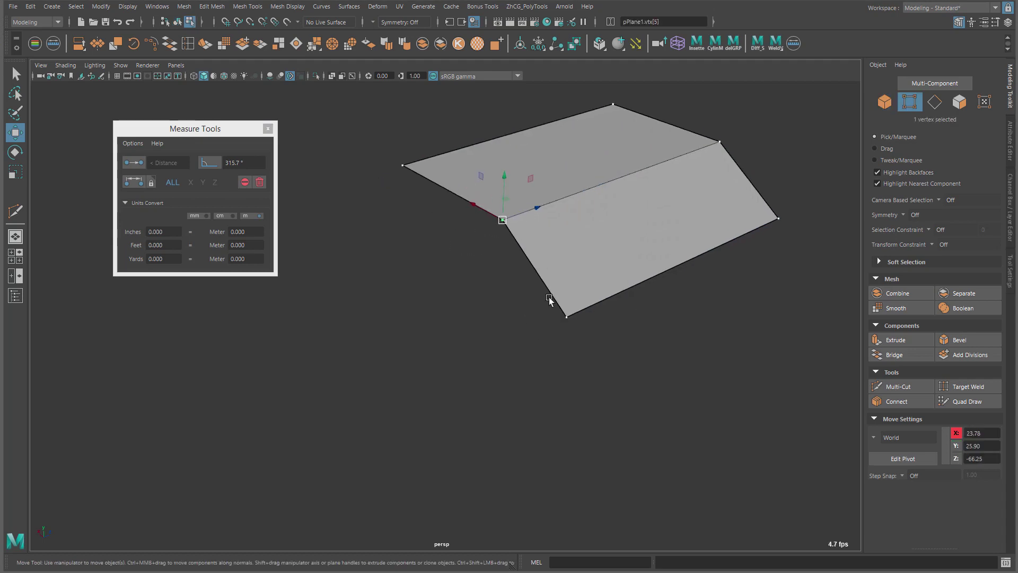
{"action": "left_click_drag", "start_coordinate": [549, 298], "coordinate": [664, 365], "text": "shift"}
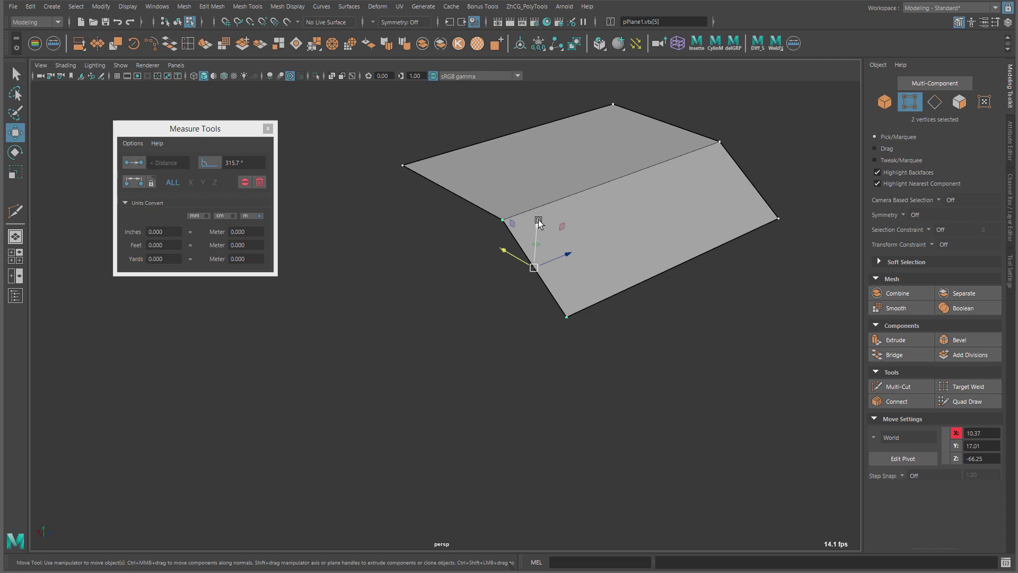
{"action": "left_click", "coordinate": [202, 182]}
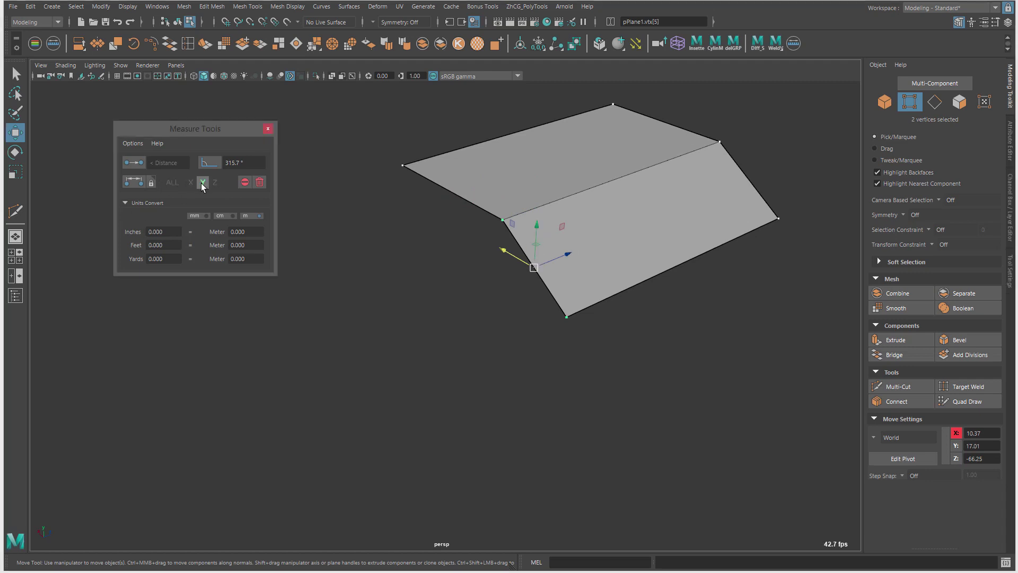
{"action": "left_click", "coordinate": [134, 182]}
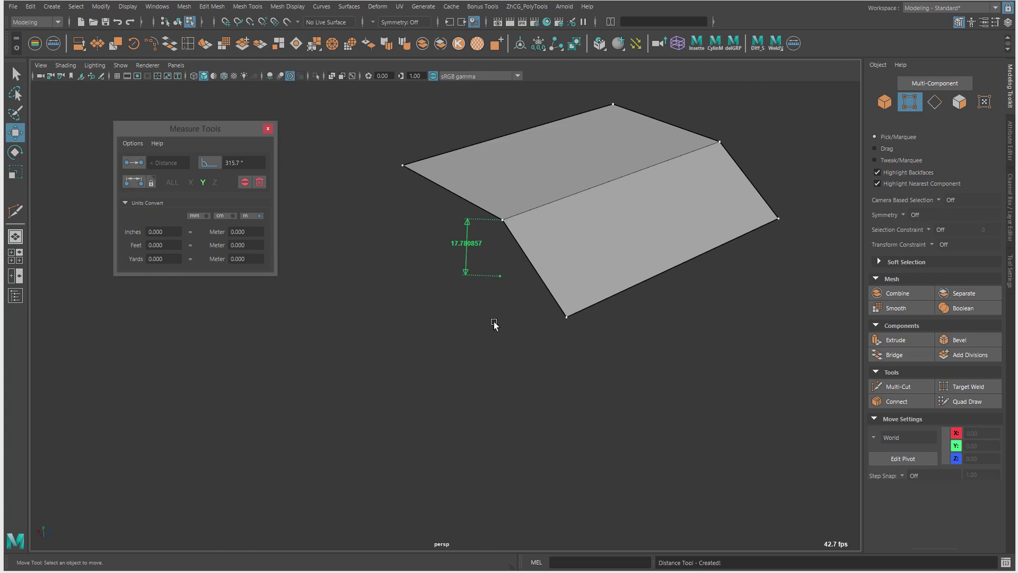
Slide the flat half's near corner vertex inward along Z to slant the near edge.
{"action": "left_click_drag", "start_coordinate": [495, 323], "coordinate": [524, 310], "text": "alt"}
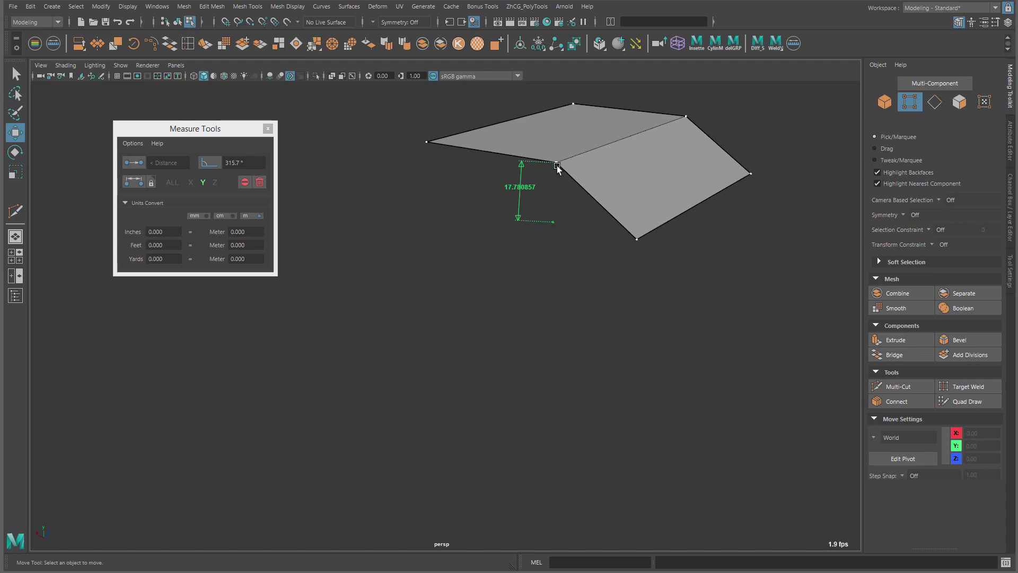
{"action": "scroll", "coordinate": [565, 218], "scroll_direction": "up", "scroll_amount": 5}
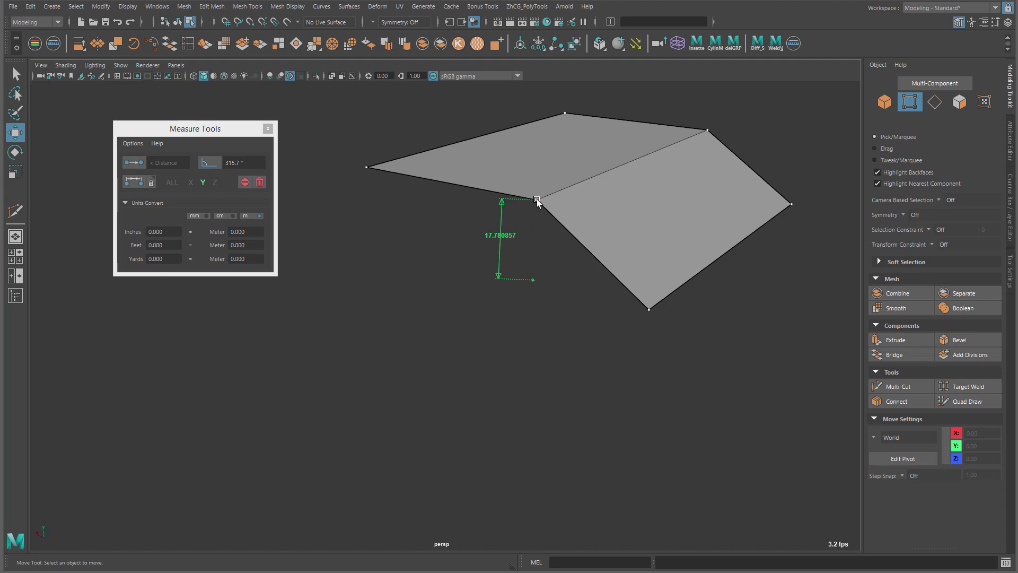
{"action": "left_click_drag", "start_coordinate": [537, 199], "coordinate": [559, 207], "text": "alt"}
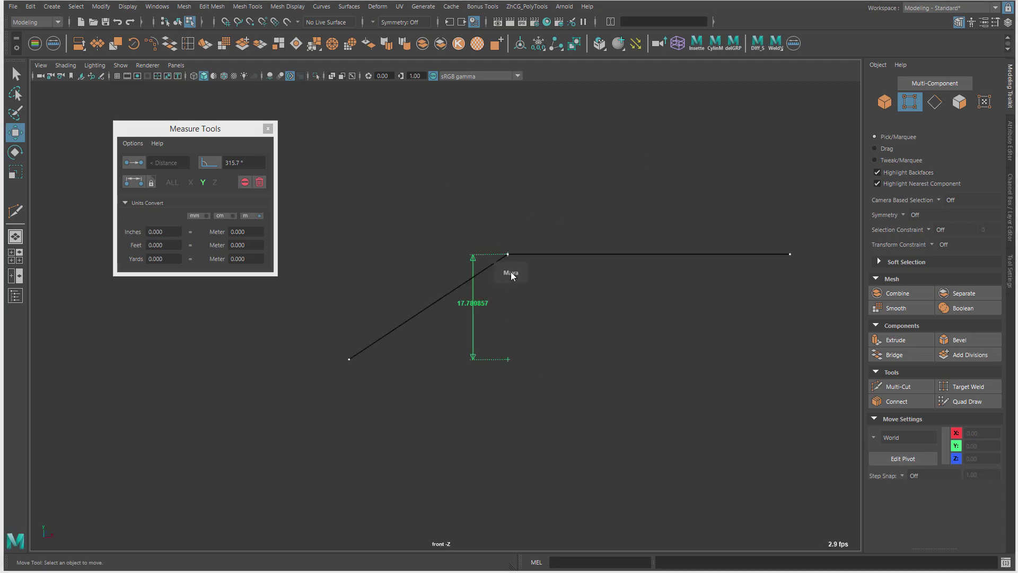
{"action": "left_click_drag", "start_coordinate": [512, 275], "coordinate": [519, 232]}
{"action": "mouse_move", "coordinate": [583, 213]}
{"action": "left_mouse_down", "text": "alt"}
{"action": "mouse_move", "coordinate": [530, 206]}
{"action": "mouse_move", "coordinate": [521, 237]}
{"action": "mouse_move", "coordinate": [569, 226]}
{"action": "left_mouse_up", "text": "alt"}
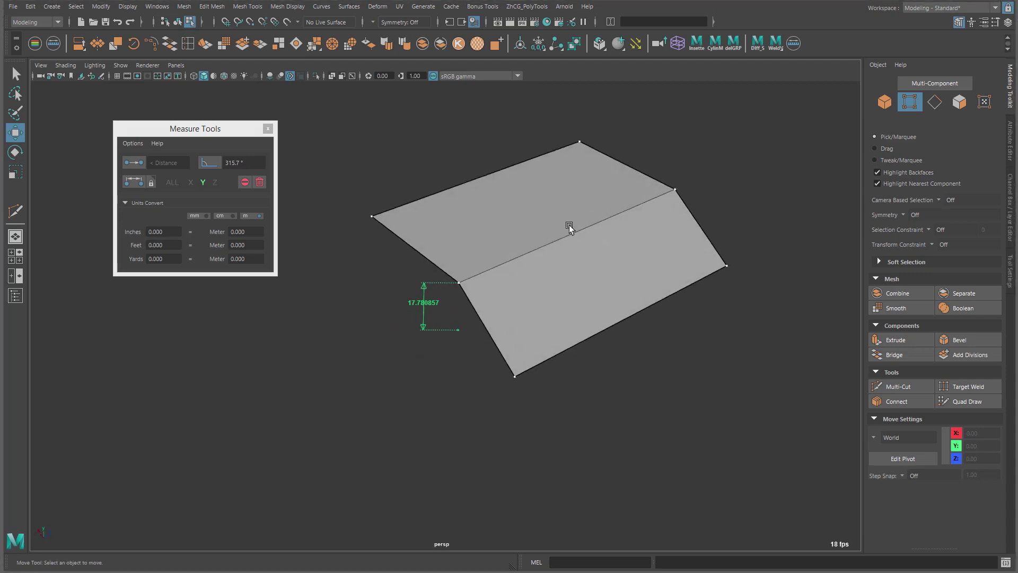
{"action": "left_click", "coordinate": [408, 233]}
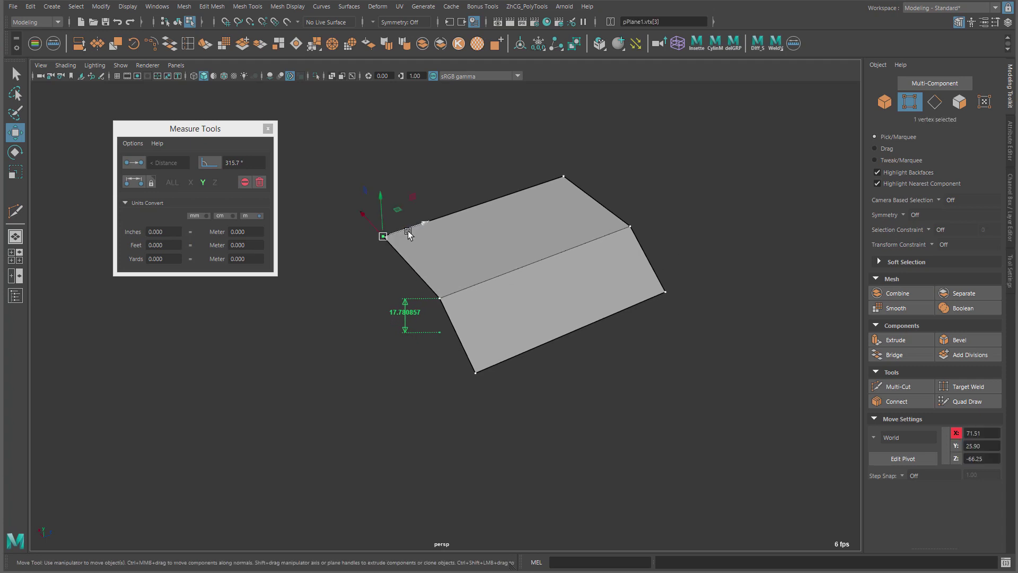
{"action": "left_click_drag", "start_coordinate": [415, 228], "coordinate": [466, 210]}
Create a Z-only distance dimension between the fold's near vertex and the flat half's near corner vertex.
{"action": "left_click", "coordinate": [455, 294]}
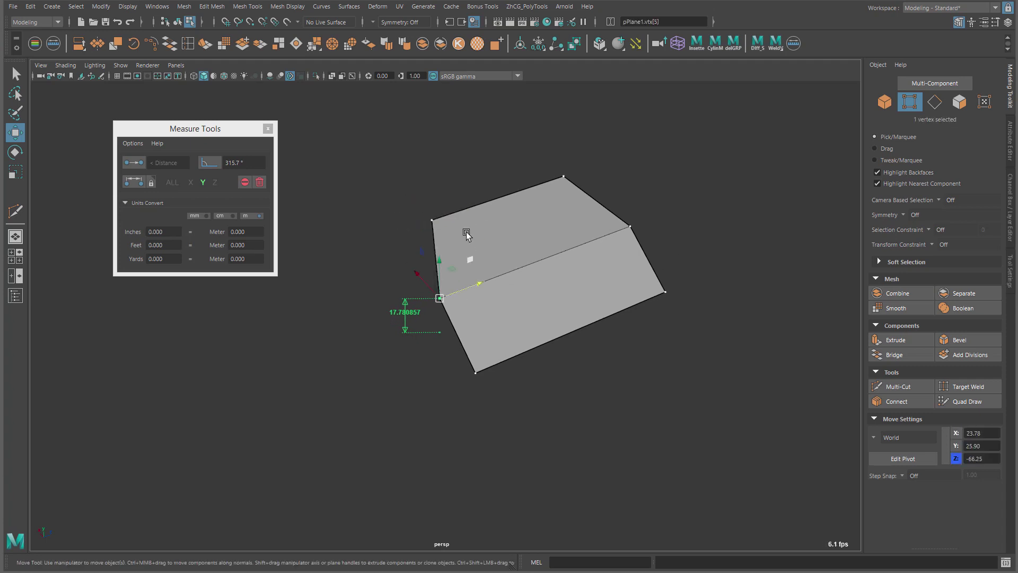
{"action": "left_click", "coordinate": [460, 223]}
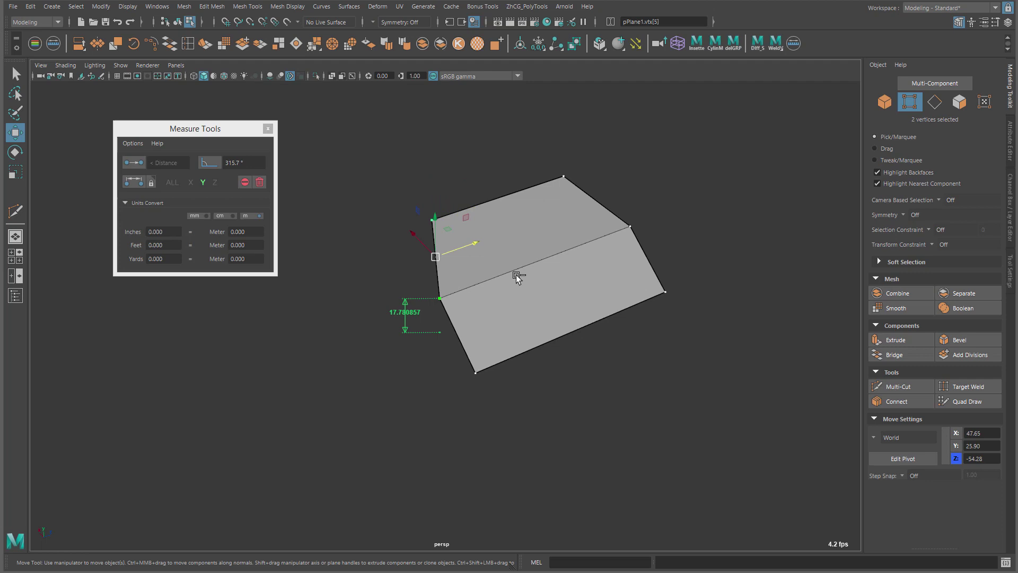
{"action": "left_click", "coordinate": [215, 183]}
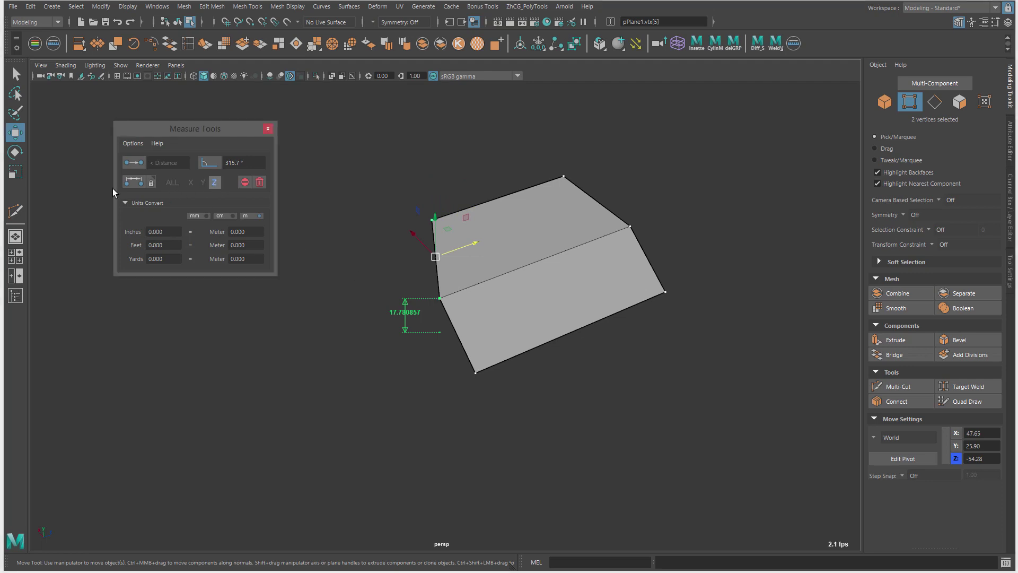
{"action": "left_click", "coordinate": [133, 183]}
{"action": "left_click_drag", "start_coordinate": [611, 237], "coordinate": [573, 229], "text": "alt"}
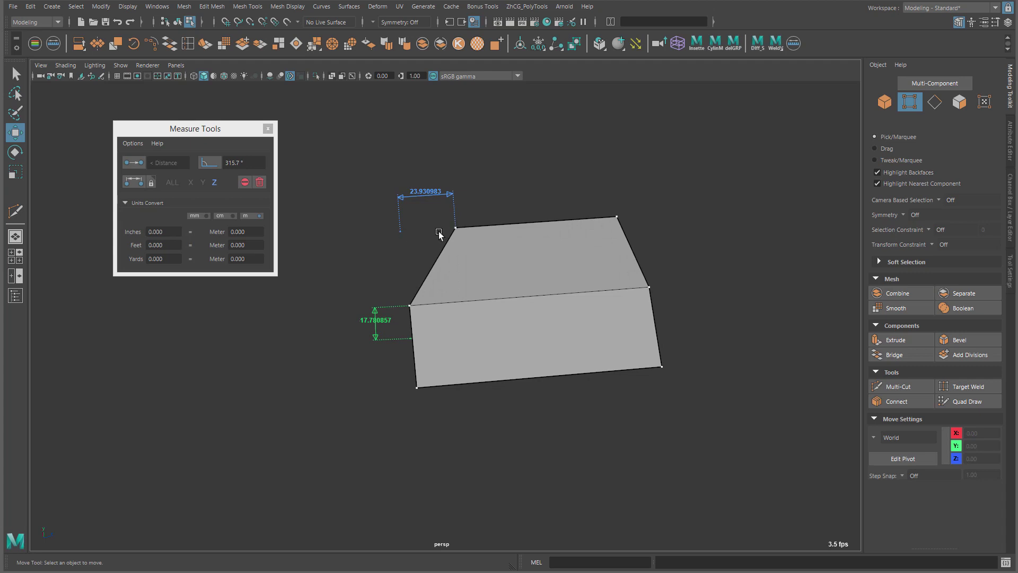
{"action": "left_click_drag", "start_coordinate": [439, 234], "coordinate": [589, 249], "text": "alt"}
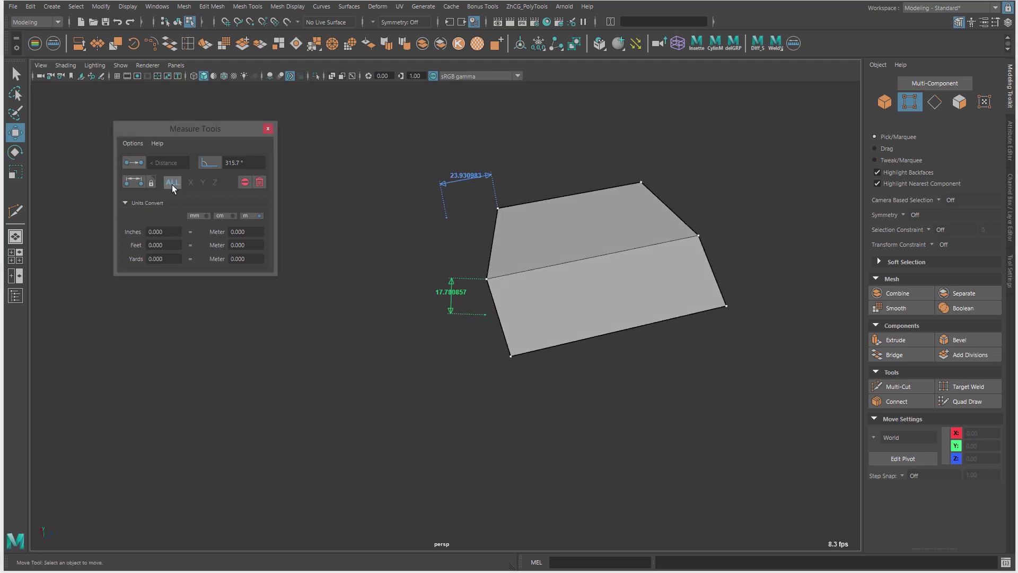
Create an all-axes distance dimension between the fold's near vertex and the flat half's near corner vertex.
{"action": "left_click", "coordinate": [525, 271]}
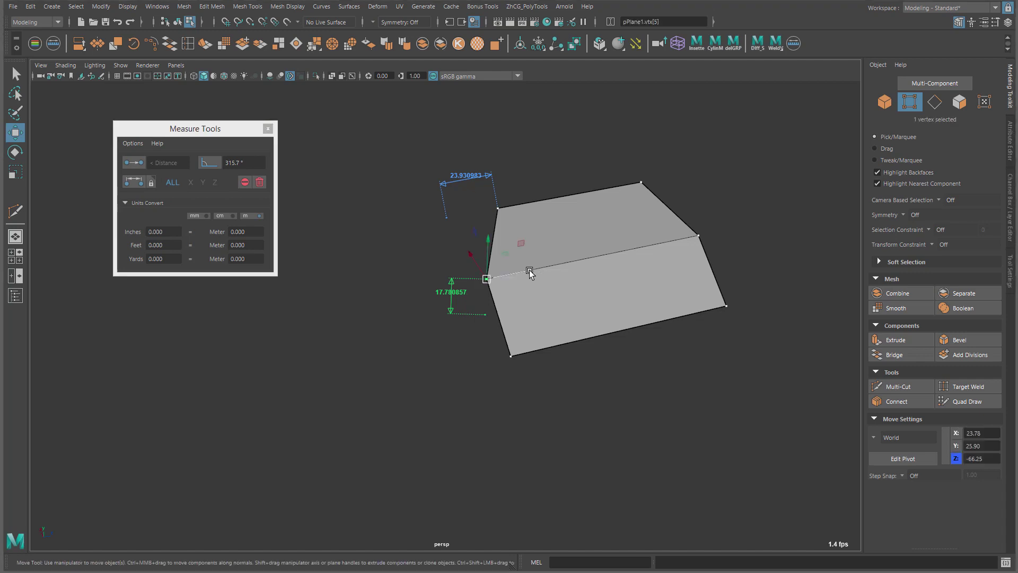
{"action": "left_click", "coordinate": [518, 221], "text": "shift"}
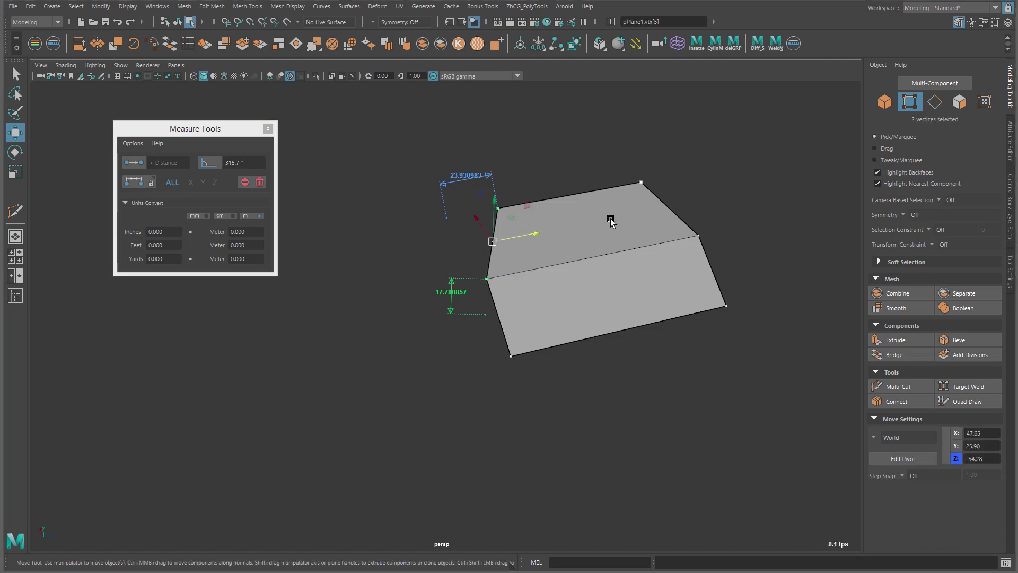
{"action": "left_click", "coordinate": [134, 183]}
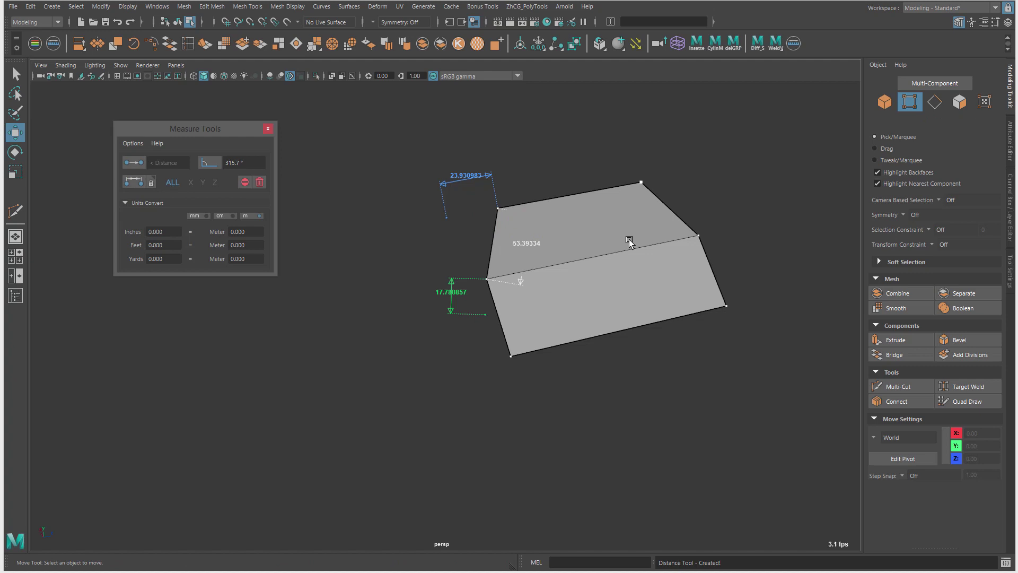
{"action": "mouse_move", "coordinate": [613, 225]}
{"action": "left_mouse_down", "text": "alt"}
{"action": "mouse_move", "coordinate": [672, 223]}
{"action": "mouse_move", "coordinate": [607, 270]}
{"action": "mouse_move", "coordinate": [634, 269]}
{"action": "mouse_move", "coordinate": [607, 267]}
{"action": "mouse_move", "coordinate": [618, 270]}
{"action": "left_mouse_up", "text": "alt"}
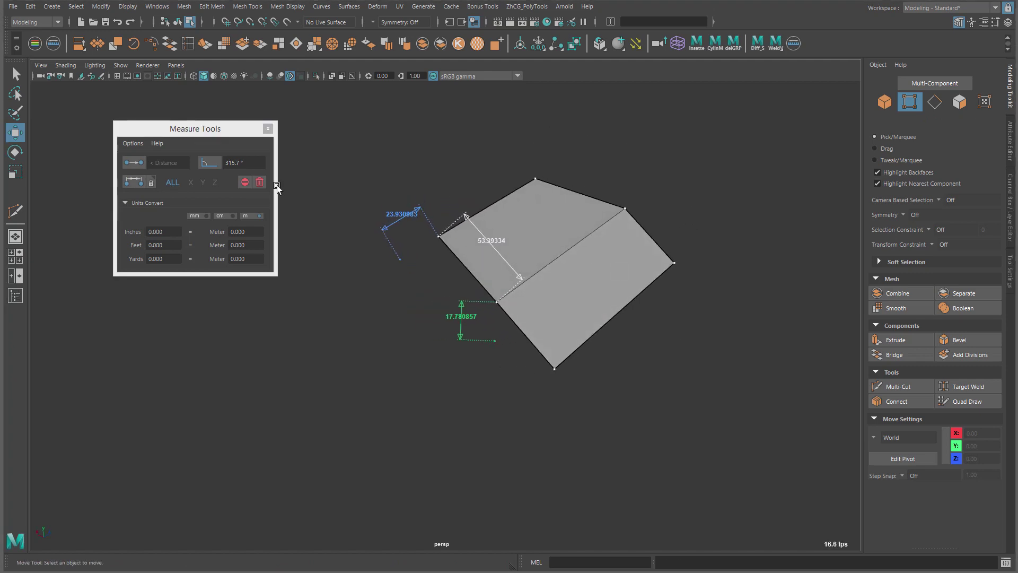
Delete all distance dimensions from the scene.
{"action": "left_click", "coordinate": [260, 182]}
{"action": "mouse_move", "coordinate": [551, 215]}
{"action": "left_mouse_down", "text": "alt"}
{"action": "mouse_move", "coordinate": [515, 228]}
{"action": "mouse_move", "coordinate": [610, 243]}
{"action": "mouse_move", "coordinate": [638, 225]}
{"action": "mouse_move", "coordinate": [528, 250]}
{"action": "left_mouse_up", "text": "alt"}
{"action": "middle_click_drag", "start_coordinate": [521, 269], "coordinate": [501, 240], "text": "alt"}
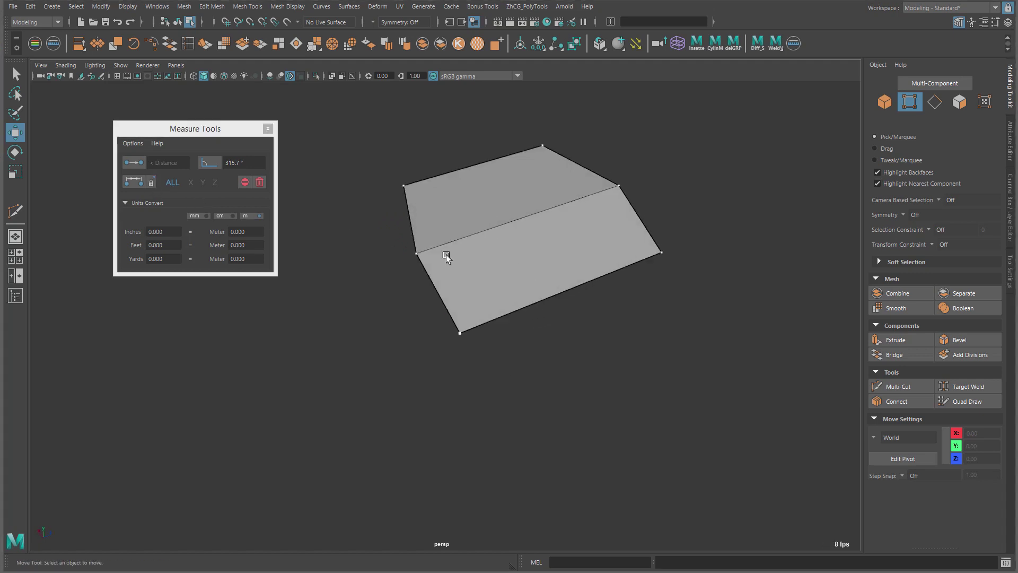
Create a new Y-only distance dimension between the fold's near vertex and the sloping half's near corner vertex.
{"action": "left_click_drag", "start_coordinate": [469, 269], "coordinate": [471, 272]}
{"action": "left_click_drag", "start_coordinate": [419, 305], "coordinate": [515, 308], "text": "shift"}
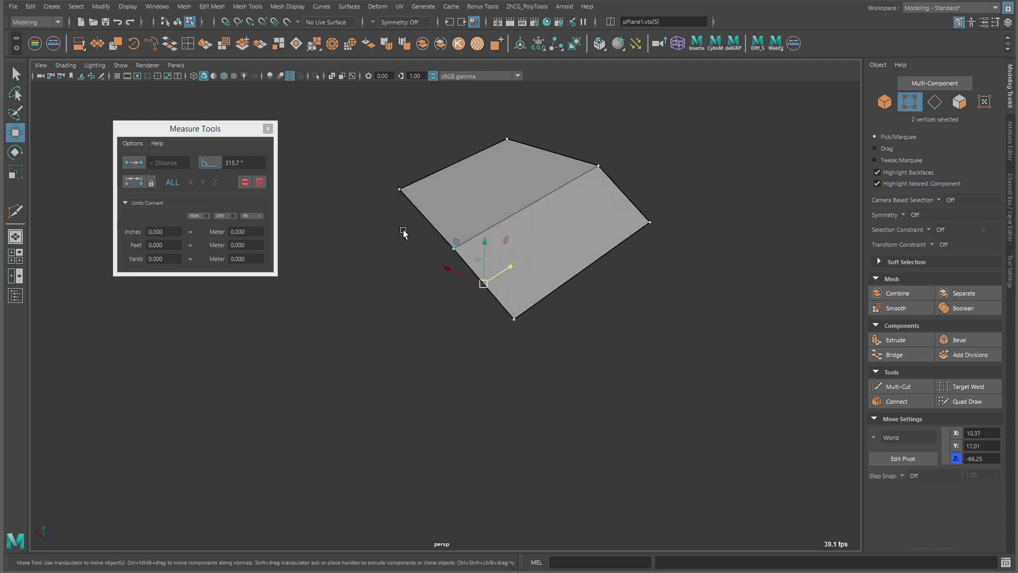
{"action": "left_click", "coordinate": [453, 248]}
{"action": "left_click", "coordinate": [485, 312], "text": "shift"}
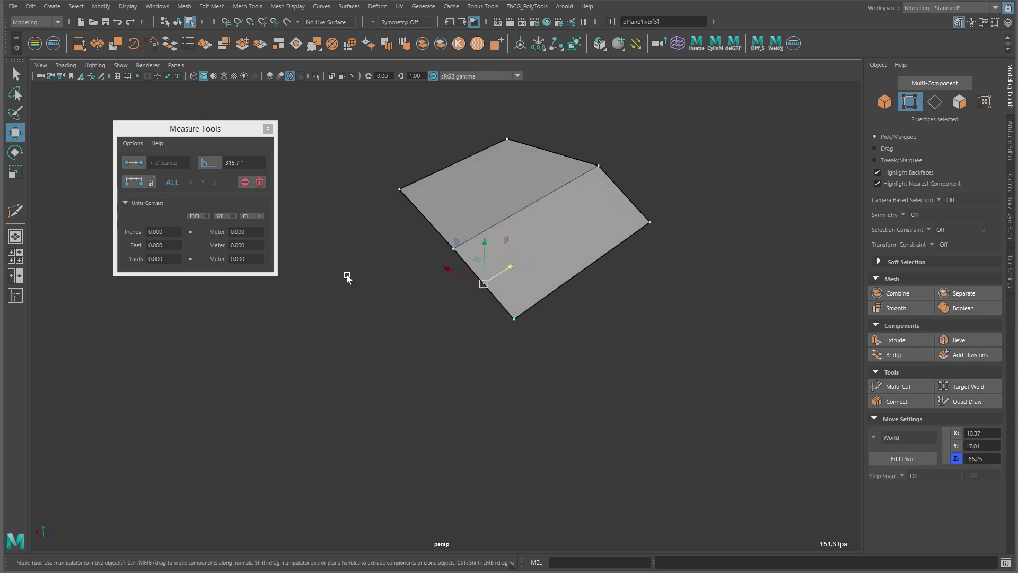
{"action": "left_click", "coordinate": [200, 182]}
{"action": "left_click_drag", "start_coordinate": [577, 255], "coordinate": [609, 241], "text": "alt"}
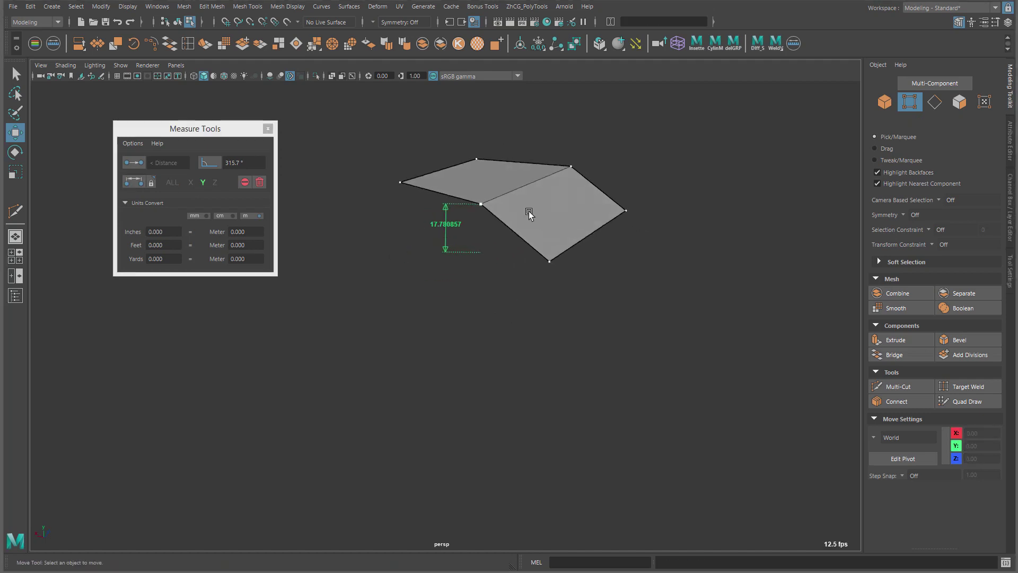
Move the sloping half's outer edge along X toward the fold, to about X 7.37.
{"action": "right_click_drag", "start_coordinate": [529, 212], "coordinate": [599, 189]}
{"action": "left_click_drag", "start_coordinate": [609, 176], "coordinate": [632, 250], "text": "alt"}
{"action": "right_click_drag", "start_coordinate": [632, 249], "coordinate": [633, 225]}
{"action": "left_click", "coordinate": [590, 249]}
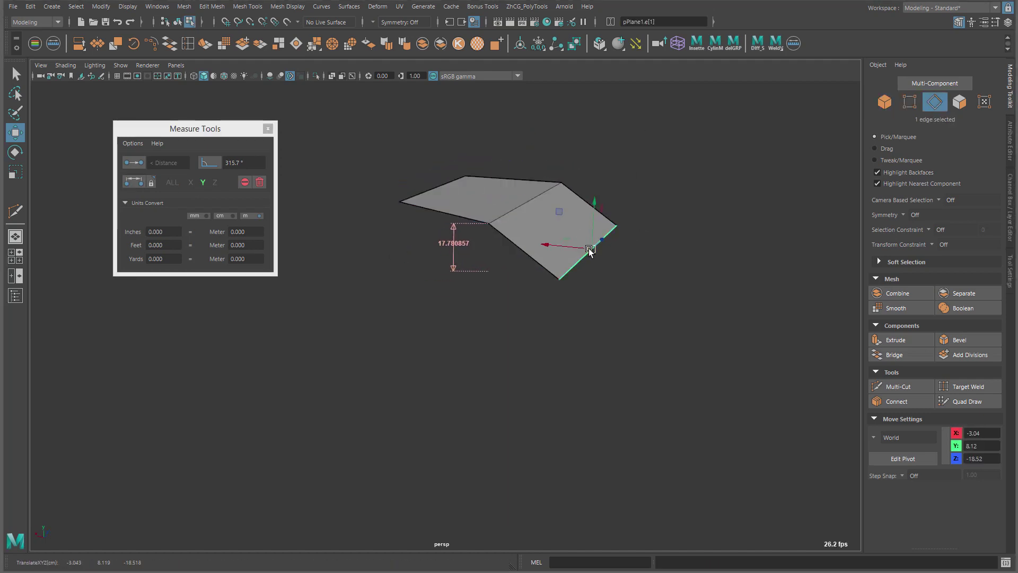
{"action": "left_click_drag", "start_coordinate": [545, 244], "coordinate": [519, 242]}
Lower the flat face slightly along Y, to about Y 25.46.
{"action": "right_click_drag", "start_coordinate": [494, 226], "coordinate": [494, 230]}
{"action": "left_click", "coordinate": [489, 202]}
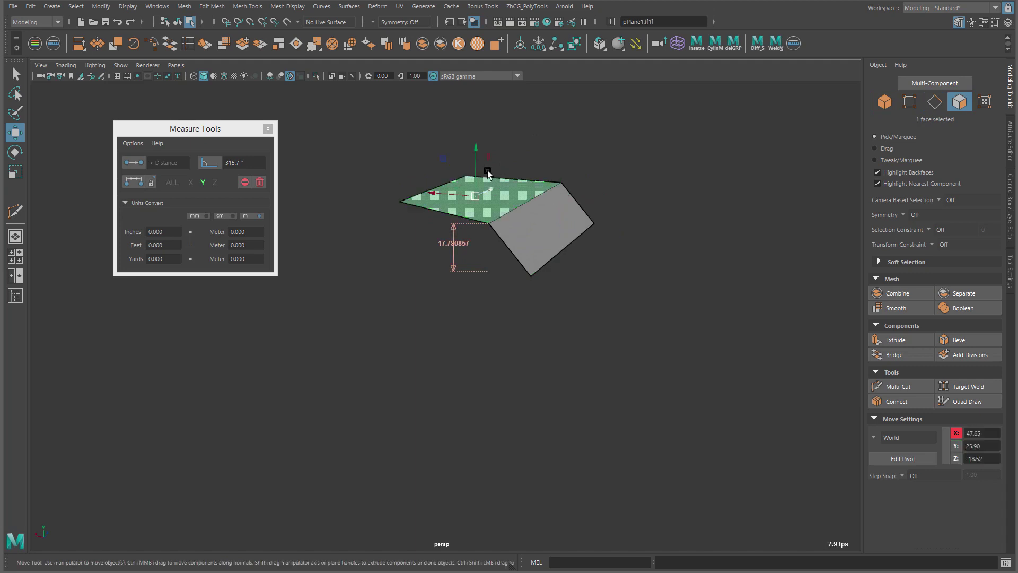
{"action": "mouse_move", "coordinate": [475, 145]}
{"action": "left_mouse_down"}
{"action": "mouse_move", "coordinate": [474, 131]}
{"action": "mouse_move", "coordinate": [475, 167]}
{"action": "mouse_move", "coordinate": [467, 133]}
{"action": "mouse_move", "coordinate": [474, 148]}
{"action": "left_mouse_up"}
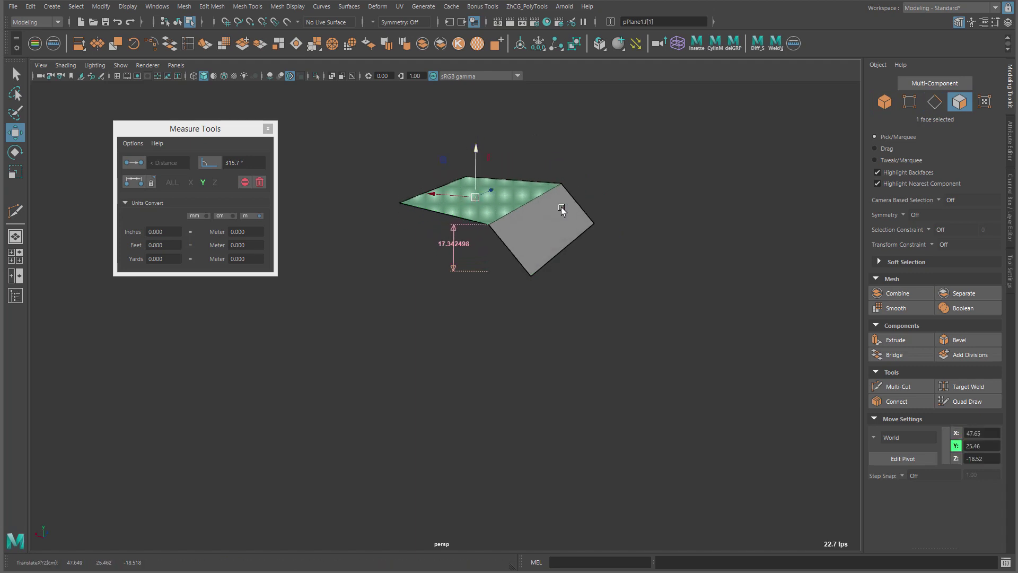
{"action": "left_click_drag", "start_coordinate": [561, 206], "coordinate": [582, 252], "text": "alt"}
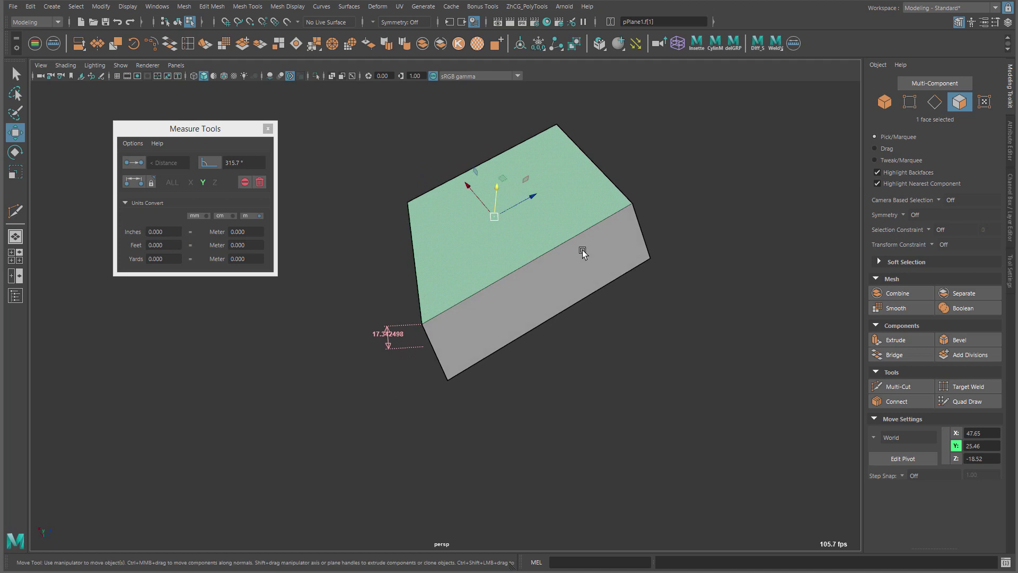
Create an X-only distance dimension between the fold's near vertex and the sloping half's near corner vertex.
{"action": "right_click_drag", "start_coordinate": [582, 252], "coordinate": [562, 252]}
{"action": "left_click_drag", "start_coordinate": [566, 250], "coordinate": [516, 220], "text": "alt"}
{"action": "left_click", "coordinate": [496, 218]}
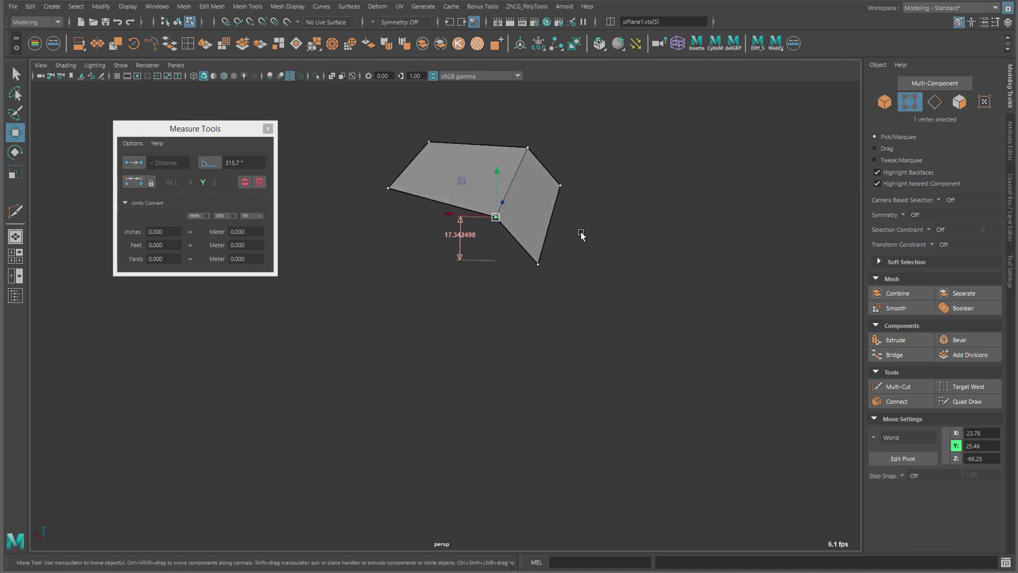
{"action": "left_click", "coordinate": [539, 257], "text": "shift"}
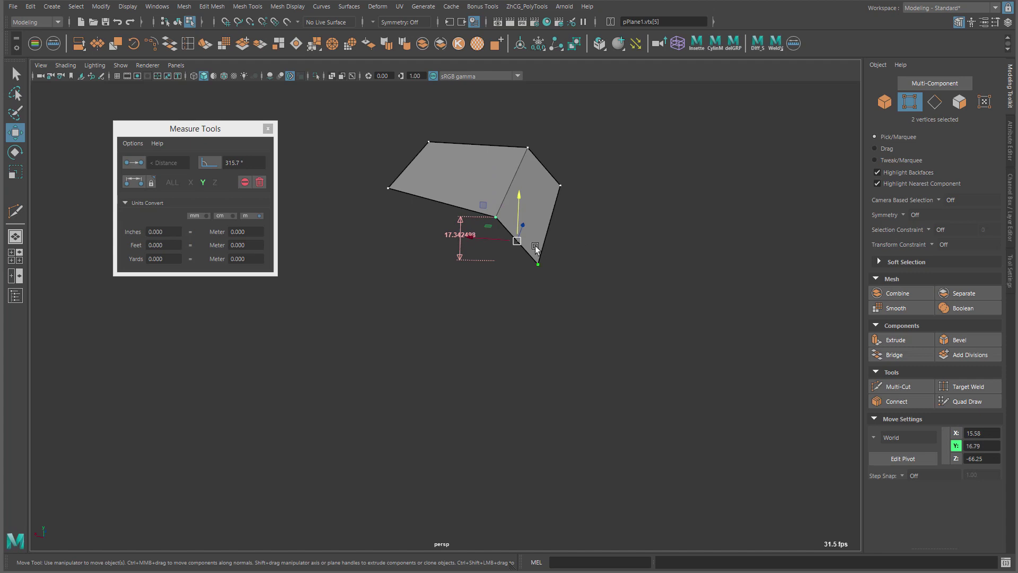
{"action": "left_click_drag", "start_coordinate": [536, 246], "coordinate": [503, 261], "text": "alt"}
{"action": "left_click", "coordinate": [188, 181]}
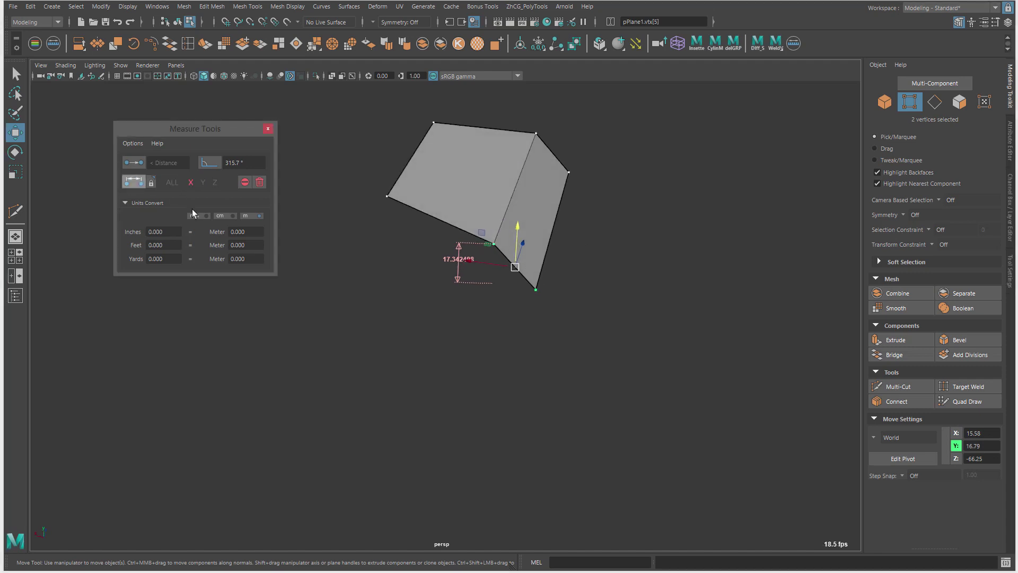
{"action": "left_click", "coordinate": [695, 254]}
{"action": "left_click_drag", "start_coordinate": [695, 254], "coordinate": [715, 273], "text": "alt"}
In the top view, move the sloping half's outer edge away from the fold along X, to about X -4.32.
{"action": "key", "text": "space"}
{"action": "left_click_drag", "start_coordinate": [591, 236], "coordinate": [552, 238]}
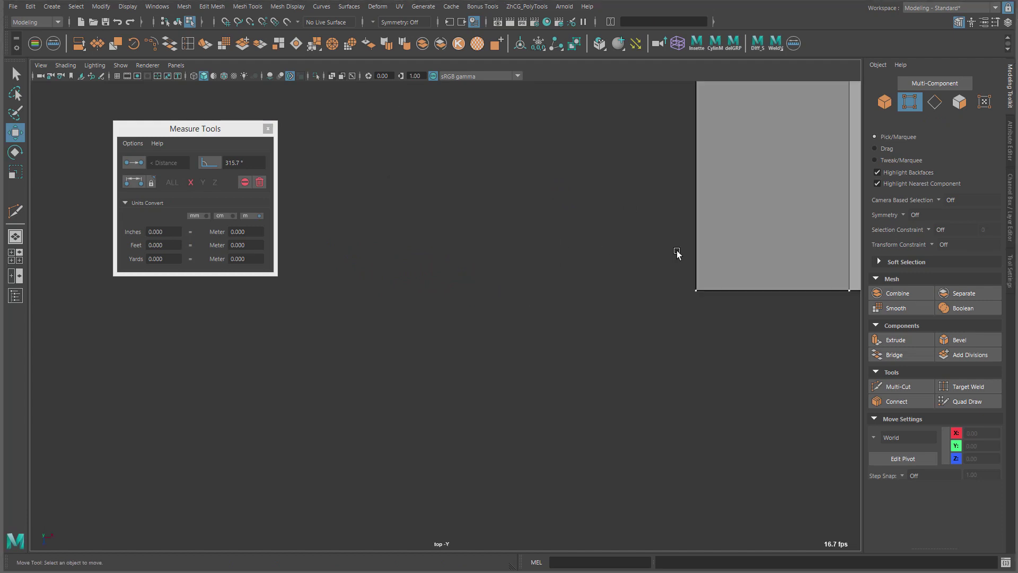
{"action": "scroll", "coordinate": [677, 253], "scroll_direction": "down", "scroll_amount": 8}
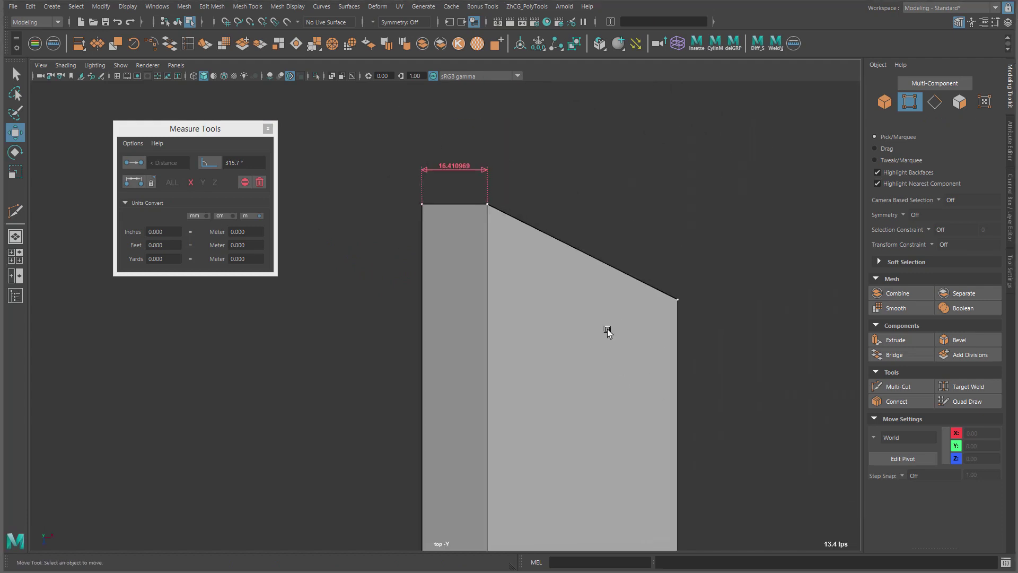
{"action": "middle_click_drag", "start_coordinate": [510, 255], "coordinate": [552, 260], "text": "alt"}
{"action": "right_click_drag", "start_coordinate": [612, 290], "coordinate": [484, 287], "text": "alt"}
{"action": "middle_click_drag", "start_coordinate": [486, 289], "coordinate": [492, 209], "text": "alt"}
{"action": "key", "text": "F10"}
{"action": "left_click", "coordinate": [472, 221]}
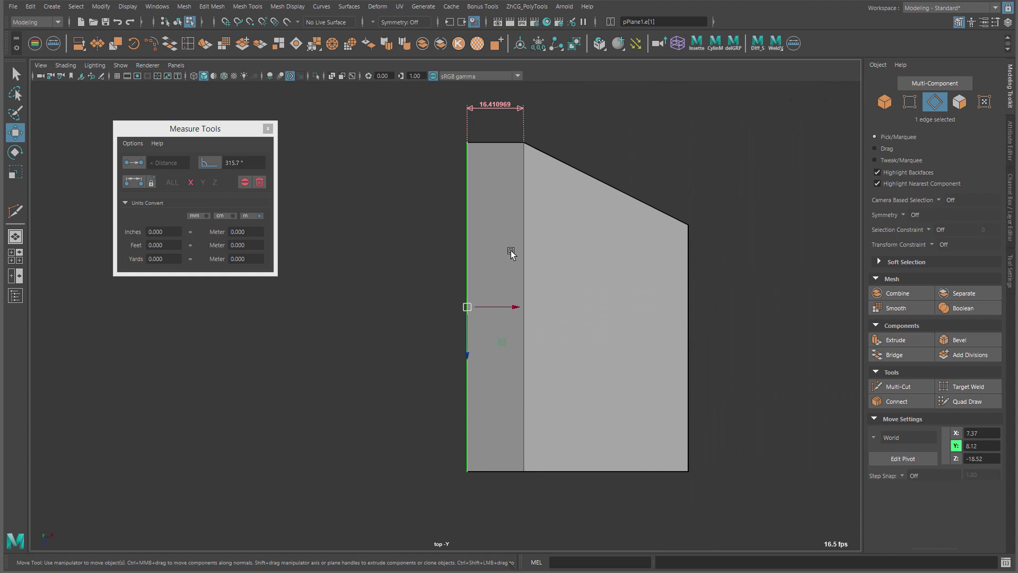
{"action": "left_click_drag", "start_coordinate": [502, 306], "coordinate": [460, 307]}
Return to the perspective view and raise the flat face along Y, to about Y 34.04.
{"action": "key", "text": "space"}
{"action": "left_click_drag", "start_coordinate": [509, 255], "coordinate": [510, 215]}
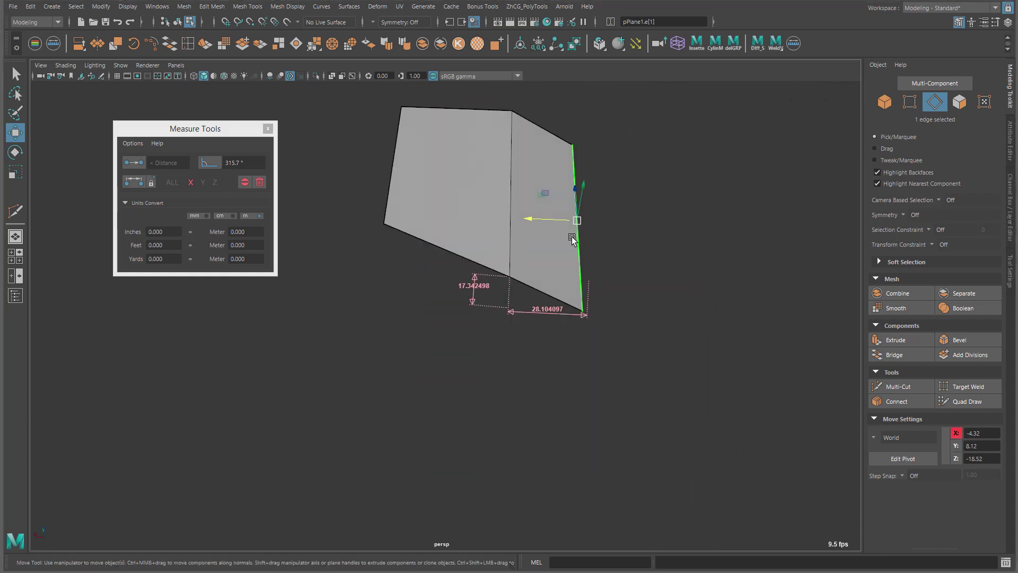
{"action": "mouse_move", "coordinate": [572, 237]}
{"action": "left_mouse_down", "text": "alt"}
{"action": "mouse_move", "coordinate": [536, 223]}
{"action": "mouse_move", "coordinate": [557, 207]}
{"action": "mouse_move", "coordinate": [518, 221]}
{"action": "mouse_move", "coordinate": [587, 222]}
{"action": "mouse_move", "coordinate": [557, 222]}
{"action": "left_mouse_up", "text": "alt"}
{"action": "left_click", "coordinate": [484, 186]}
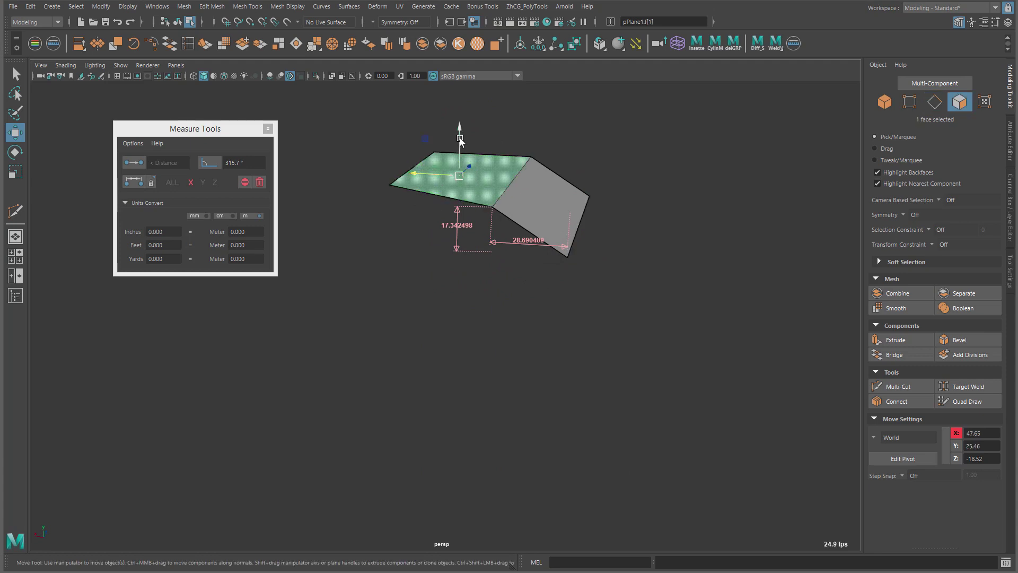
{"action": "mouse_move", "coordinate": [459, 139]}
{"action": "left_mouse_down"}
{"action": "mouse_move", "coordinate": [444, 100]}
{"action": "mouse_move", "coordinate": [443, 131]}
{"action": "left_mouse_up"}
Add a Z-only distance dimension from the flat half's near corner vertex to the fold's near vertex, keeping the X and Y dimensions.
{"action": "left_click_drag", "start_coordinate": [590, 168], "coordinate": [513, 200], "text": "alt"}
{"action": "right_click_drag", "start_coordinate": [512, 199], "coordinate": [461, 195]}
{"action": "left_click", "coordinate": [417, 162]}
{"action": "middle_click_drag", "start_coordinate": [463, 218], "coordinate": [553, 217], "text": "alt"}
{"action": "left_click", "coordinate": [530, 239]}
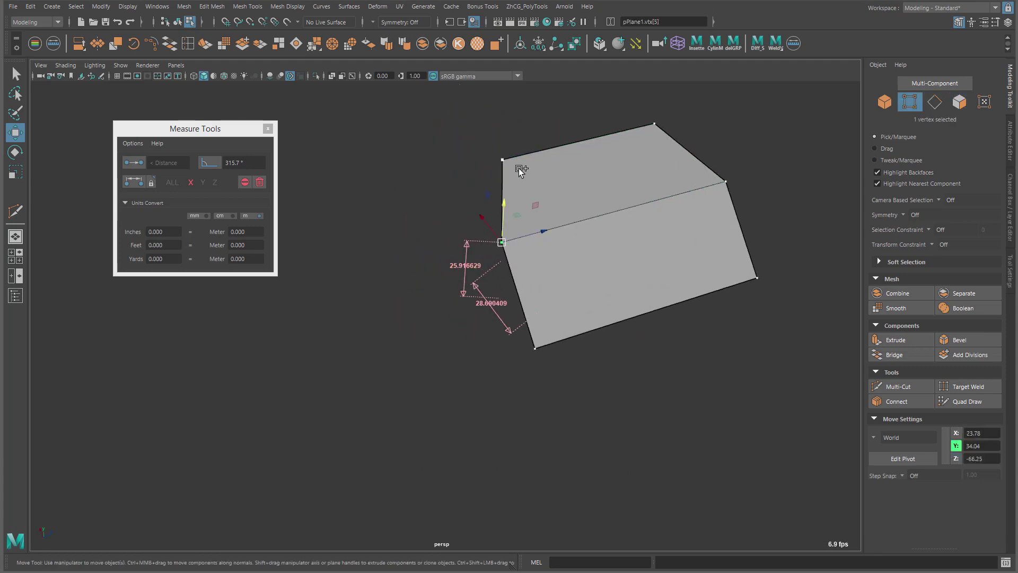
{"action": "left_click", "coordinate": [518, 168], "text": "shift"}
{"action": "left_click", "coordinate": [590, 151]}
{"action": "left_click", "coordinate": [524, 170]}
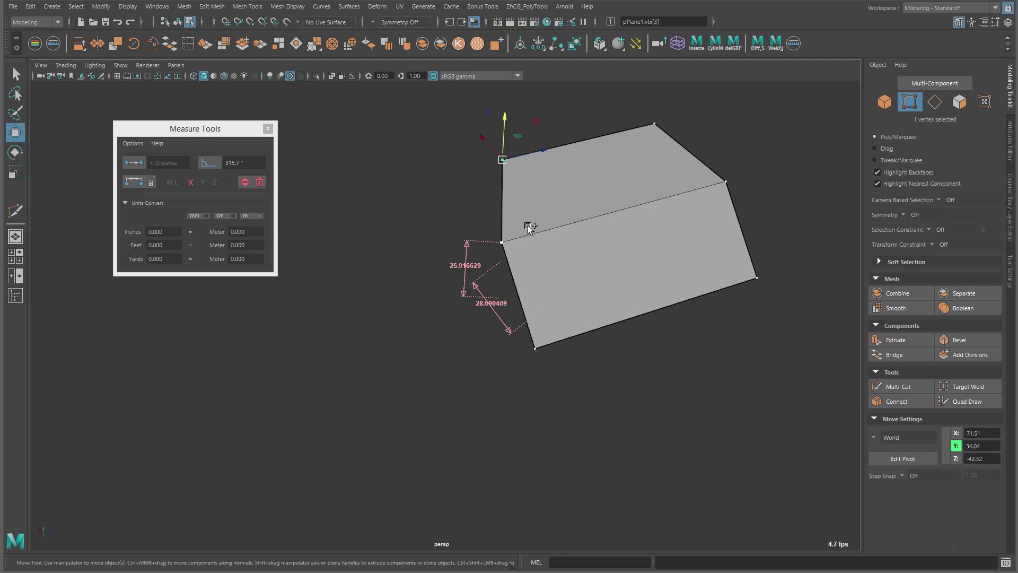
{"action": "left_click", "coordinate": [528, 226], "text": "shift"}
{"action": "left_click", "coordinate": [215, 182]}
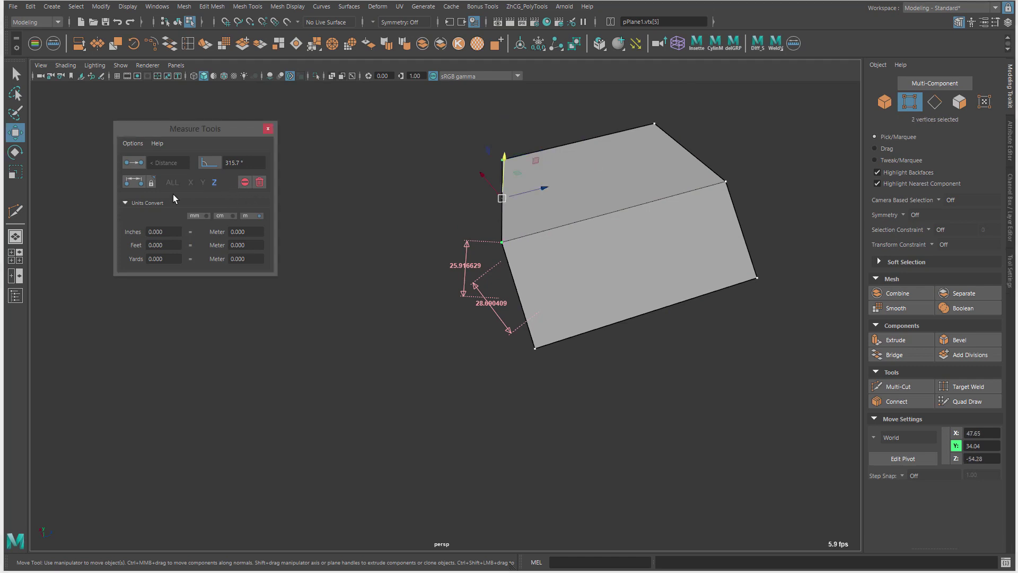
{"action": "left_click", "coordinate": [133, 183]}
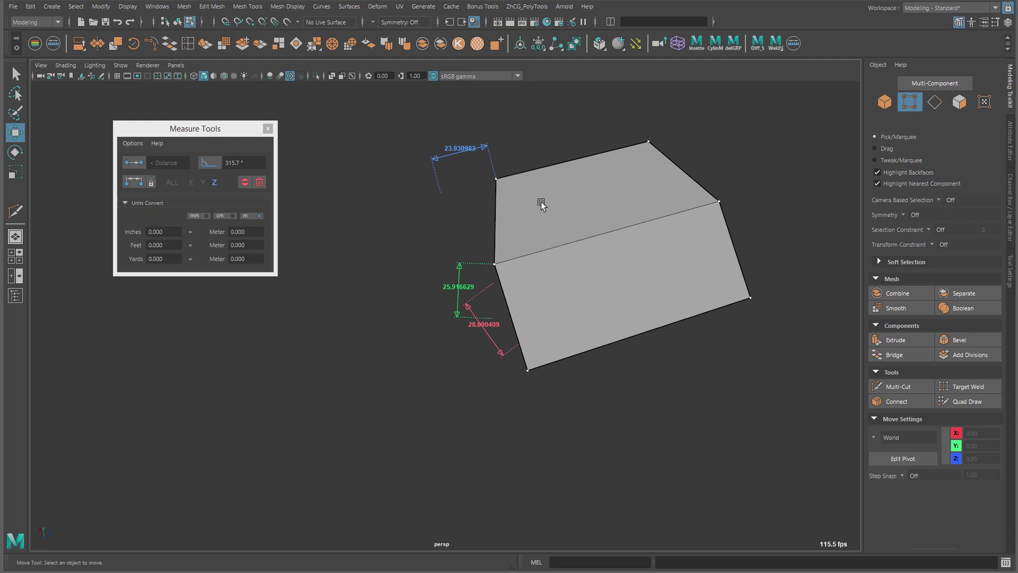
Move the flat half's near corner vertex inward along Z, to about 33.23 from the fold's near vertex.
{"action": "left_click", "coordinate": [528, 178]}
{"action": "left_click", "coordinate": [519, 187]}
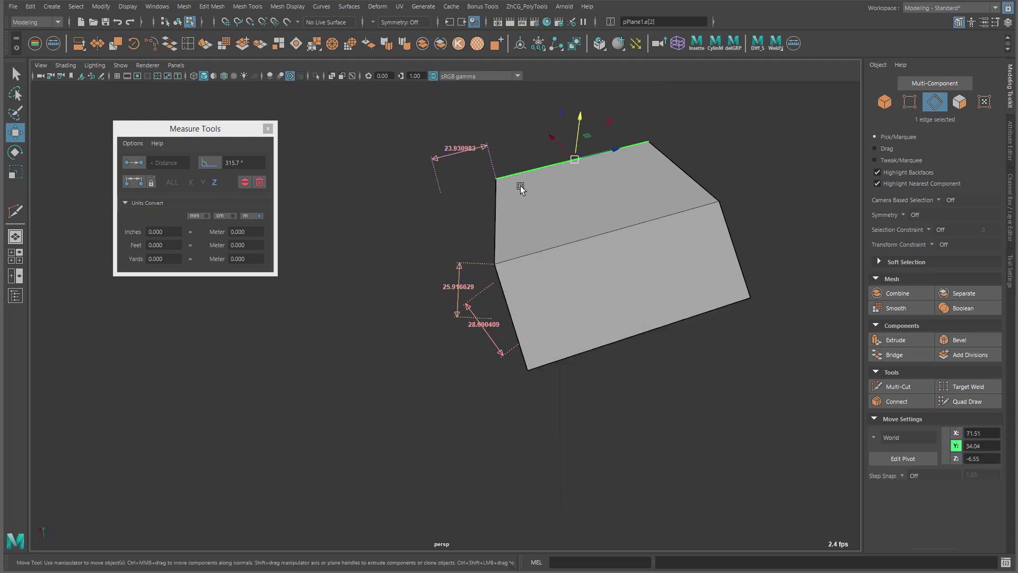
{"action": "key", "text": "F9"}
{"action": "left_click", "coordinate": [499, 180]}
{"action": "left_click_drag", "start_coordinate": [525, 181], "coordinate": [566, 245], "text": "alt"}
{"action": "left_click", "coordinate": [505, 213]}
{"action": "left_click_drag", "start_coordinate": [334, 232], "coordinate": [350, 252], "text": "alt"}
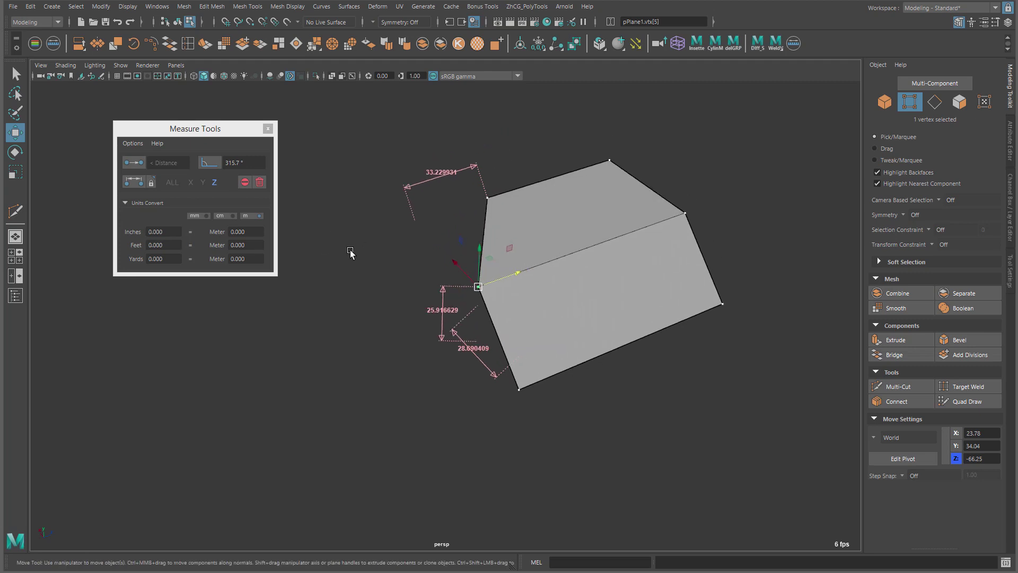
Switch to object selection and delete only the Z distance dimension.
{"action": "key", "text": "F8"}
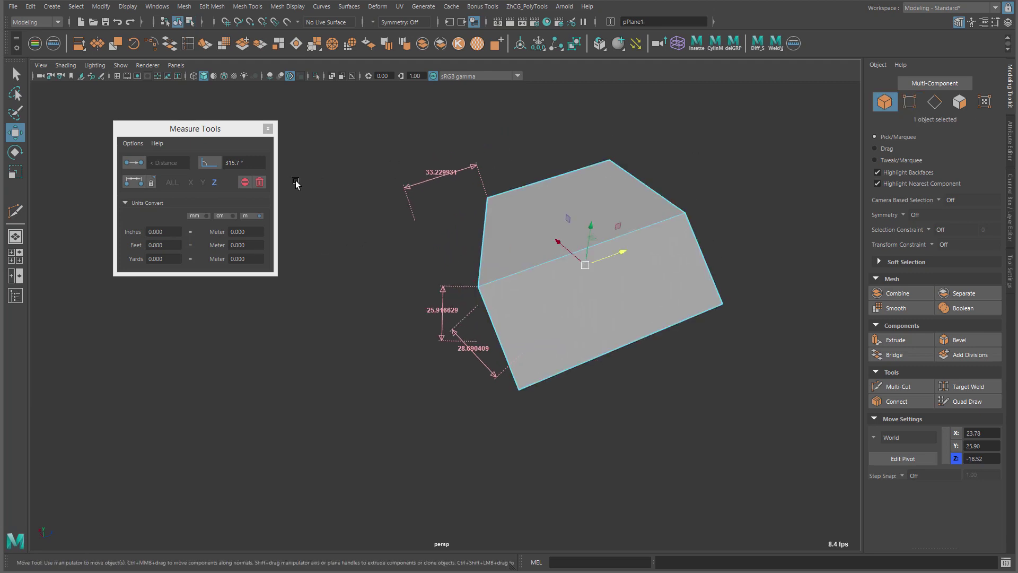
{"action": "left_click", "coordinate": [263, 183]}
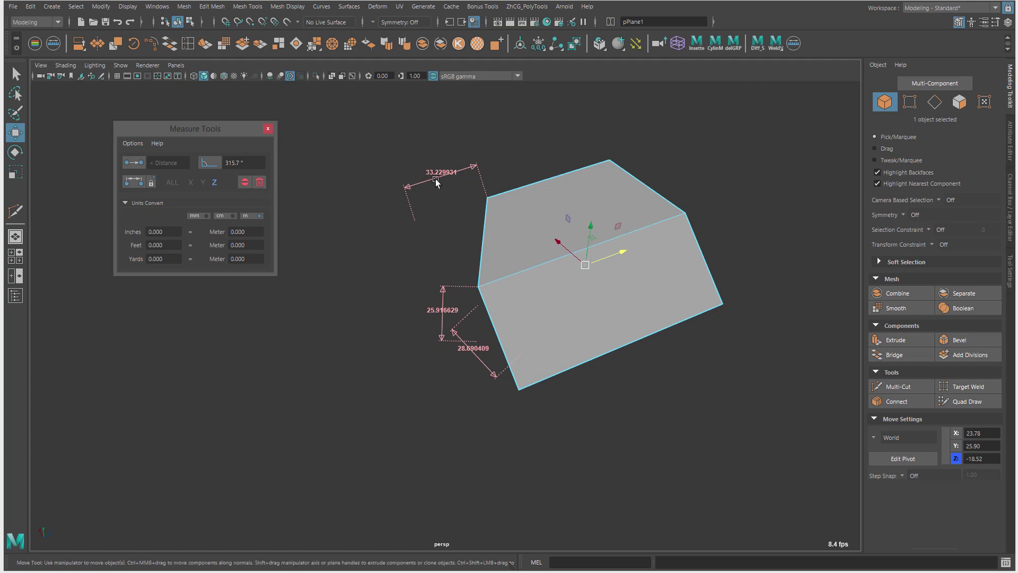
{"action": "left_click", "coordinate": [435, 179]}
{"action": "left_click", "coordinate": [249, 182]}
{"action": "left_click", "coordinate": [250, 183]}
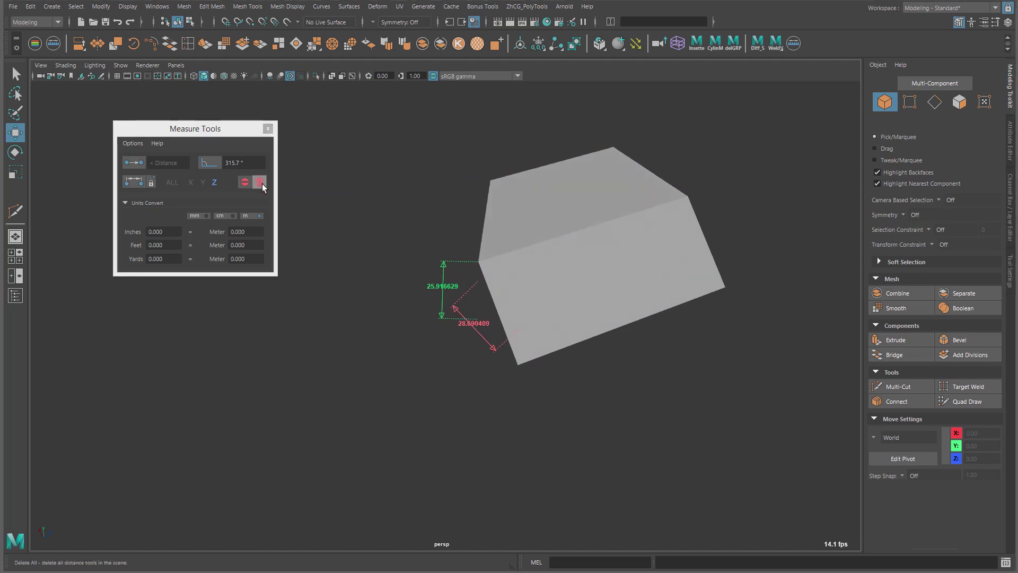
Delete all remaining distance dimensions and the folded plane to empty the scene.
{"action": "left_click", "coordinate": [260, 182]}
{"action": "left_click_drag", "start_coordinate": [432, 205], "coordinate": [414, 190], "text": "alt"}
{"action": "left_click_drag", "start_coordinate": [414, 190], "coordinate": [637, 285]}
{"action": "key", "text": "Delete"}
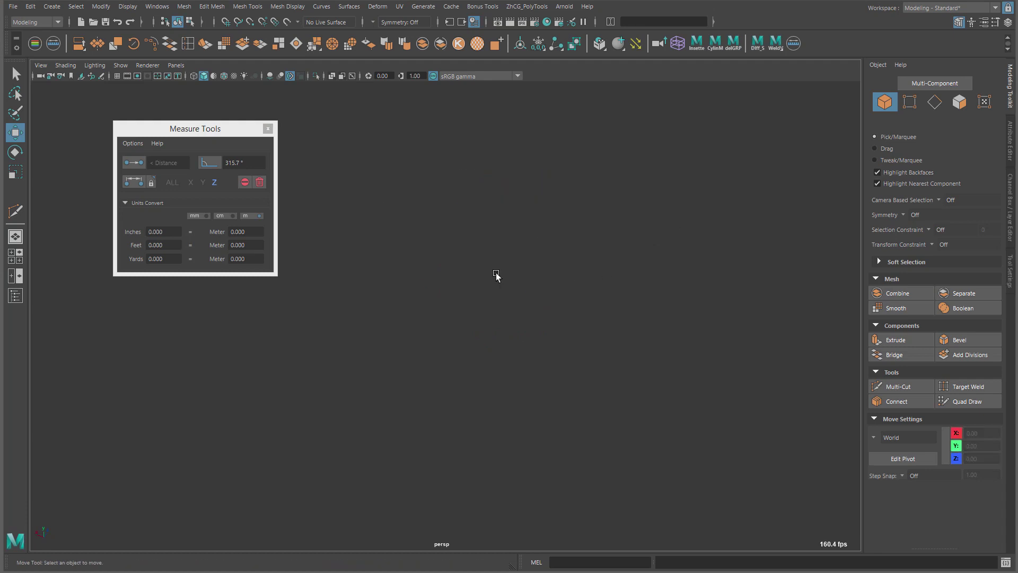
Create a polygon cube in the empty scene, show the grid and scale the cube.
{"action": "right_click_drag", "start_coordinate": [496, 273], "coordinate": [491, 303], "text": "shift"}
{"action": "left_click", "coordinate": [480, 328]}
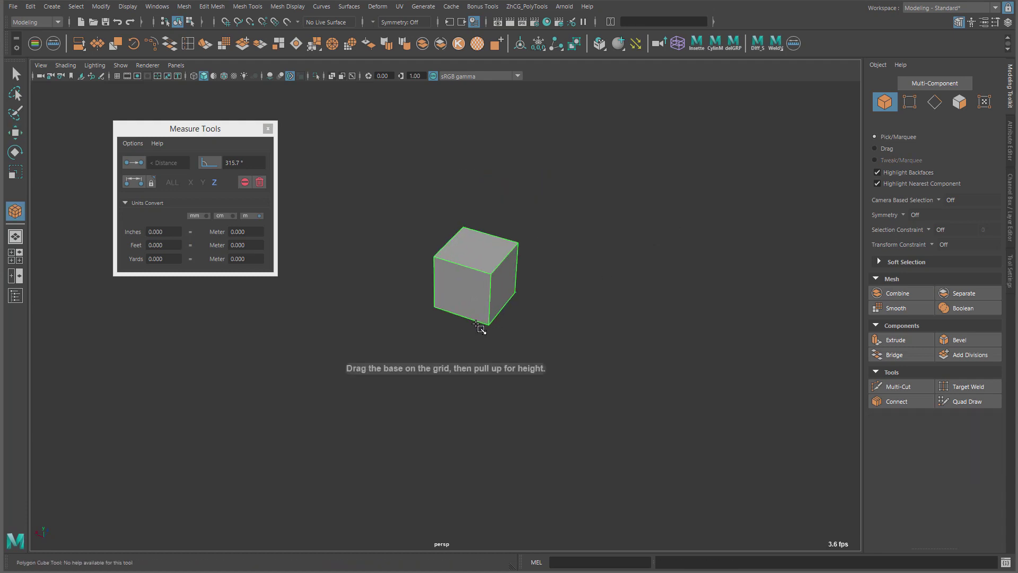
{"action": "left_click", "coordinate": [117, 76]}
{"action": "mouse_move", "coordinate": [465, 212]}
{"action": "left_mouse_down", "text": "alt"}
{"action": "mouse_move", "coordinate": [511, 225]}
{"action": "mouse_move", "coordinate": [471, 229]}
{"action": "left_mouse_up", "text": "alt"}
{"action": "key", "text": "r"}
{"action": "mouse_move", "coordinate": [441, 281]}
{"action": "left_mouse_down"}
{"action": "mouse_move", "coordinate": [428, 287]}
{"action": "mouse_move", "coordinate": [545, 244]}
{"action": "mouse_move", "coordinate": [540, 227]}
{"action": "left_mouse_up"}
Duplicate the cube and place the copy apart from the original, at about X 5.83, Y 19.18, Z 12.85.
{"action": "key", "text": "ctrl+d"}
{"action": "key", "text": "w"}
{"action": "right_click_drag", "start_coordinate": [433, 227], "coordinate": [496, 233], "text": "alt"}
{"action": "mouse_move", "coordinate": [496, 233]}
{"action": "left_mouse_down", "text": "alt"}
{"action": "mouse_move", "coordinate": [546, 253]}
{"action": "mouse_move", "coordinate": [555, 271]}
{"action": "left_mouse_up", "text": "alt"}
{"action": "key", "text": "alt+5"}
{"action": "middle_click_drag", "start_coordinate": [542, 243], "coordinate": [496, 277], "text": "alt"}
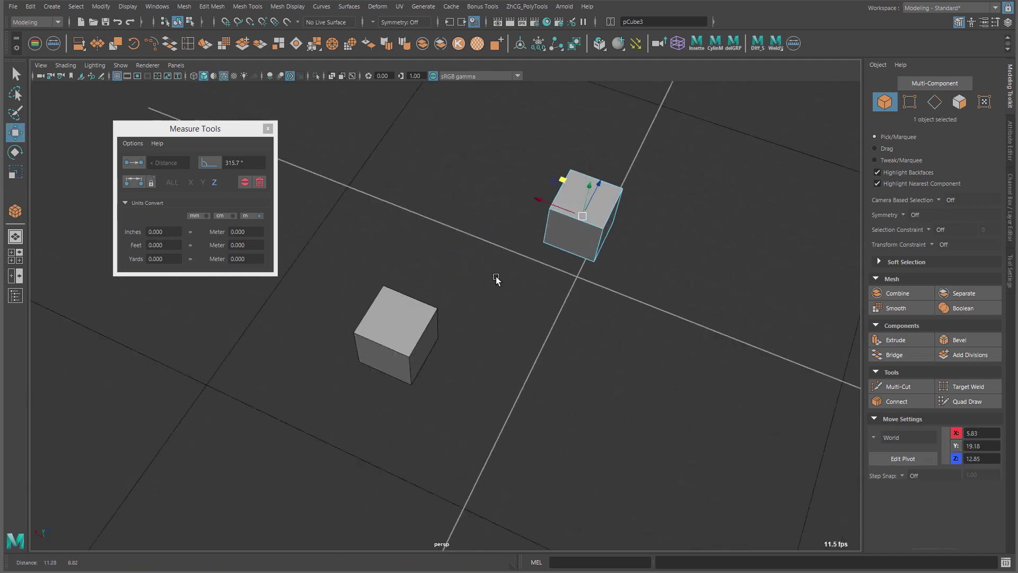
Select both cubes together, hide the grid and check their placement in the top view.
{"action": "left_click_drag", "start_coordinate": [496, 277], "coordinate": [500, 275], "text": "alt"}
{"action": "left_click", "coordinate": [409, 348]}
{"action": "middle_click_drag", "start_coordinate": [575, 402], "coordinate": [574, 370], "text": "alt"}
{"action": "left_click", "coordinate": [582, 196]}
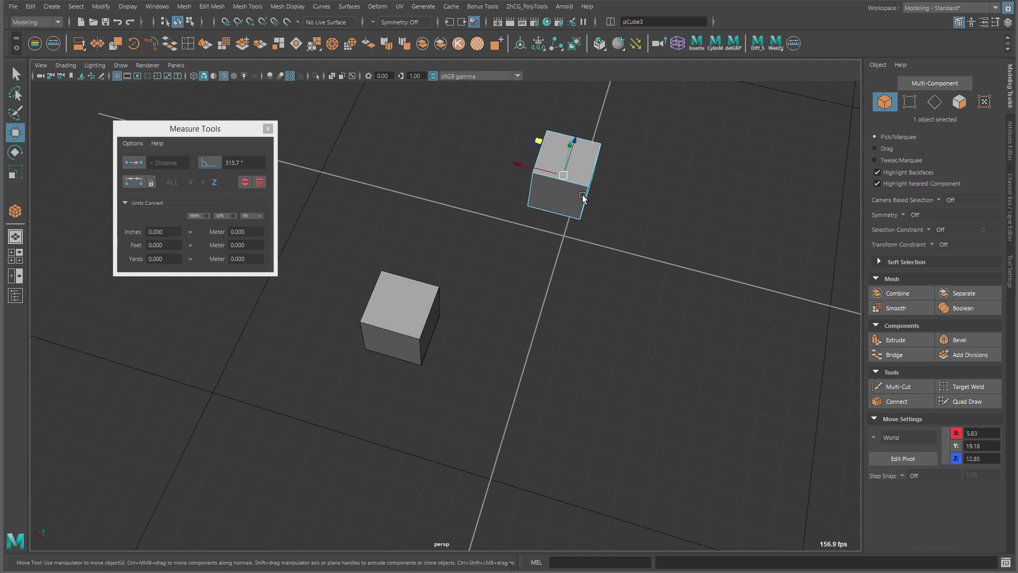
{"action": "left_click_drag", "start_coordinate": [546, 229], "coordinate": [473, 216], "text": "alt"}
{"action": "left_click", "coordinate": [390, 270], "text": "shift"}
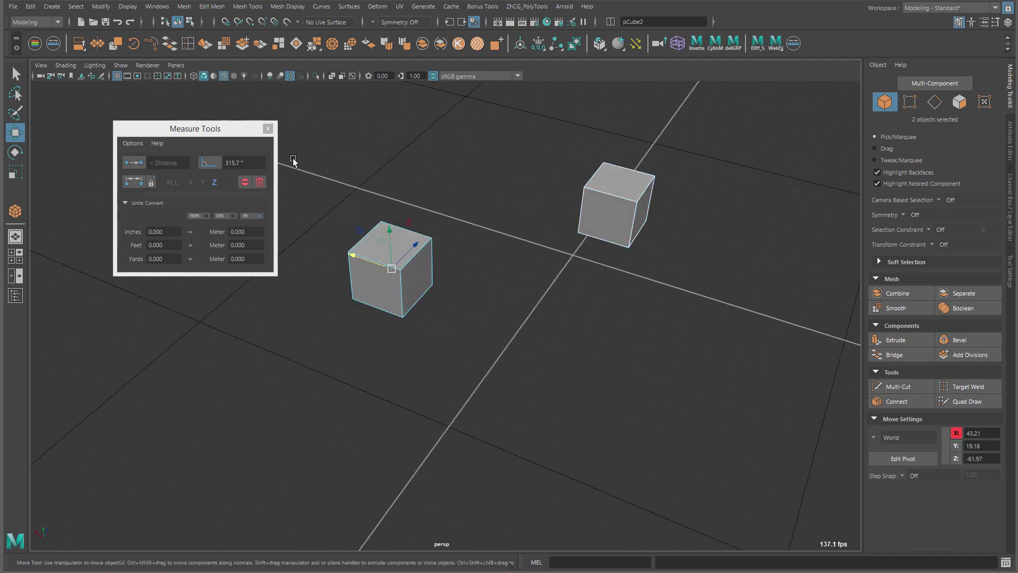
{"action": "left_click", "coordinate": [118, 76]}
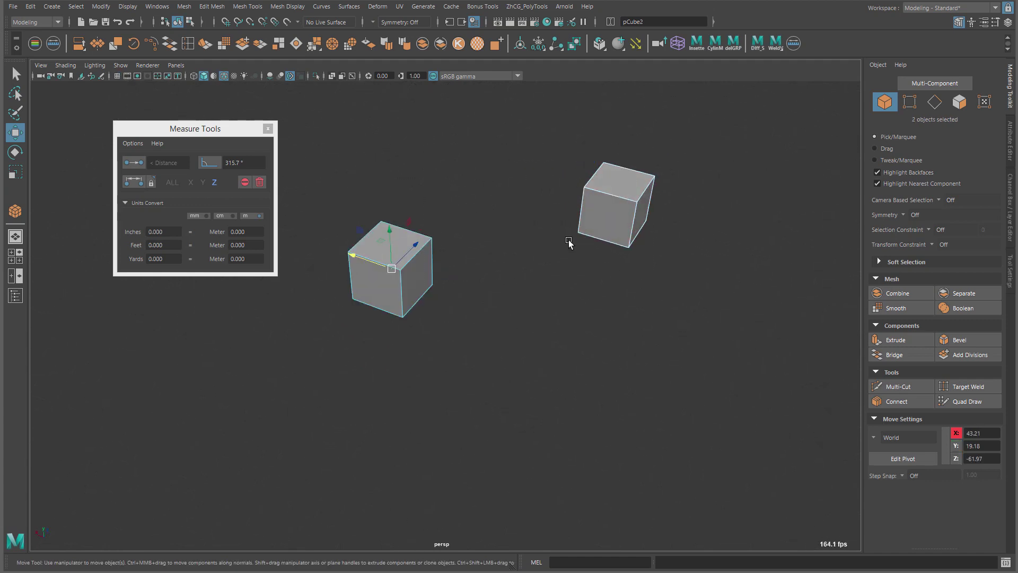
{"action": "left_click_drag", "start_coordinate": [568, 244], "coordinate": [478, 223], "text": "alt"}
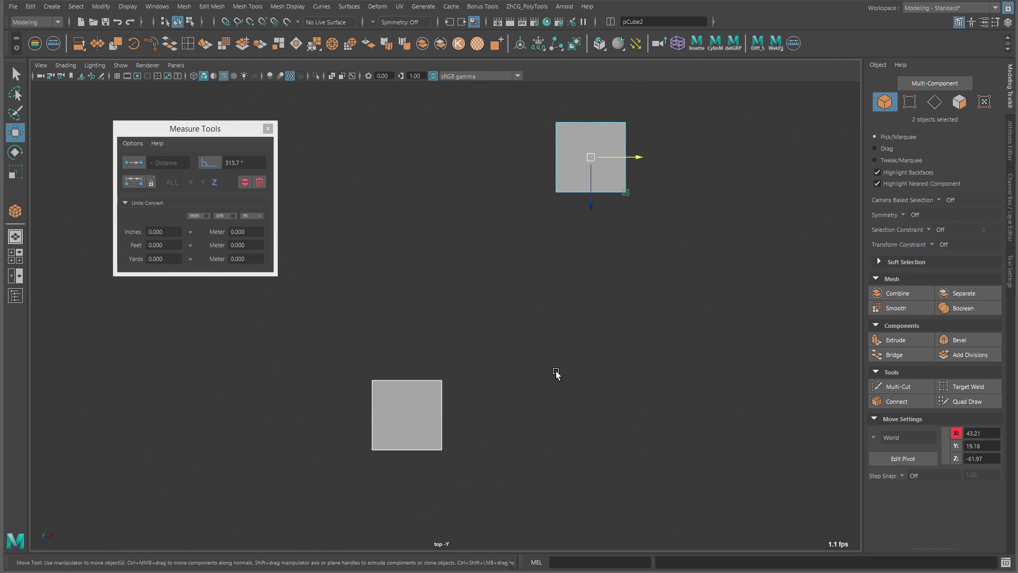
{"action": "left_click_drag", "start_coordinate": [561, 278], "coordinate": [535, 233]}
Add an X-only distance dimension between the facing top corner vertices of the two cubes.
{"action": "key", "text": "F9"}
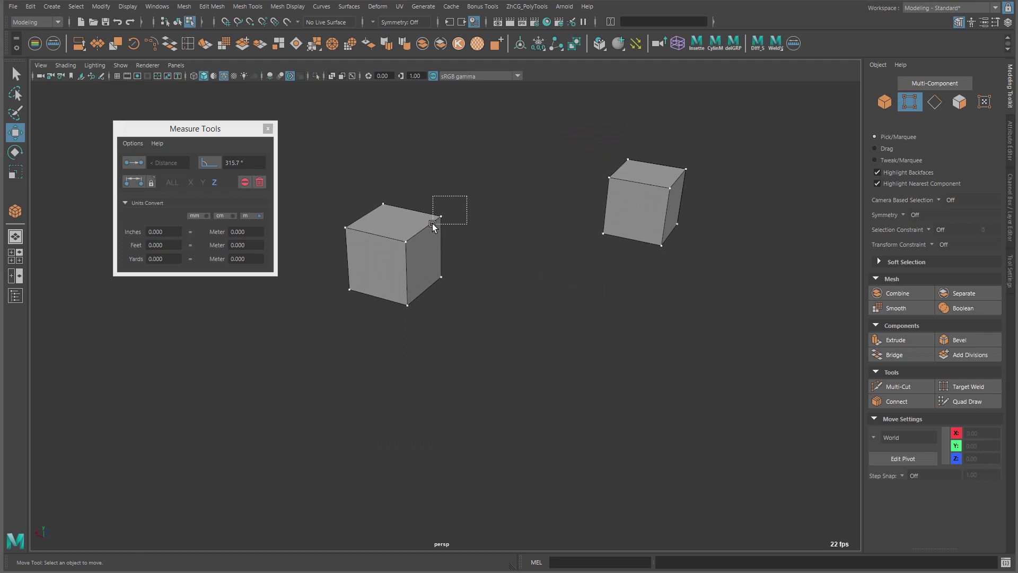
{"action": "left_click_drag", "start_coordinate": [431, 223], "coordinate": [615, 182]}
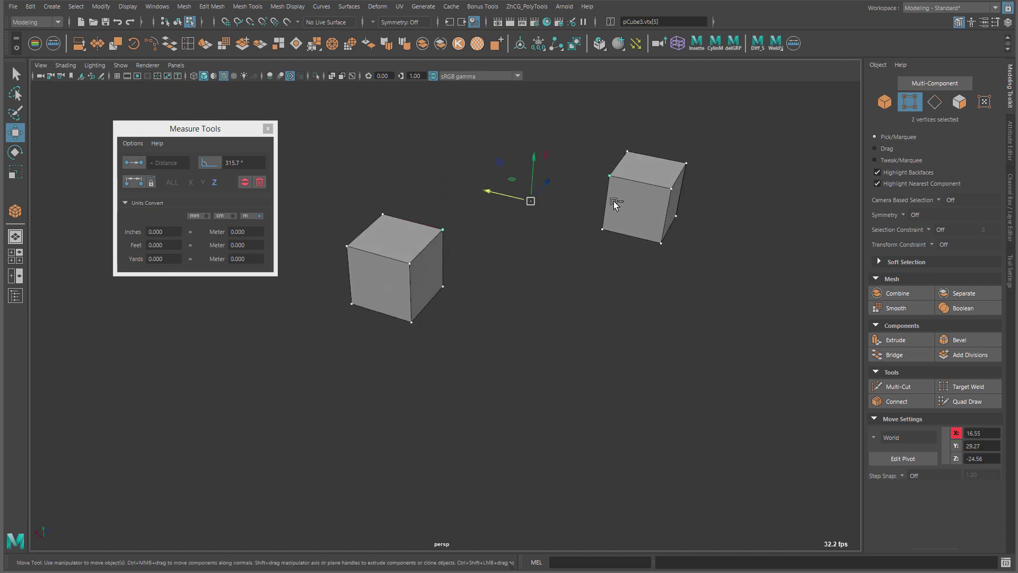
{"action": "left_click", "coordinate": [189, 184]}
{"action": "left_click_drag", "start_coordinate": [533, 294], "coordinate": [530, 291], "text": "alt"}
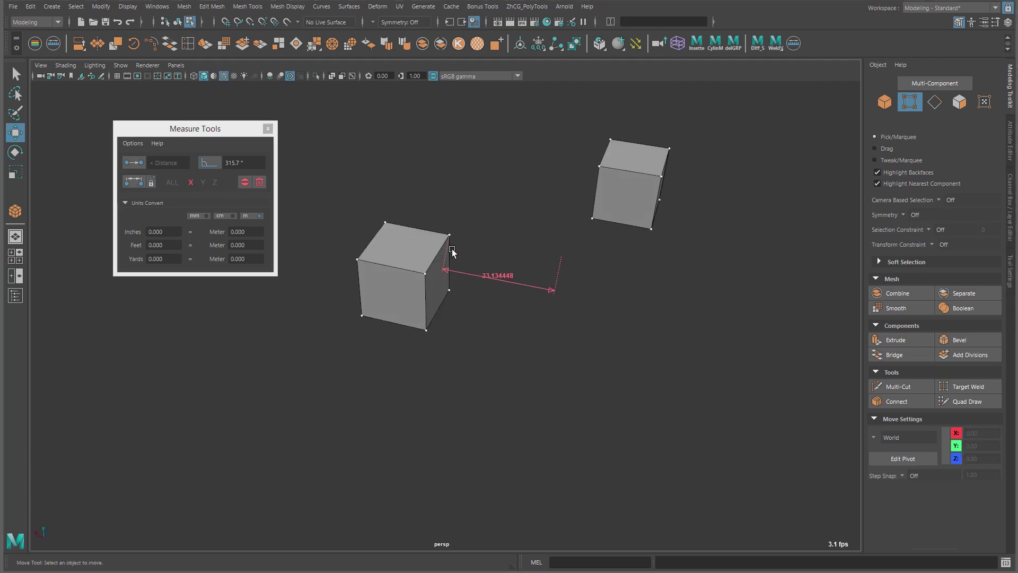
Switch to object selection and move the original cube along X to about 49.64.
{"action": "right_click", "coordinate": [403, 247]}
{"action": "left_click", "coordinate": [402, 308]}
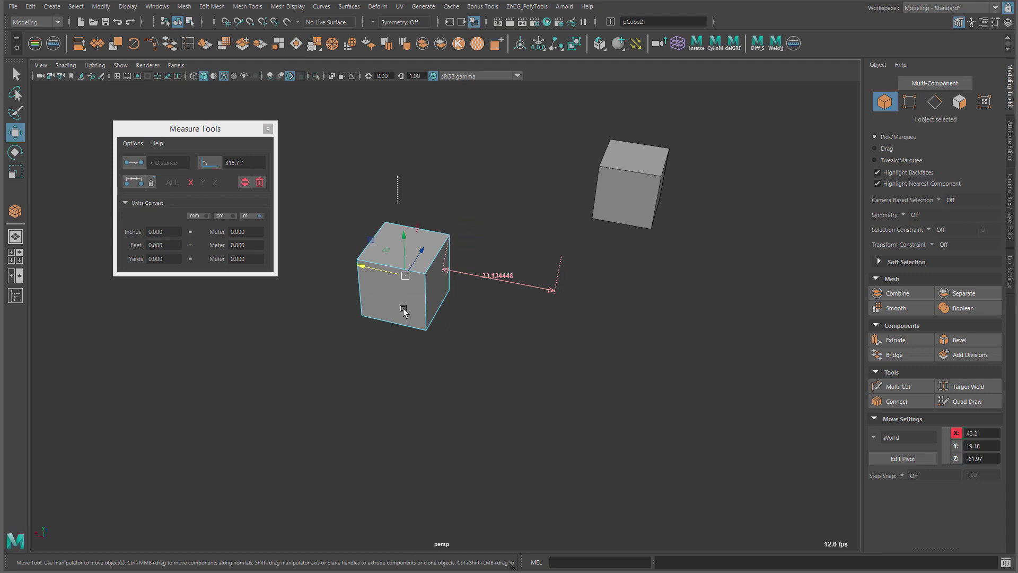
{"action": "left_click_drag", "start_coordinate": [376, 289], "coordinate": [355, 286]}
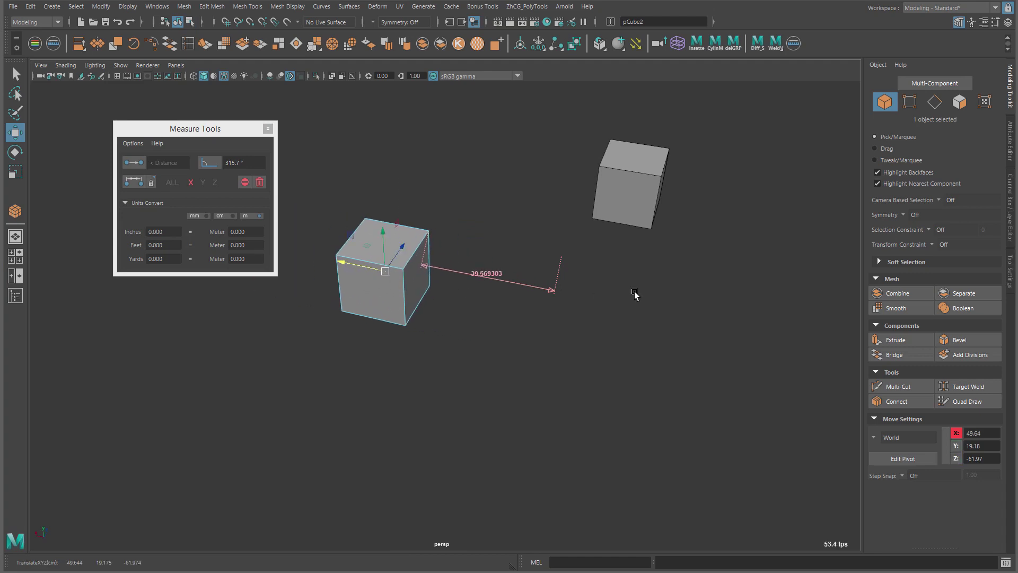
{"action": "left_click", "coordinate": [625, 269]}
Move the original cube in the top view to about X 42.11 and Z -24.13, and return to perspective.
{"action": "left_click_drag", "start_coordinate": [625, 269], "coordinate": [644, 320], "text": "alt"}
{"action": "key", "text": "space"}
{"action": "left_click_drag", "start_coordinate": [560, 285], "coordinate": [509, 279]}
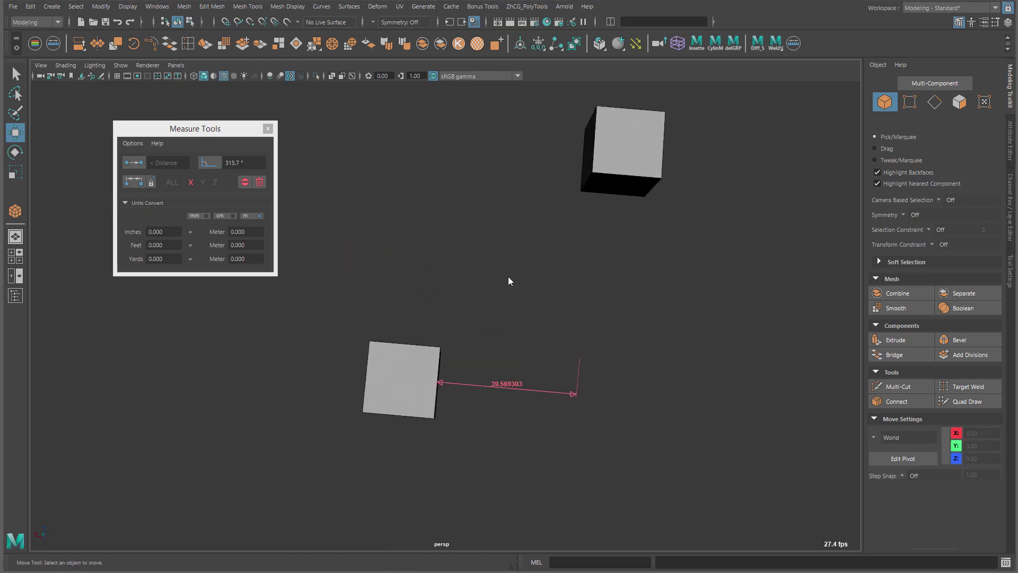
{"action": "left_click", "coordinate": [610, 154]}
{"action": "middle_click_drag", "start_coordinate": [646, 189], "coordinate": [582, 320]}
{"action": "left_click_drag", "start_coordinate": [582, 320], "coordinate": [621, 323]}
{"action": "key", "text": "space"}
{"action": "left_click_drag", "start_coordinate": [625, 245], "coordinate": [615, 155]}
{"action": "left_click_drag", "start_coordinate": [643, 215], "coordinate": [616, 196], "text": "alt"}
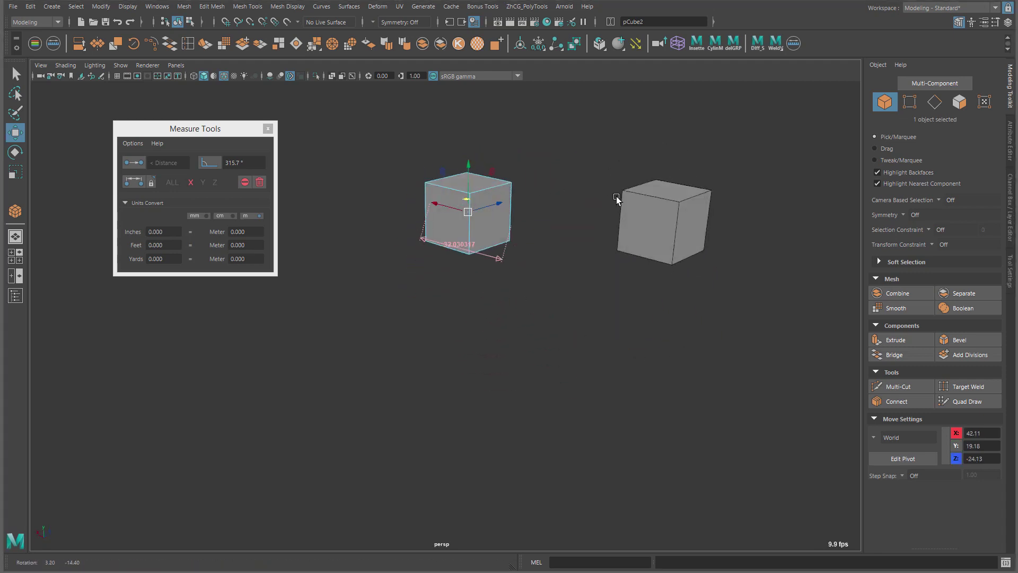
Lower the duplicate cube about 20 units along Y and add a Y-only distance dimension between the cubes' facing top vertices.
{"action": "left_click", "coordinate": [663, 207]}
{"action": "middle_click_drag", "start_coordinate": [663, 207], "coordinate": [604, 227]}
{"action": "key", "text": "F9"}
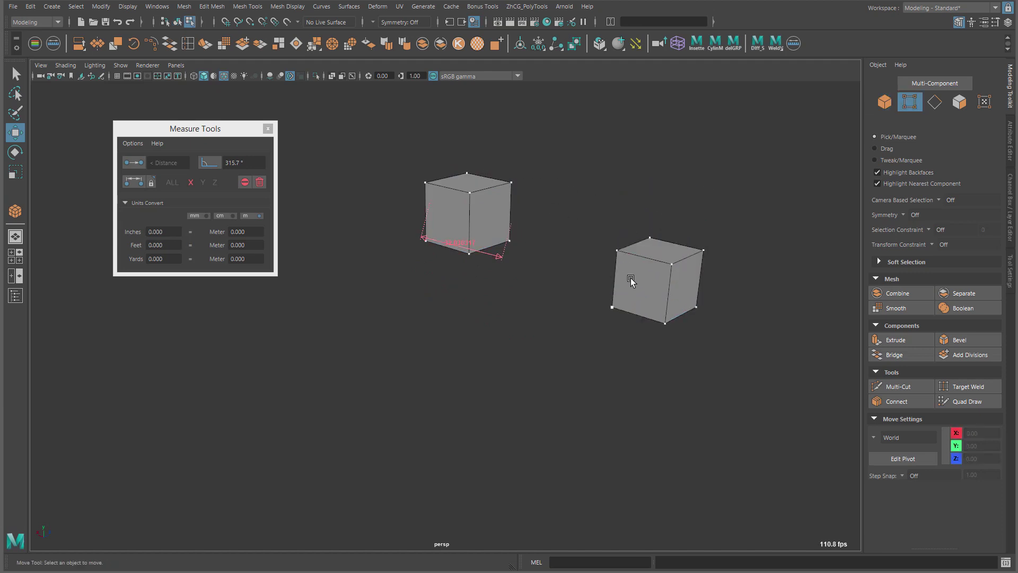
{"action": "left_click", "coordinate": [613, 239]}
{"action": "left_click_drag", "start_coordinate": [532, 207], "coordinate": [530, 206], "text": "shift"}
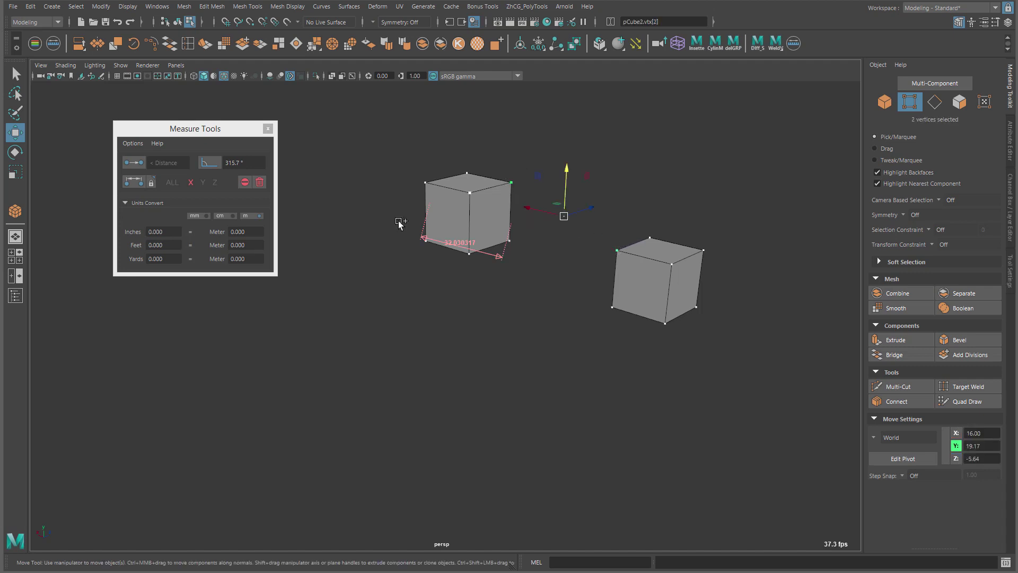
{"action": "left_click", "coordinate": [204, 185]}
{"action": "left_click", "coordinate": [141, 181]}
{"action": "left_click_drag", "start_coordinate": [609, 261], "coordinate": [559, 252], "text": "alt"}
Move the original cube farther away, to distances of about 35.51 in X and 26.31 in Y.
{"action": "left_click", "coordinate": [499, 228]}
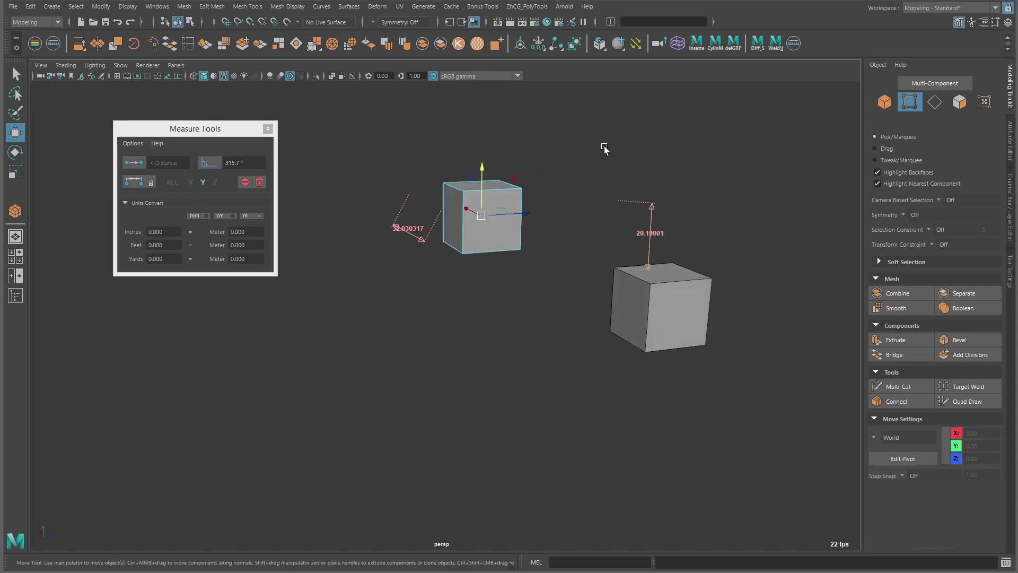
{"action": "key", "text": "F8"}
{"action": "left_click", "coordinate": [513, 249]}
{"action": "left_click_drag", "start_coordinate": [511, 227], "coordinate": [415, 199], "text": "alt"}
{"action": "left_click_drag", "start_coordinate": [482, 210], "coordinate": [513, 250], "text": "alt"}
{"action": "left_click_drag", "start_coordinate": [393, 235], "coordinate": [445, 214]}
{"action": "left_click_drag", "start_coordinate": [518, 273], "coordinate": [492, 267], "text": "alt"}
Add a Z-only distance dimension between the facing bottom corner vertices of the two cubes.
{"action": "key", "text": "F9"}
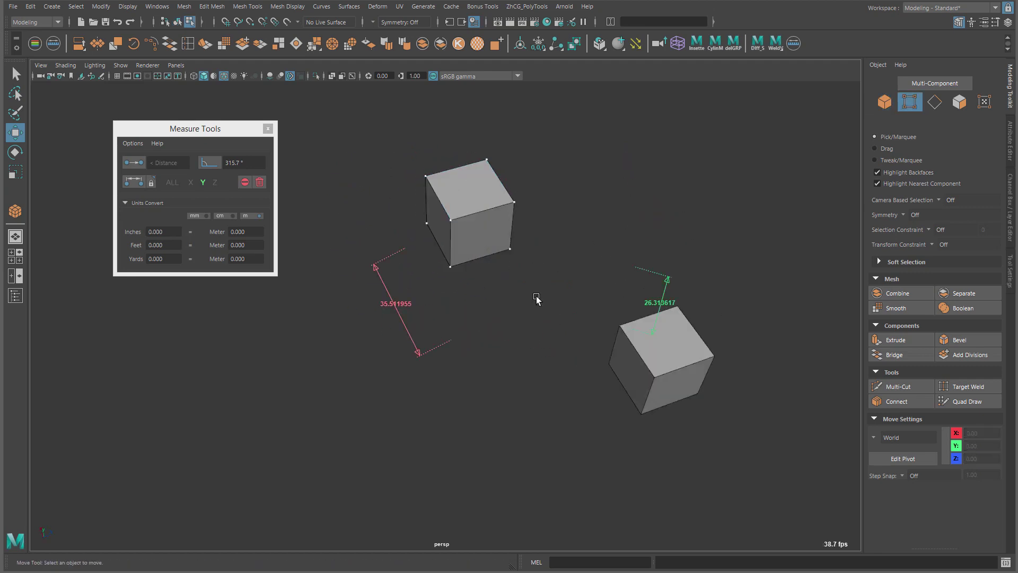
{"action": "left_click", "coordinate": [606, 363]}
{"action": "left_click", "coordinate": [509, 248], "text": "shift"}
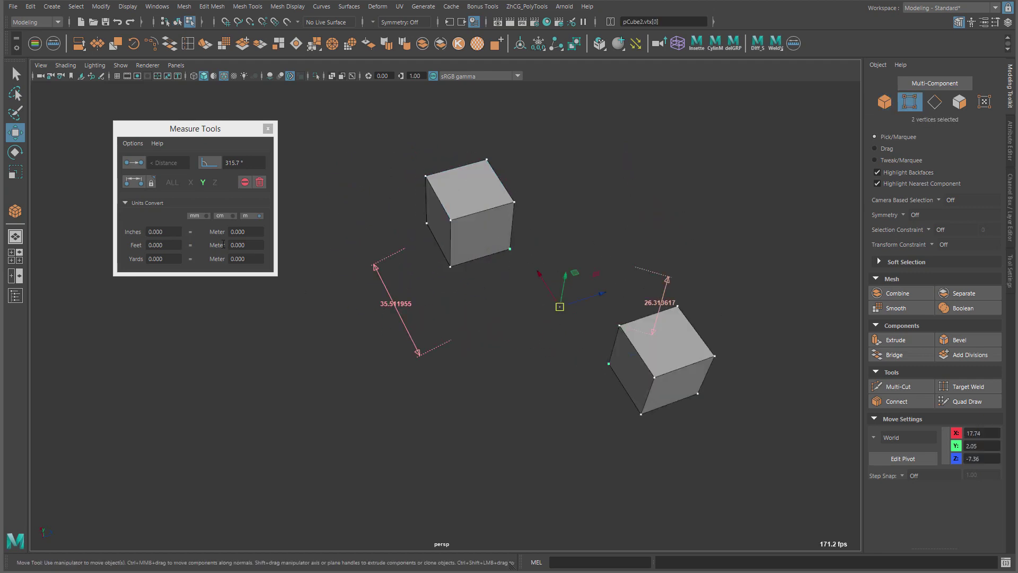
{"action": "left_click", "coordinate": [215, 183]}
{"action": "left_click_drag", "start_coordinate": [472, 291], "coordinate": [428, 273], "text": "alt"}
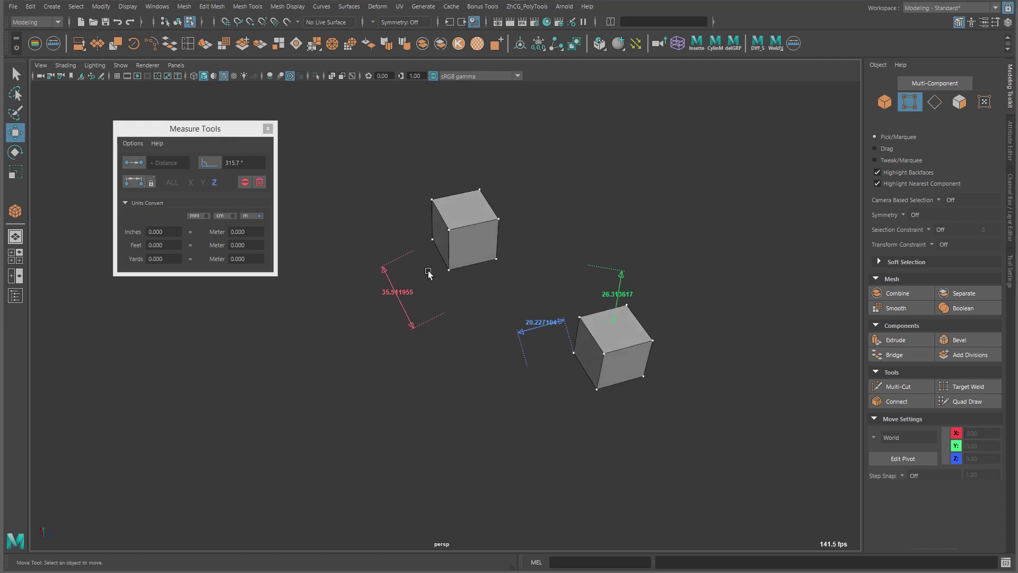
Move the original cube in the top view to about X 40.66 and Z -28.95, return to perspective and deselect it.
{"action": "right_click_drag", "start_coordinate": [457, 232], "coordinate": [582, 178]}
{"action": "left_click", "coordinate": [581, 178]}
{"action": "key", "text": "space"}
{"action": "left_click_drag", "start_coordinate": [511, 231], "coordinate": [463, 230]}
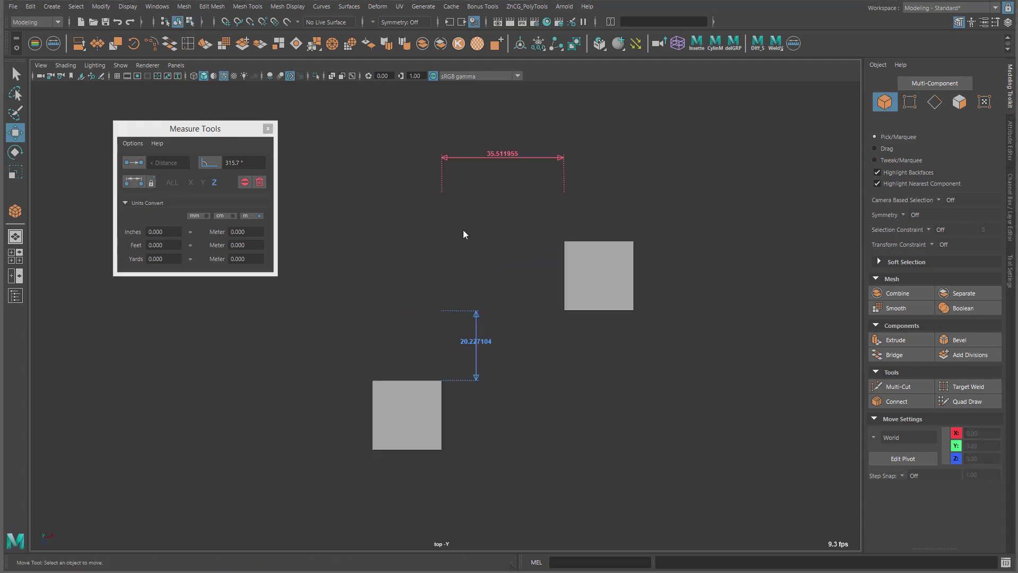
{"action": "left_click", "coordinate": [565, 273]}
{"action": "mouse_move", "coordinate": [634, 310]}
{"action": "middle_mouse_down"}
{"action": "mouse_move", "coordinate": [693, 322]}
{"action": "mouse_move", "coordinate": [587, 291]}
{"action": "mouse_move", "coordinate": [584, 371]}
{"action": "mouse_move", "coordinate": [590, 263]}
{"action": "mouse_move", "coordinate": [661, 291]}
{"action": "mouse_move", "coordinate": [619, 305]}
{"action": "middle_mouse_up"}
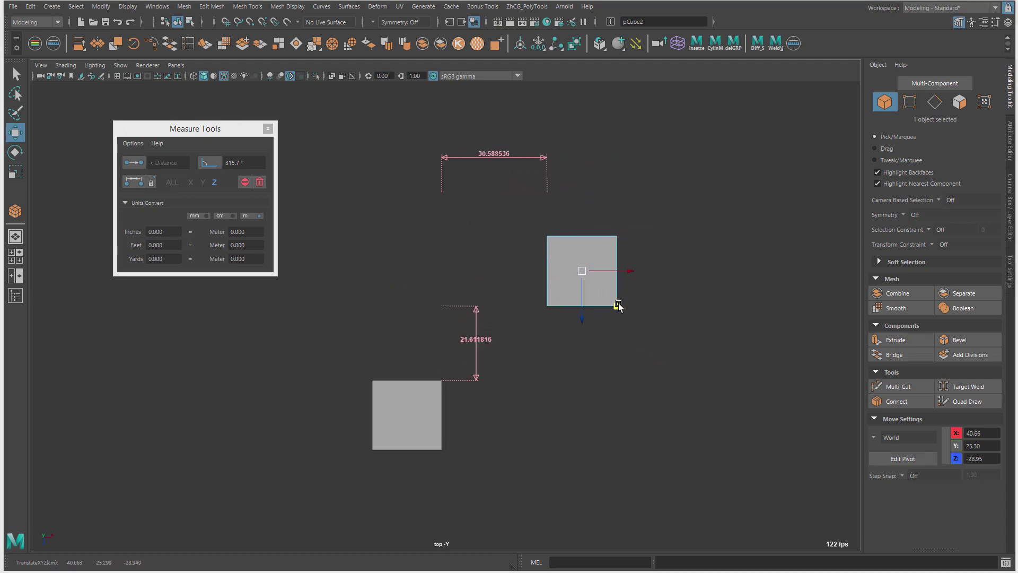
{"action": "key", "text": "space"}
{"action": "left_click_drag", "start_coordinate": [619, 288], "coordinate": [621, 251]}
{"action": "mouse_move", "coordinate": [694, 235]}
{"action": "left_mouse_down", "text": "alt"}
{"action": "mouse_move", "coordinate": [675, 220]}
{"action": "mouse_move", "coordinate": [687, 239]}
{"action": "left_mouse_up", "text": "alt"}
{"action": "left_click", "coordinate": [675, 196]}
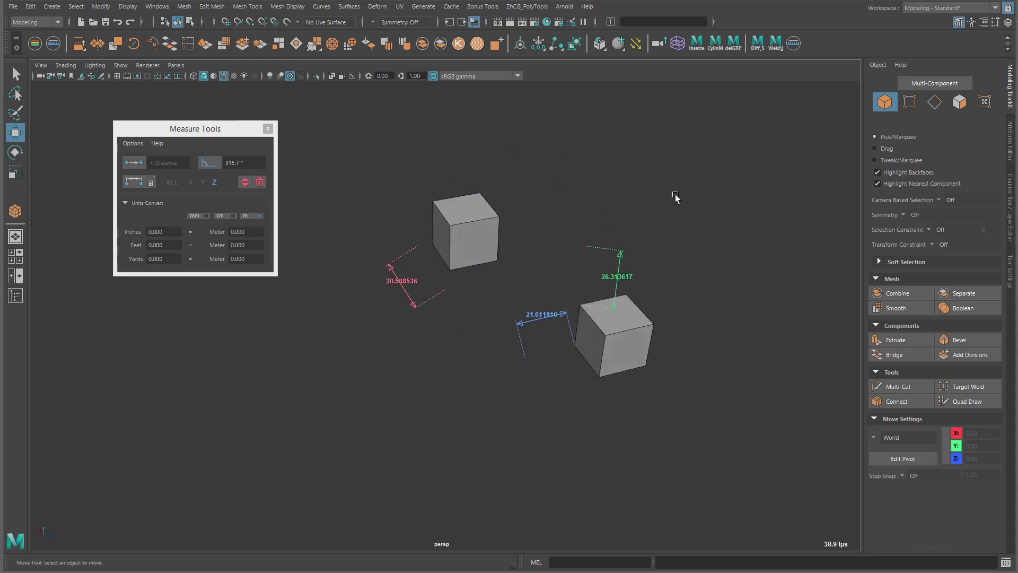
Delete all distance dimensions at once, keeping the two cubes.
{"action": "middle_click_drag", "start_coordinate": [671, 184], "coordinate": [672, 182], "text": "alt"}
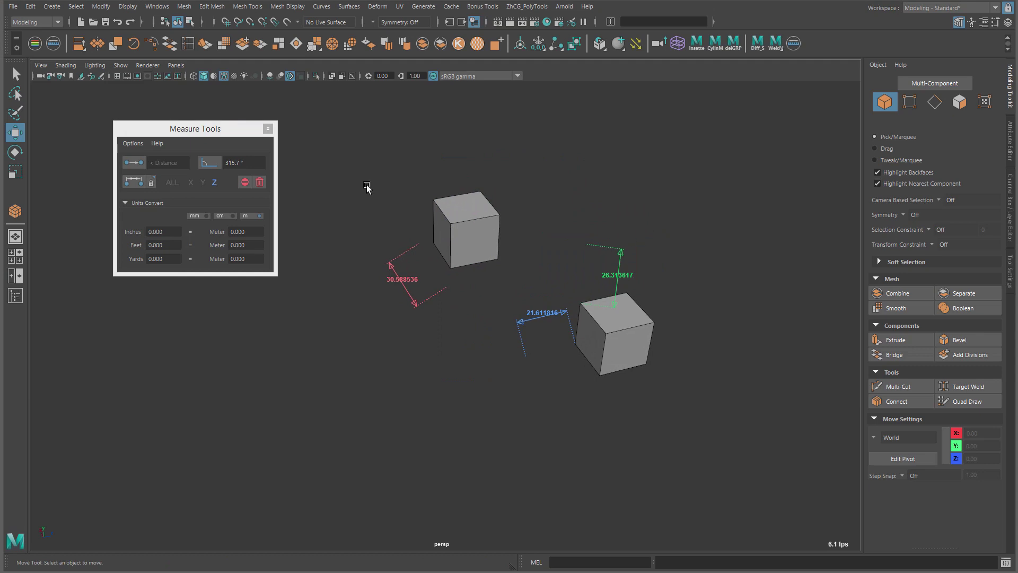
{"action": "left_click", "coordinate": [259, 182]}
{"action": "mouse_move", "coordinate": [509, 202]}
{"action": "left_mouse_down", "text": "alt"}
{"action": "mouse_move", "coordinate": [621, 212]}
{"action": "mouse_move", "coordinate": [597, 219]}
{"action": "left_mouse_up", "text": "alt"}
{"action": "middle_click_drag", "start_coordinate": [598, 218], "coordinate": [597, 220], "text": "alt"}
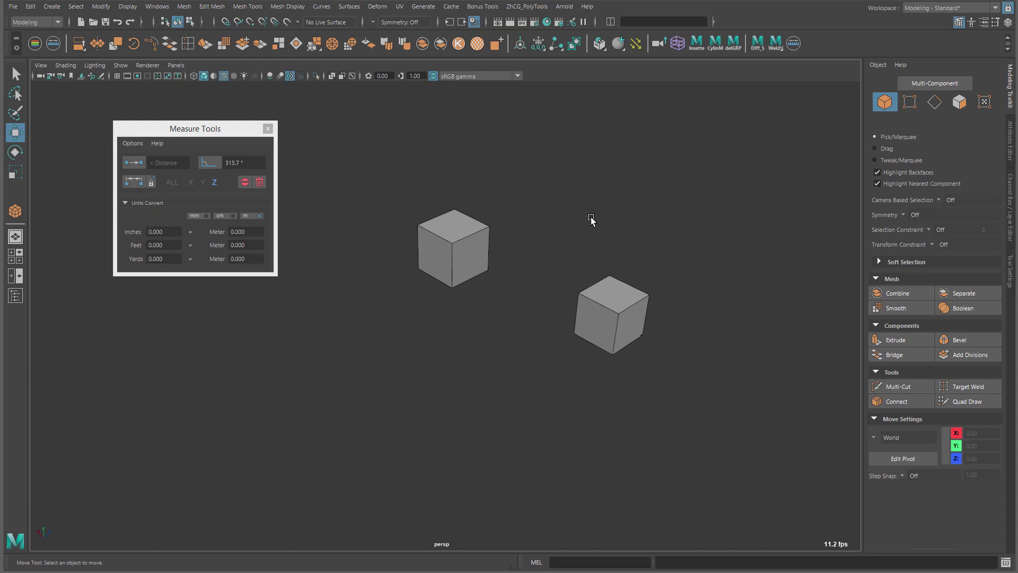
{"action": "left_click_drag", "start_coordinate": [493, 194], "coordinate": [499, 190], "text": "alt"}
{"action": "middle_click_drag", "start_coordinate": [499, 191], "coordinate": [477, 219], "text": "alt"}
{"action": "scroll", "coordinate": [445, 216], "scroll_direction": "up", "scroll_amount": 1}
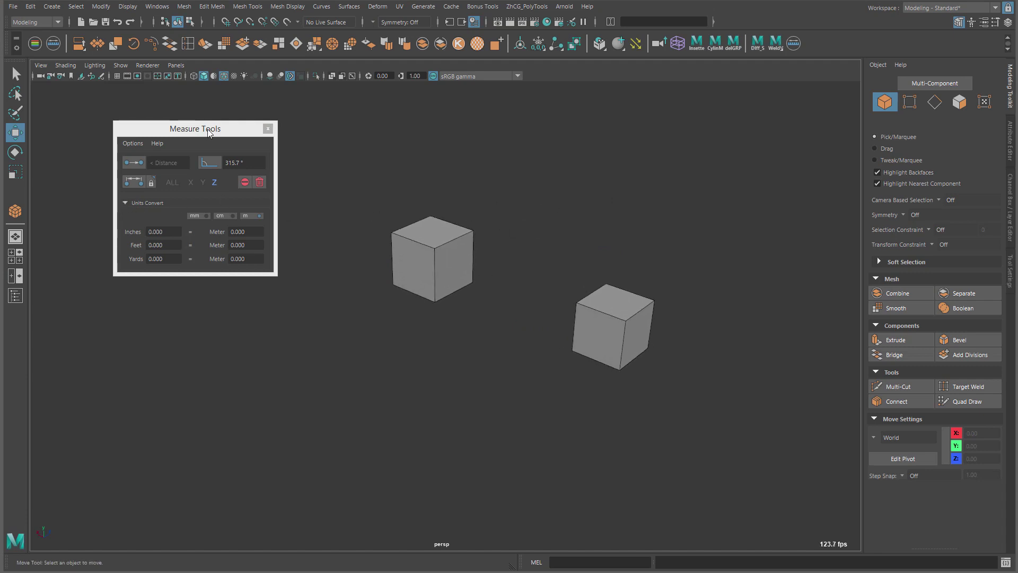
Collapse the Units Convert section, and close and reopen the Measure Tools window.
{"action": "left_click_drag", "start_coordinate": [208, 129], "coordinate": [221, 128]}
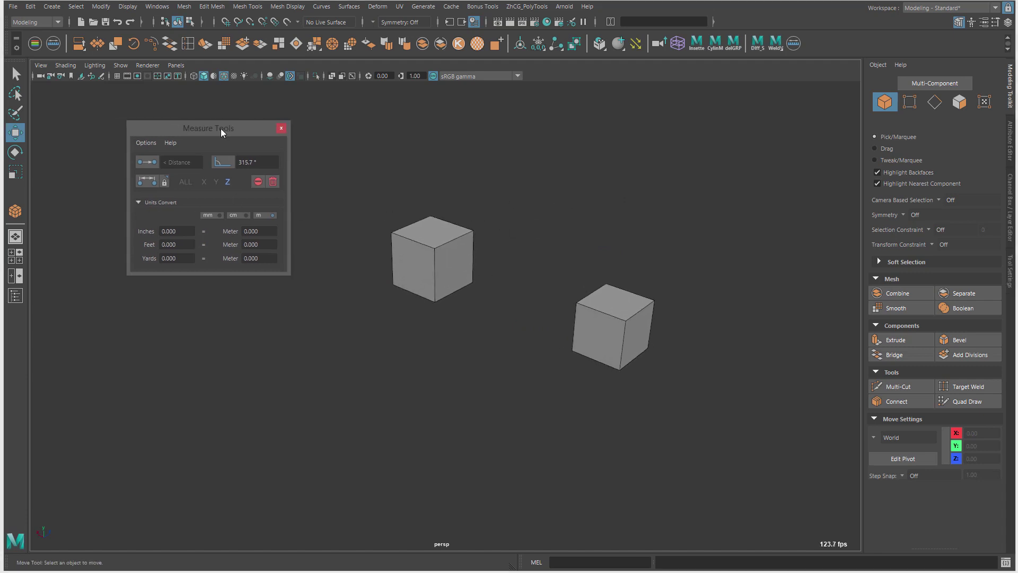
{"action": "left_click", "coordinate": [176, 202]}
{"action": "left_click", "coordinate": [170, 203]}
{"action": "left_click", "coordinate": [248, 199]}
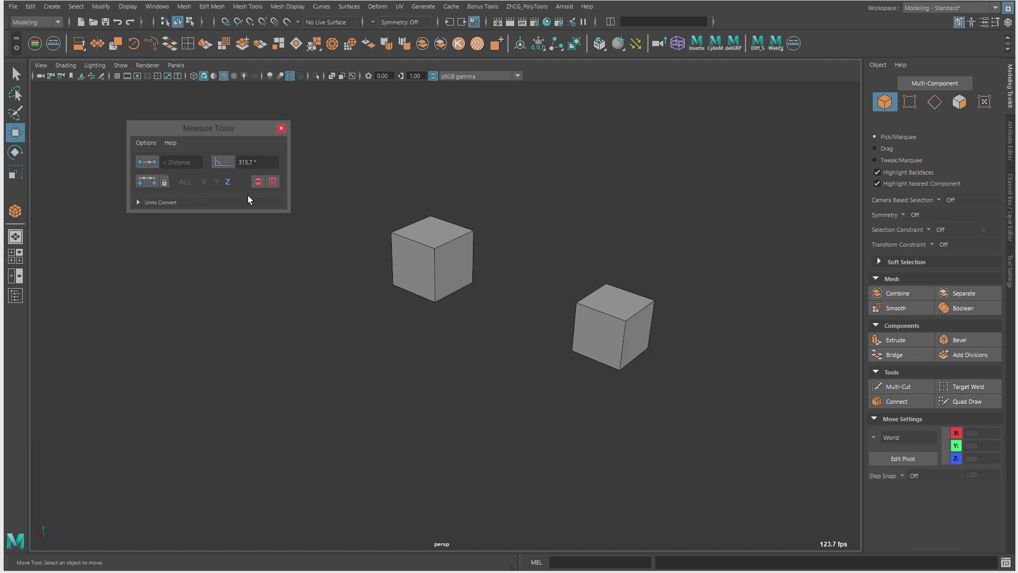
{"action": "left_click", "coordinate": [178, 202]}
{"action": "left_click", "coordinate": [193, 200]}
{"action": "left_click", "coordinate": [281, 129]}
{"action": "left_click", "coordinate": [795, 49]}
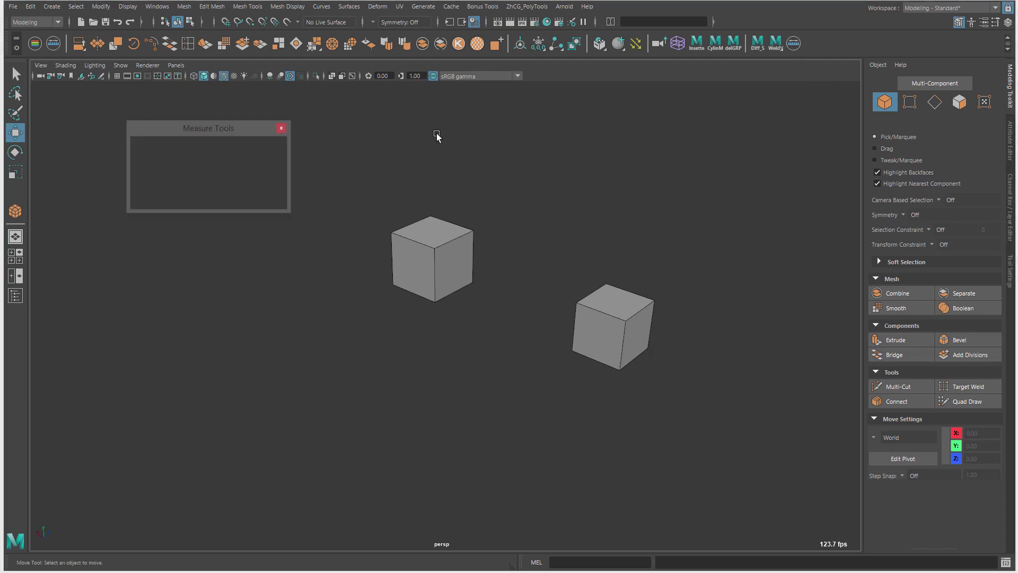
Expand the Units Convert section, and close and reopen the Measure Tools window.
{"action": "left_click", "coordinate": [204, 204]}
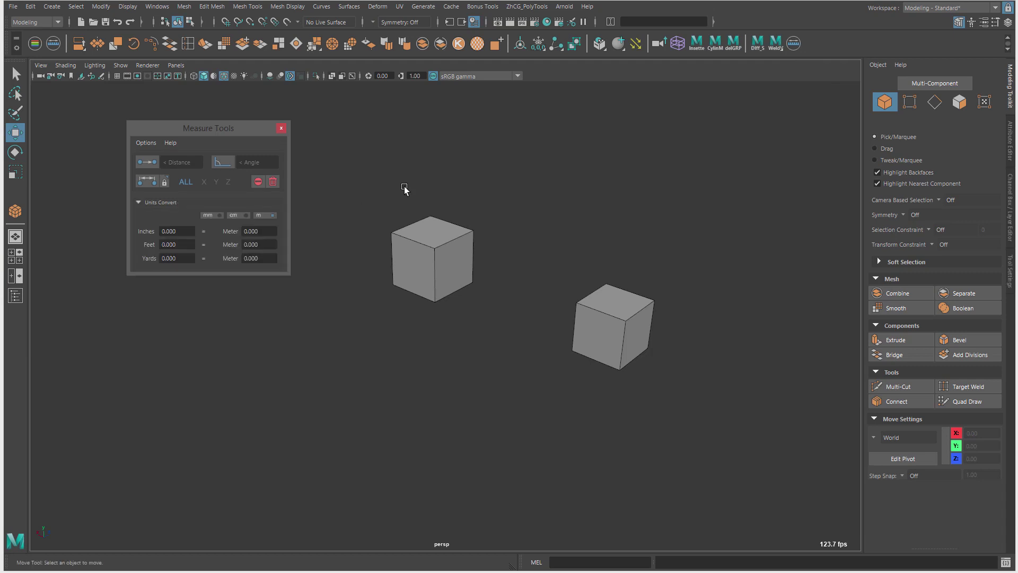
{"action": "left_click", "coordinate": [281, 129]}
{"action": "left_click", "coordinate": [794, 46]}
{"action": "left_click_drag", "start_coordinate": [213, 130], "coordinate": [200, 139]}
{"action": "scroll", "coordinate": [471, 192], "scroll_direction": "down", "scroll_amount": 3}
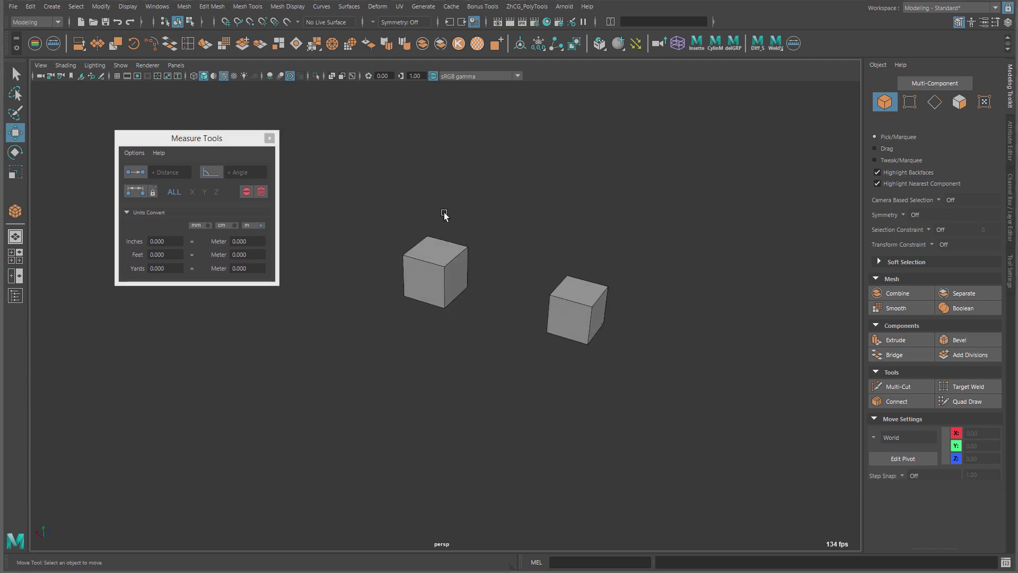
Show the grid again and look through the Measure Tools options without choosing one.
{"action": "left_click_drag", "start_coordinate": [471, 193], "coordinate": [216, 106], "text": "alt"}
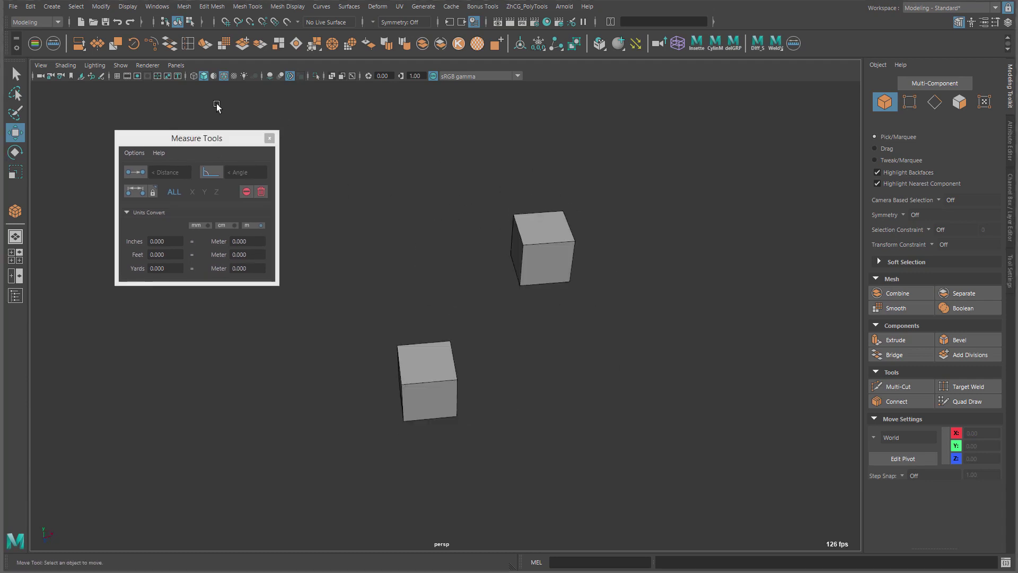
{"action": "left_click", "coordinate": [116, 76]}
{"action": "left_click_drag", "start_coordinate": [357, 172], "coordinate": [297, 167], "text": "alt"}
{"action": "left_click", "coordinate": [135, 154]}
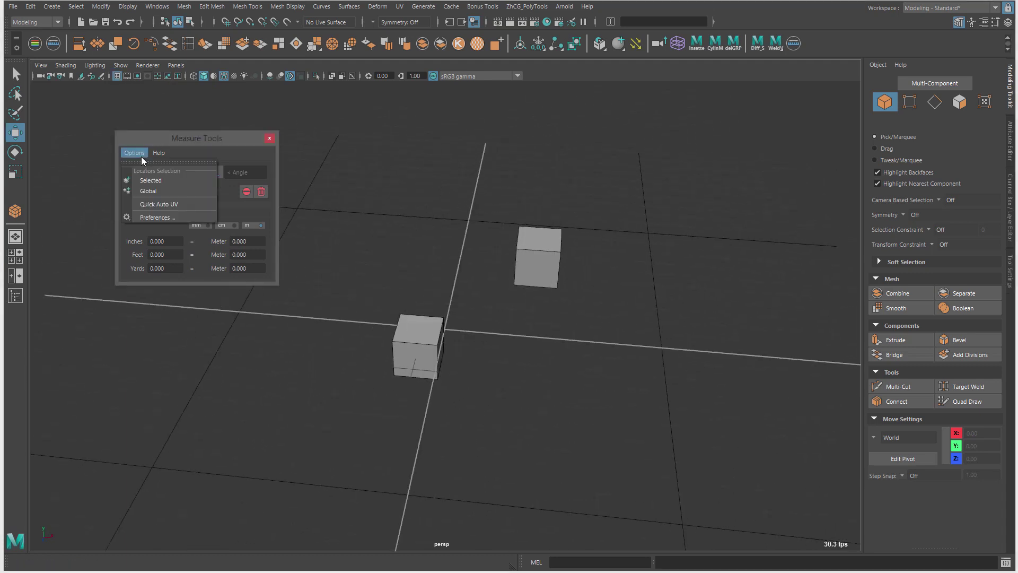
{"action": "left_click", "coordinate": [418, 247]}
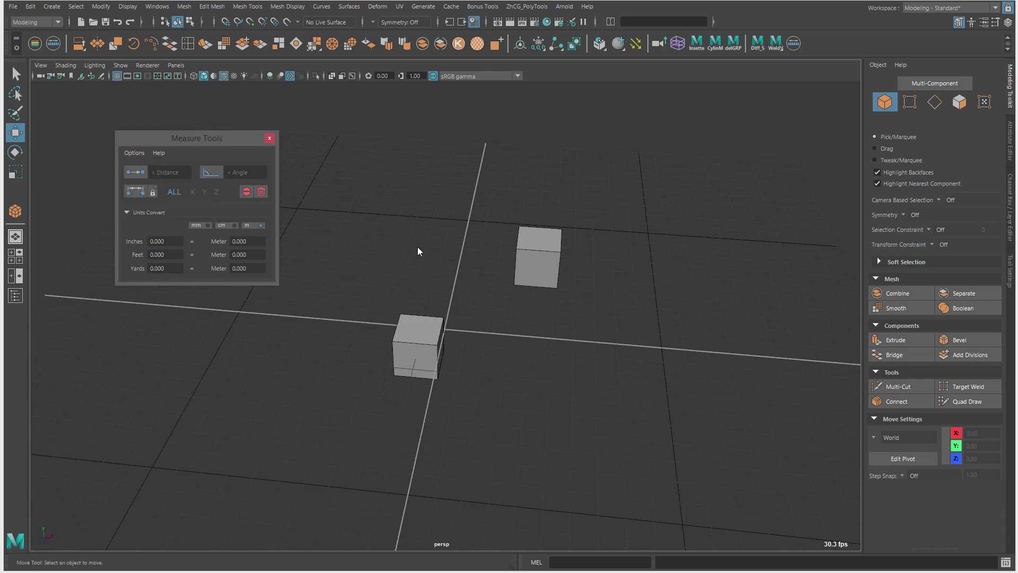
Select both cubes together in the perspective view and undo the accidental deselection.
{"action": "left_click_drag", "start_coordinate": [417, 250], "coordinate": [454, 228], "text": "alt"}
{"action": "left_click", "coordinate": [451, 324]}
{"action": "left_click_drag", "start_coordinate": [454, 288], "coordinate": [449, 241]}
{"action": "left_click_drag", "start_coordinate": [364, 188], "coordinate": [572, 294]}
{"action": "left_click_drag", "start_coordinate": [575, 294], "coordinate": [540, 253], "text": "alt"}
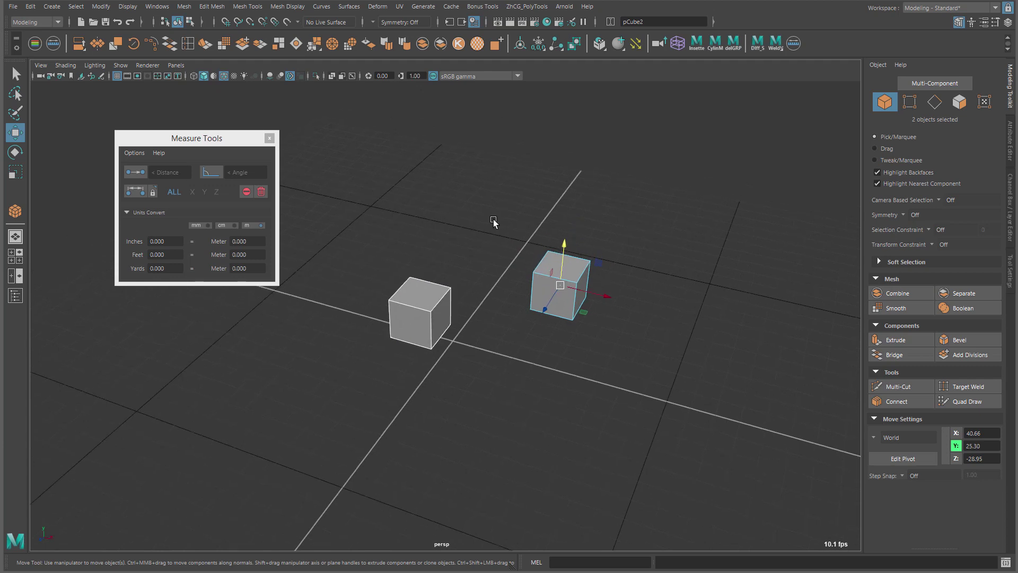
{"action": "left_click", "coordinate": [450, 330]}
{"action": "key", "text": "ctrl+z"}
{"action": "left_click_drag", "start_coordinate": [428, 271], "coordinate": [424, 195], "text": "alt"}
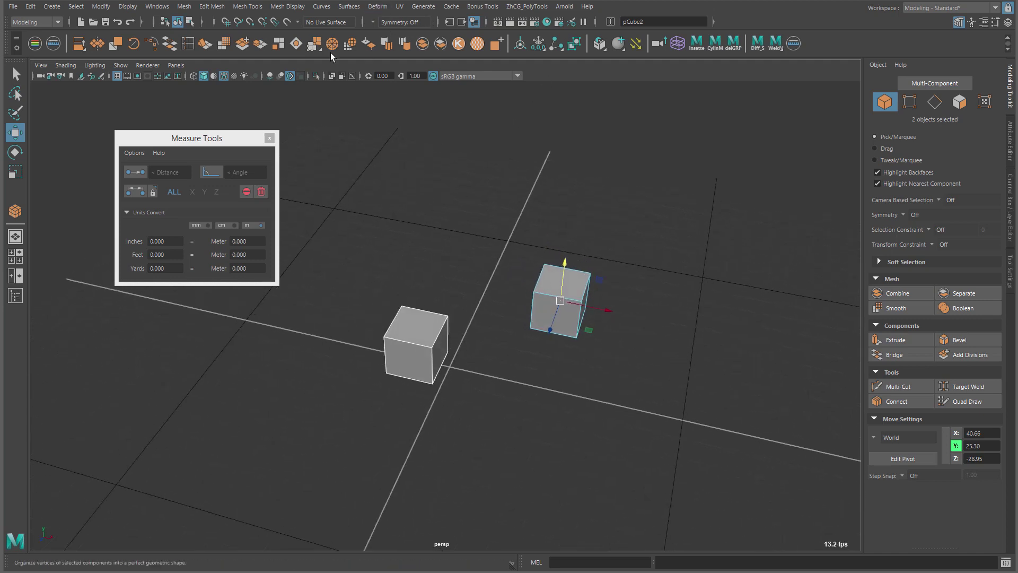
Combine the two selected cubes into a single mesh.
{"action": "left_click", "coordinate": [426, 48]}
{"action": "left_click_drag", "start_coordinate": [530, 162], "coordinate": [514, 148], "text": "alt"}
{"action": "middle_click_drag", "start_coordinate": [514, 147], "coordinate": [502, 178], "text": "alt"}
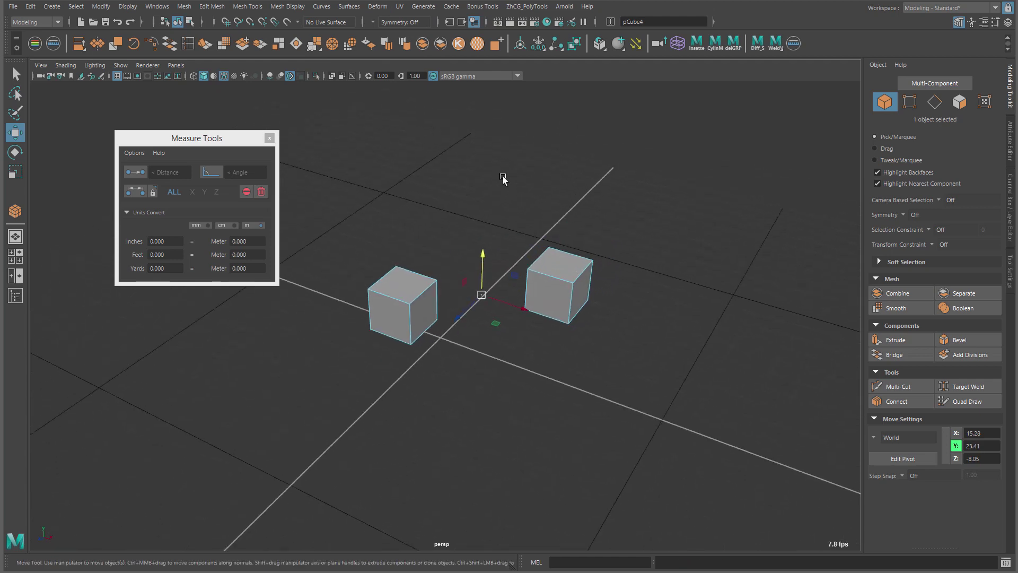
{"action": "middle_click_drag", "start_coordinate": [484, 233], "coordinate": [489, 223], "text": "alt"}
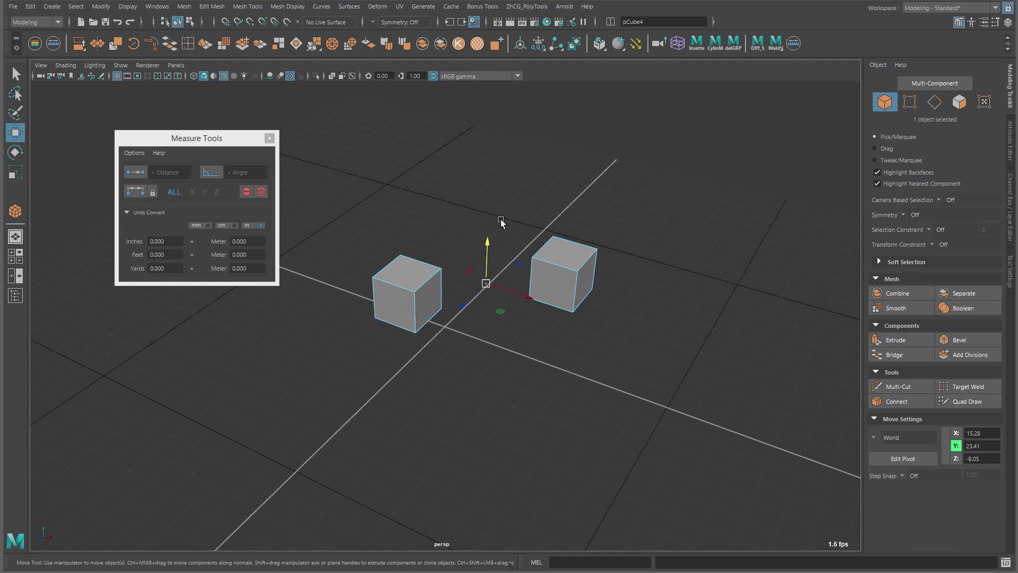
{"action": "left_click_drag", "start_coordinate": [501, 218], "coordinate": [517, 215], "text": "alt"}
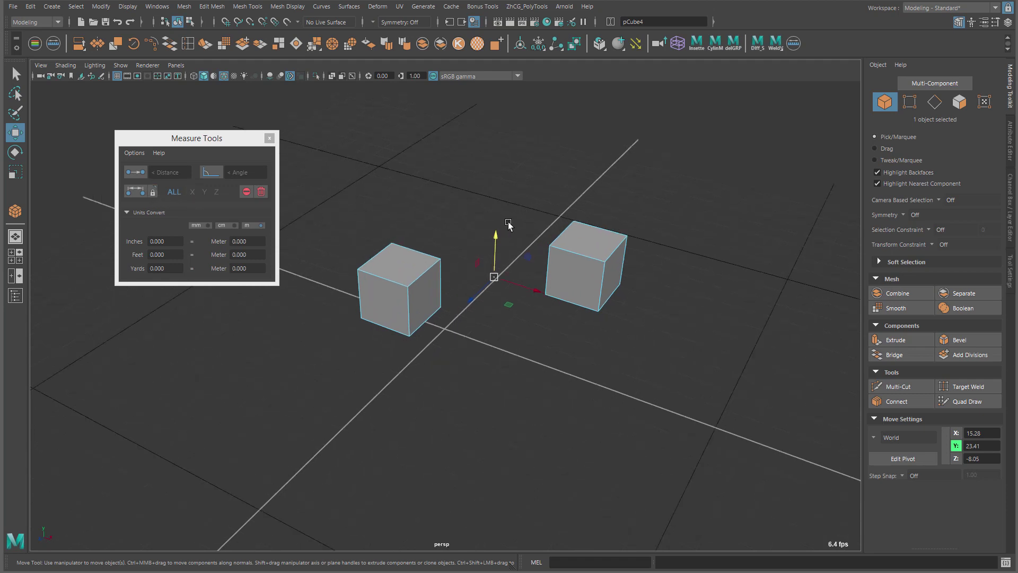
Try a live distance dimension between the facing upper corner vertices of the two cubes.
{"action": "key", "text": "F9"}
{"action": "left_click_drag", "start_coordinate": [526, 195], "coordinate": [531, 188], "text": "alt"}
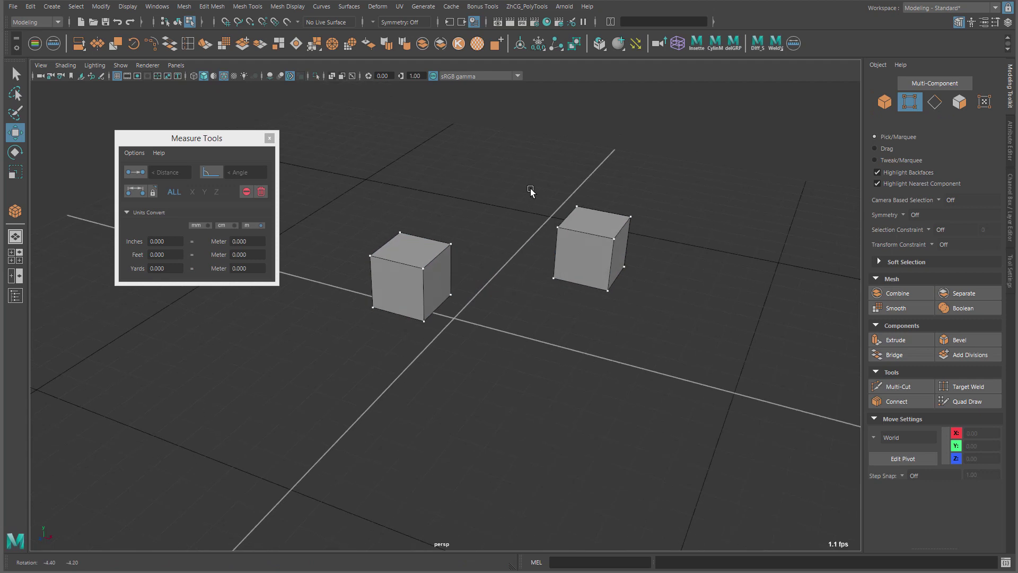
{"action": "left_click", "coordinate": [452, 243]}
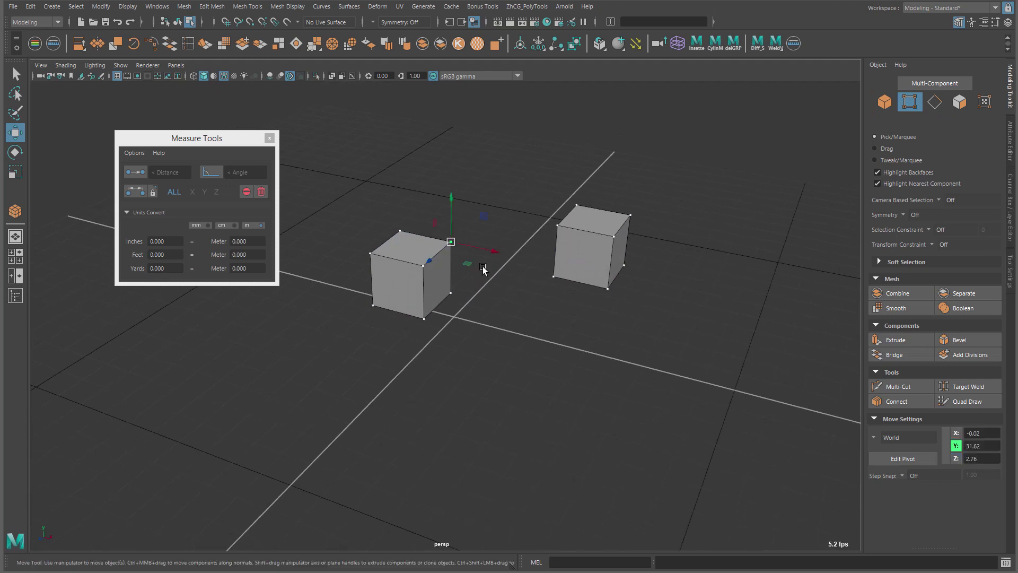
{"action": "left_click", "coordinate": [572, 235], "text": "shift"}
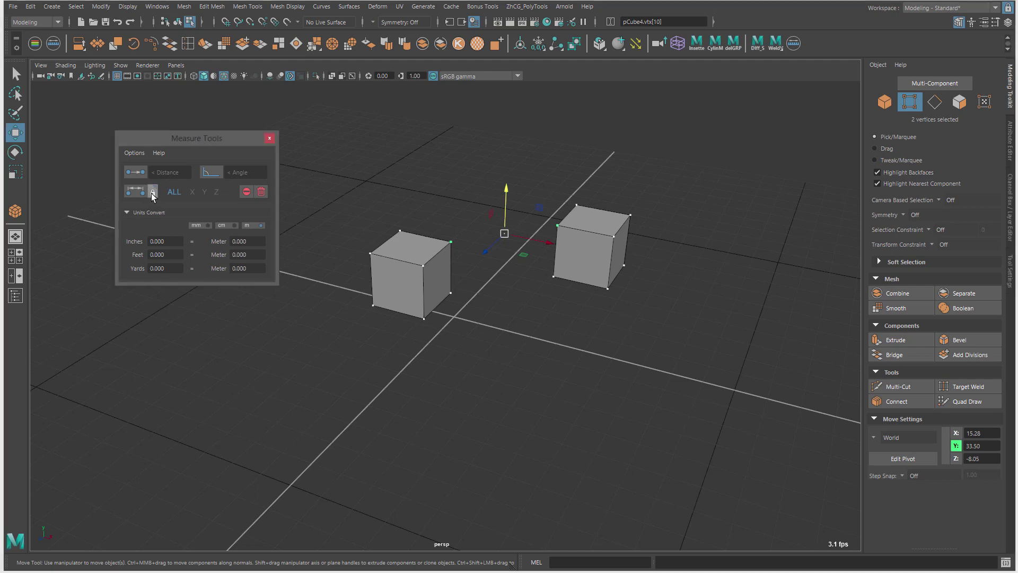
{"action": "left_click", "coordinate": [135, 192]}
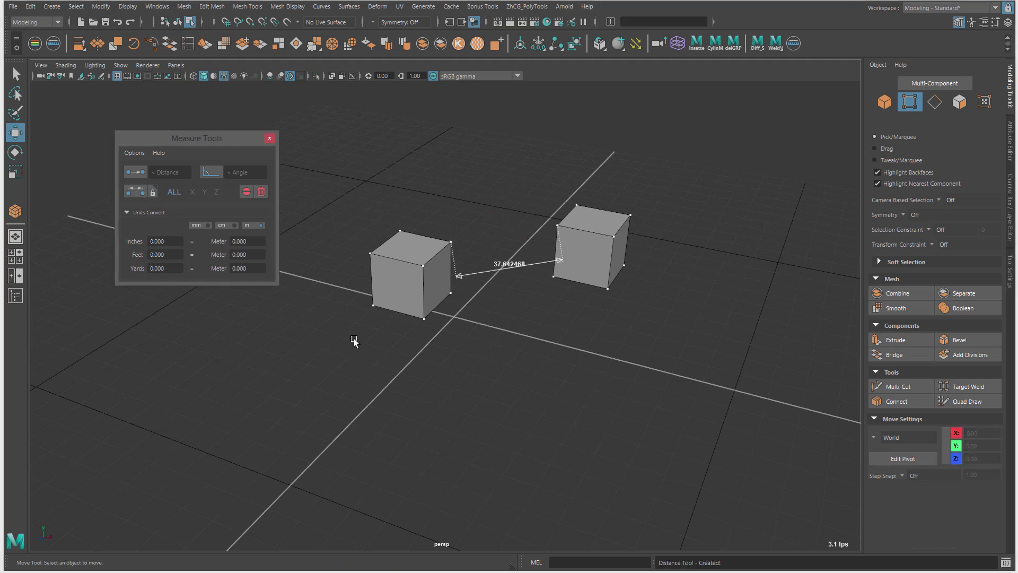
{"action": "left_click_drag", "start_coordinate": [354, 338], "coordinate": [371, 304], "text": "alt"}
{"action": "key", "text": "ctrl+z"}
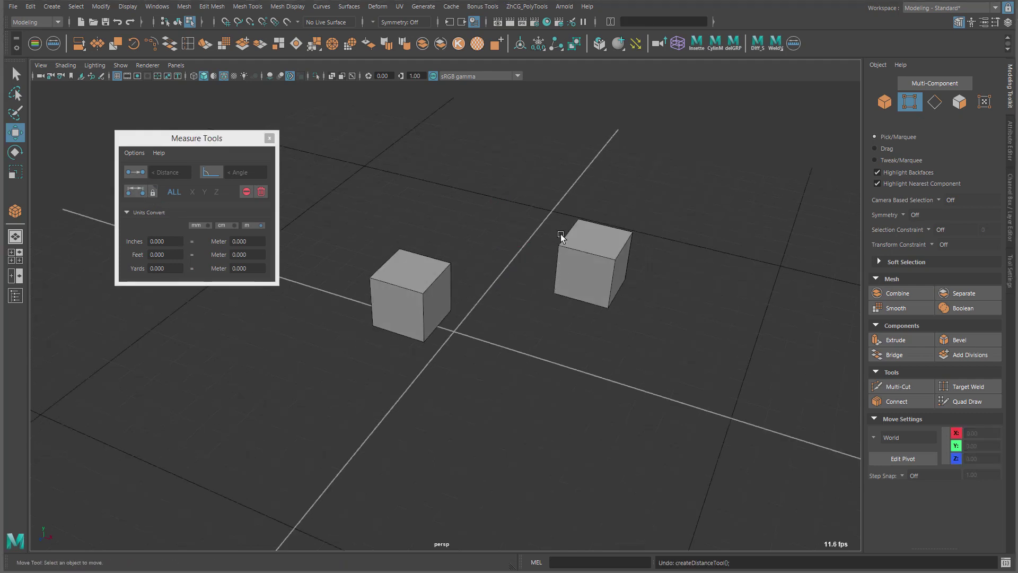
Create a distance dimension between two opposite top corner vertices of the right cube, and delete all dimensions in object mode.
{"action": "right_click_drag", "start_coordinate": [431, 279], "coordinate": [523, 212]}
{"action": "left_click_drag", "start_coordinate": [361, 204], "coordinate": [743, 346]}
{"action": "right_click_drag", "start_coordinate": [742, 346], "coordinate": [606, 295]}
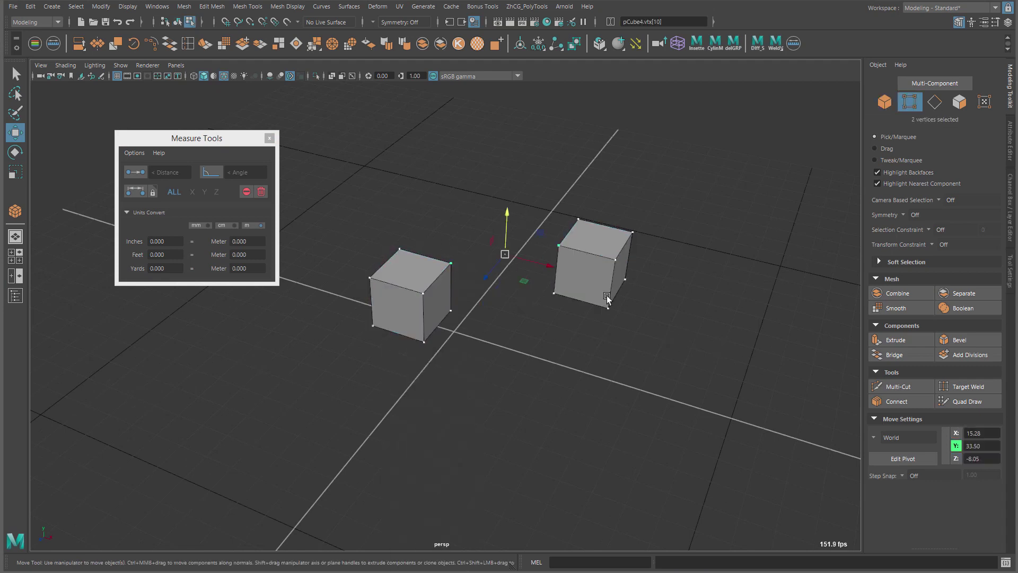
{"action": "left_click", "coordinate": [153, 193]}
{"action": "left_click", "coordinate": [135, 191]}
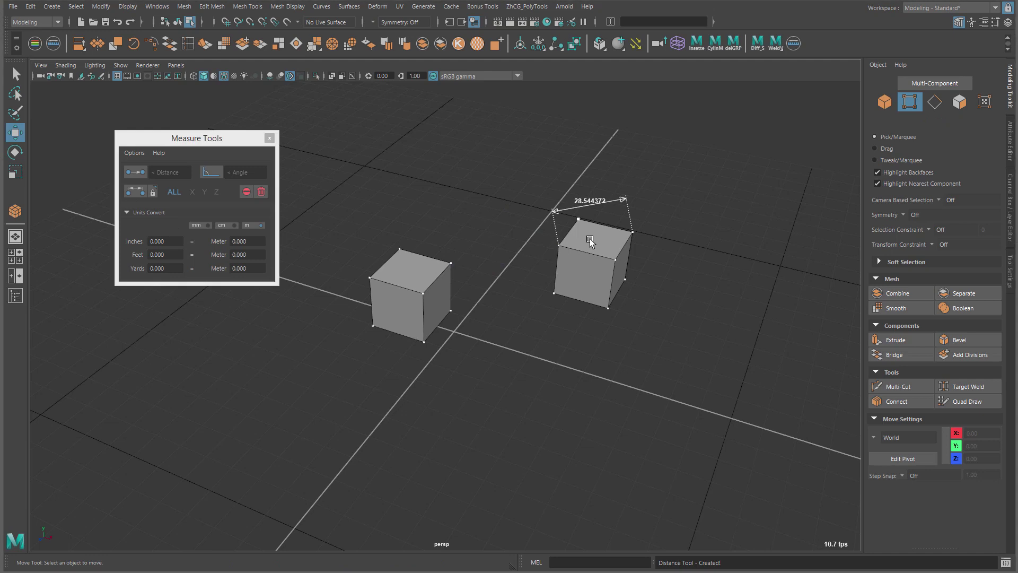
{"action": "right_click_drag", "start_coordinate": [589, 239], "coordinate": [767, 172]}
{"action": "left_click", "coordinate": [700, 189]}
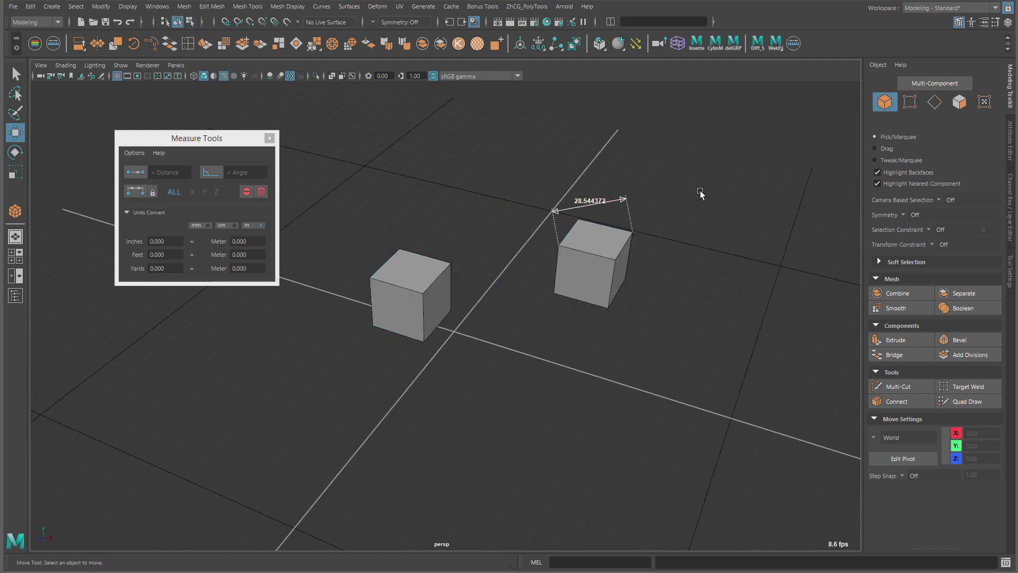
{"action": "left_click", "coordinate": [264, 190]}
Select the combined cube mesh and open the UV Editor to inspect its layout.
{"action": "left_click_drag", "start_coordinate": [435, 191], "coordinate": [645, 340]}
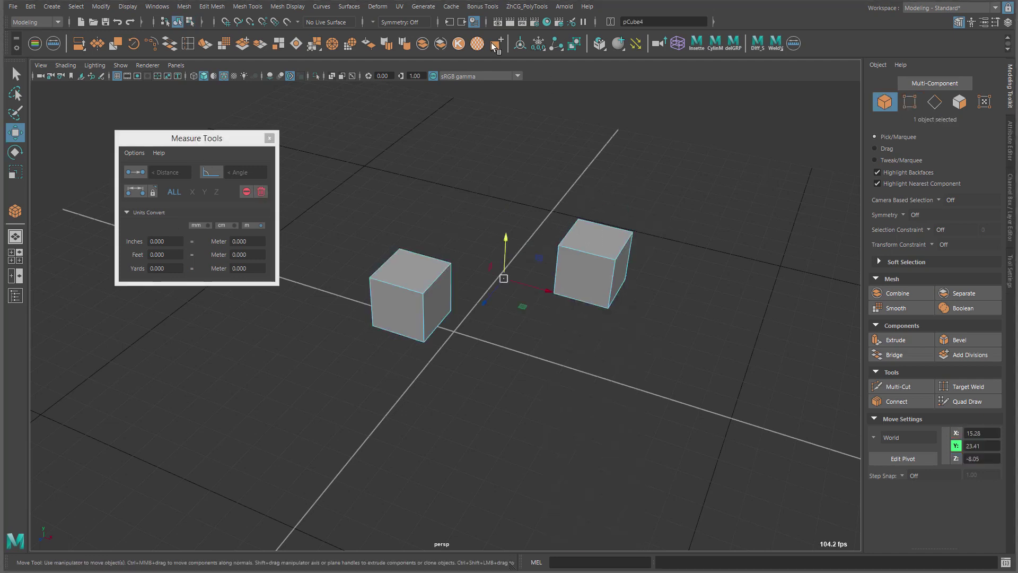
{"action": "left_click", "coordinate": [399, 7]}
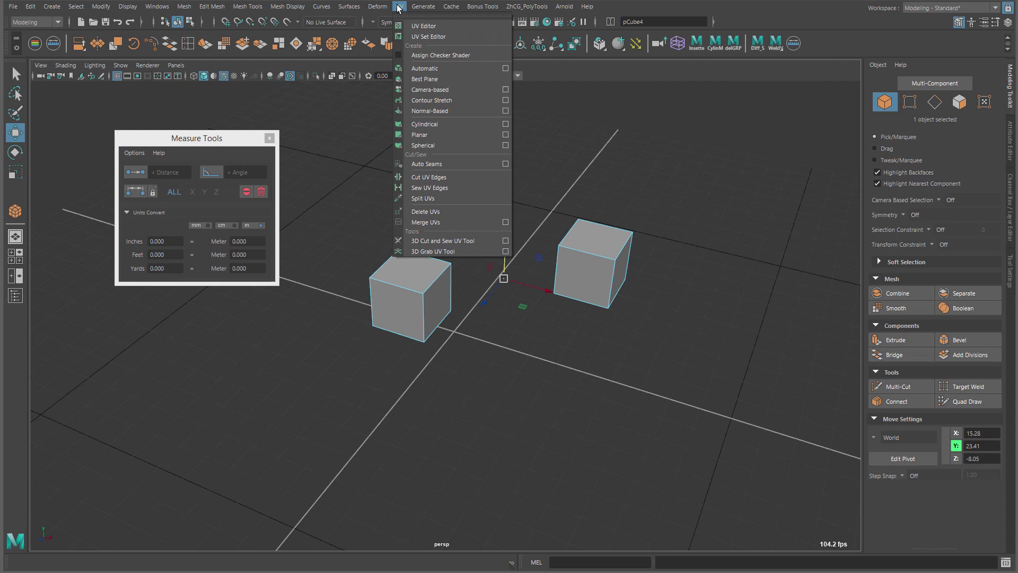
{"action": "left_click", "coordinate": [428, 26]}
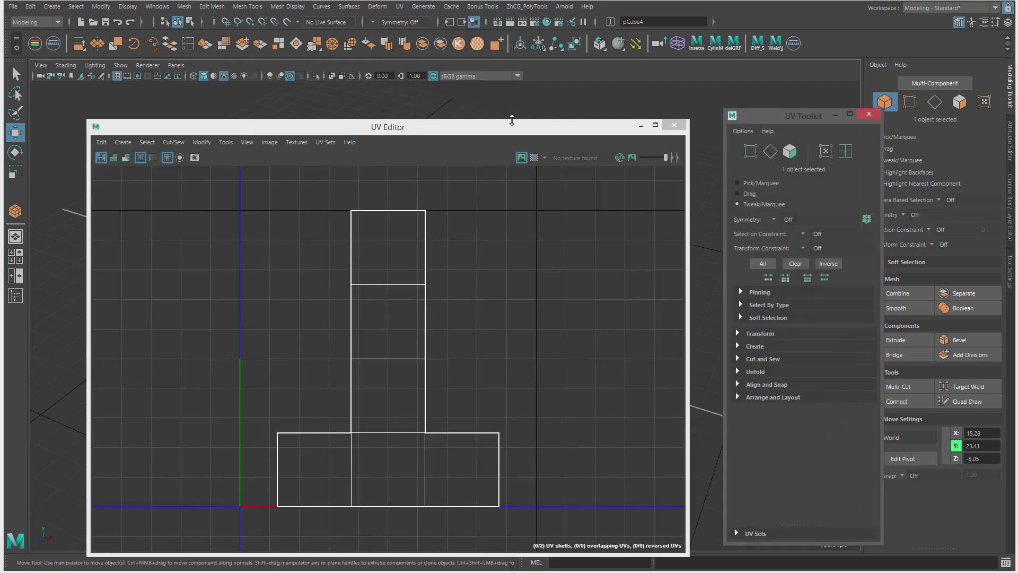
Switch the UV Editor to UV shell selection, select one shell of the mesh and frame it.
{"action": "right_click", "coordinate": [389, 227]}
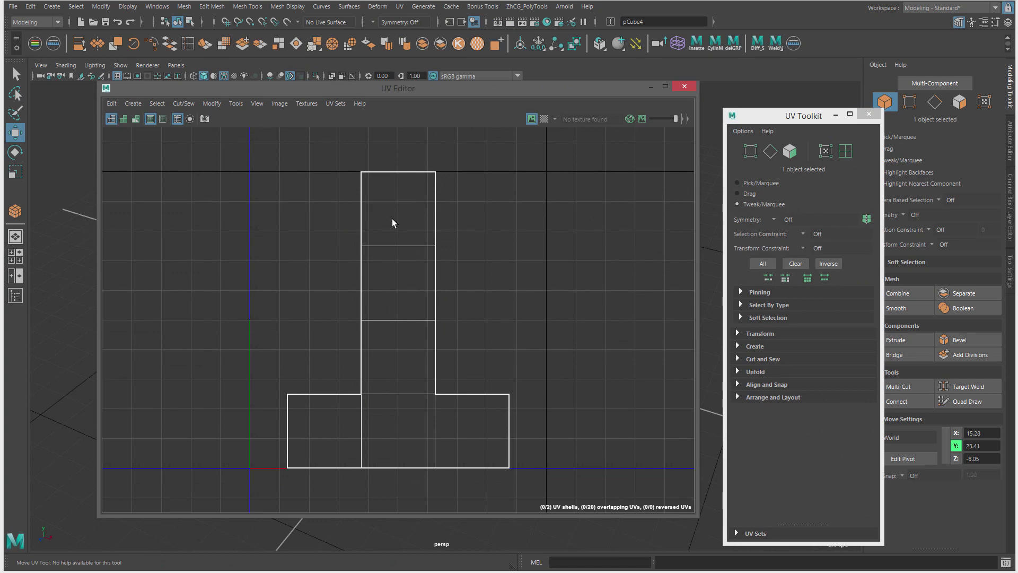
{"action": "right_click", "coordinate": [392, 220]}
{"action": "right_click", "coordinate": [393, 218]}
{"action": "right_click_drag", "start_coordinate": [382, 209], "coordinate": [331, 196]}
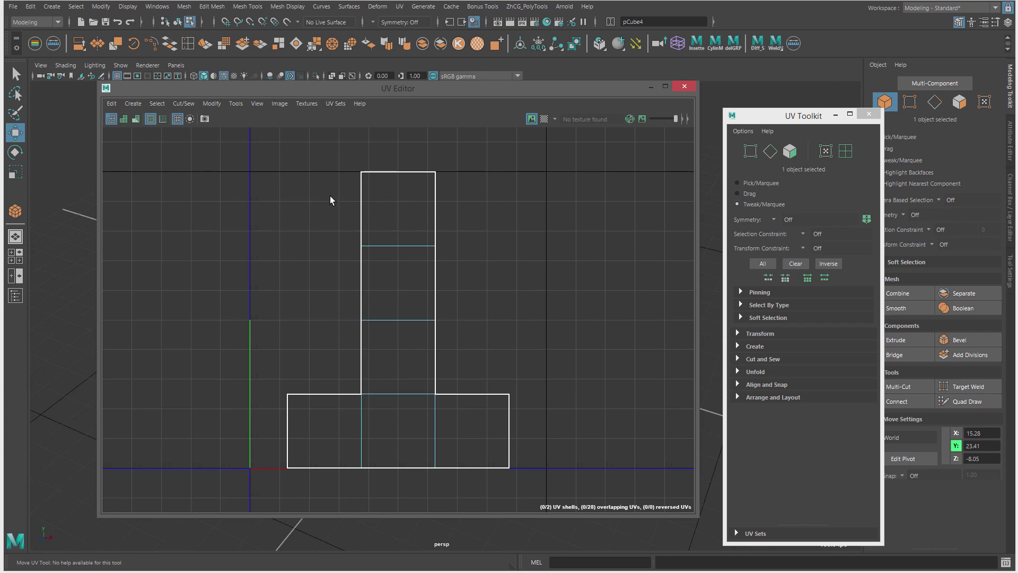
{"action": "left_click", "coordinate": [391, 226]}
{"action": "key", "text": "f"}
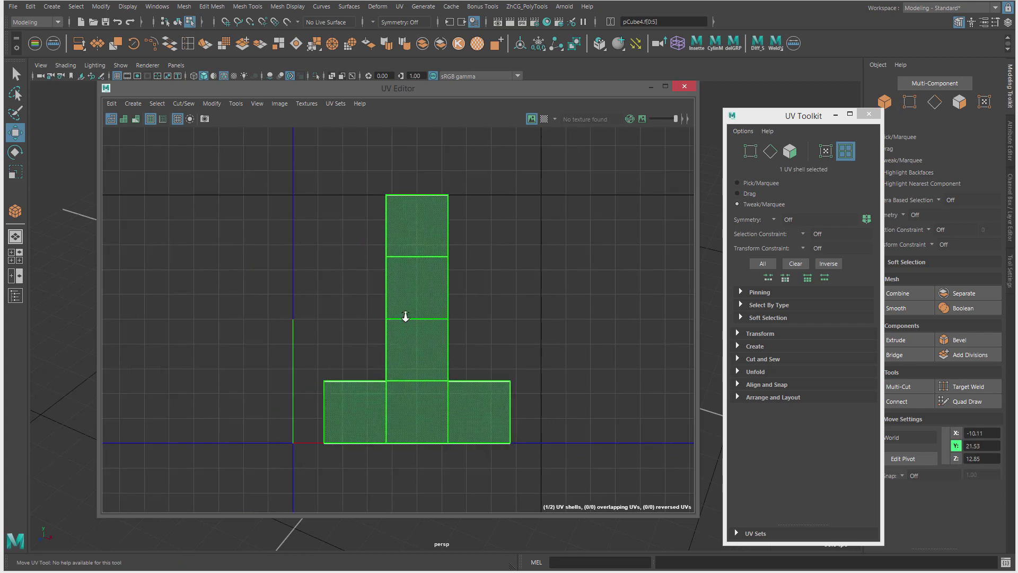
Move the selected UV shell diagonally off the overlapping one, and close the UV Editor.
{"action": "key", "text": "w"}
{"action": "left_click_drag", "start_coordinate": [423, 320], "coordinate": [455, 296]}
{"action": "left_click", "coordinate": [541, 238]}
{"action": "right_click", "coordinate": [520, 220], "text": "shift"}
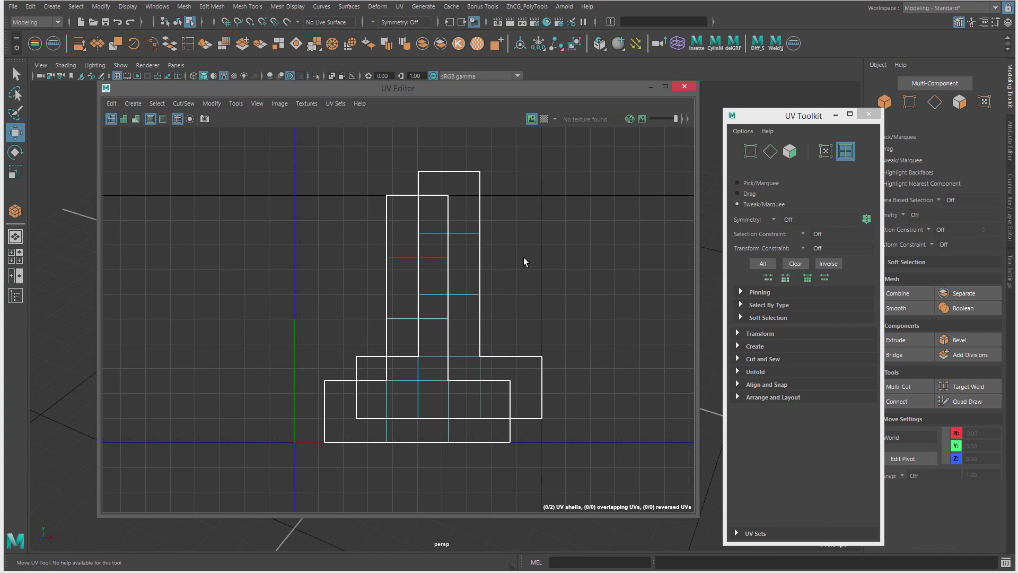
{"action": "left_click", "coordinate": [683, 86]}
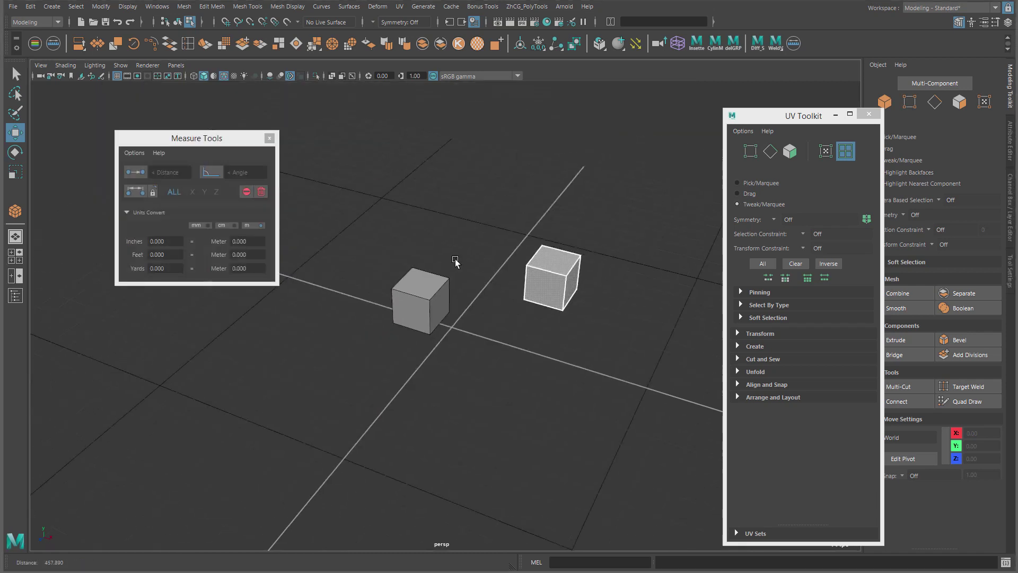
Select the combined cube mesh and apply Quick Auto UV from Measure Tools.
{"action": "left_click_drag", "start_coordinate": [375, 221], "coordinate": [590, 345]}
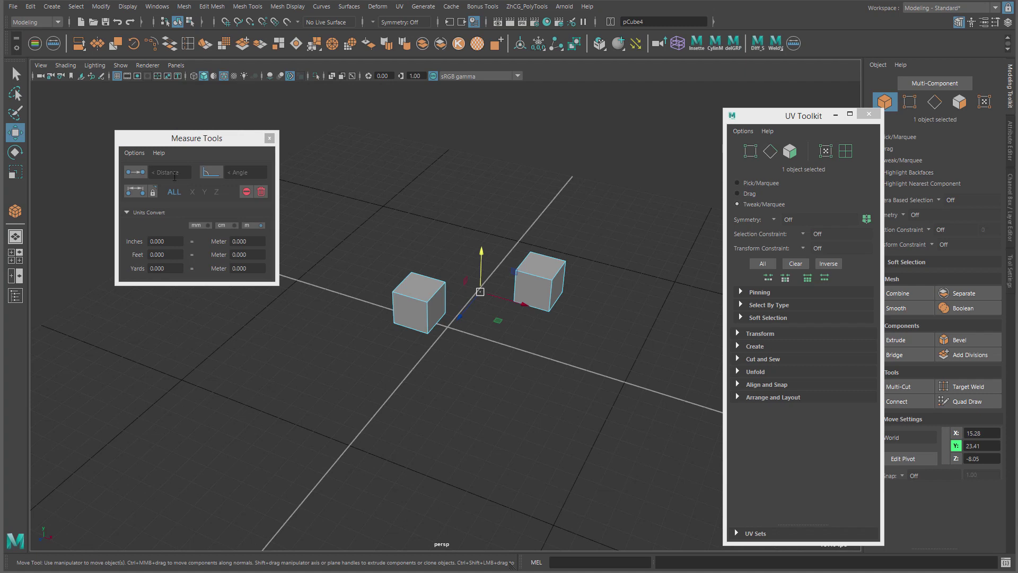
{"action": "left_click", "coordinate": [133, 153]}
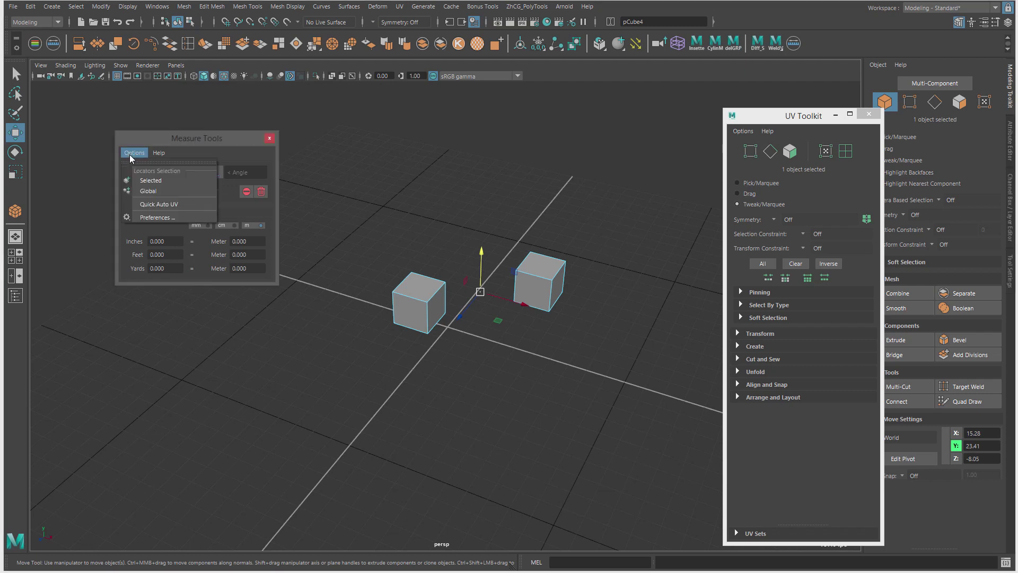
{"action": "left_click", "coordinate": [162, 204]}
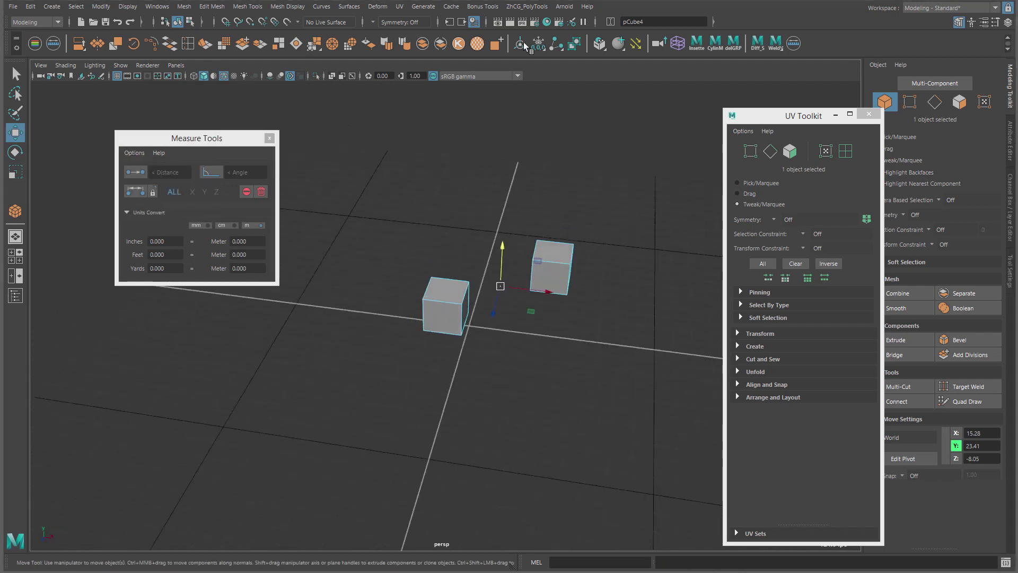
Examine the new UV layout in the UV Editor, and close the editor and the UV Toolkit.
{"action": "left_click", "coordinate": [399, 6]}
{"action": "left_click", "coordinate": [424, 22]}
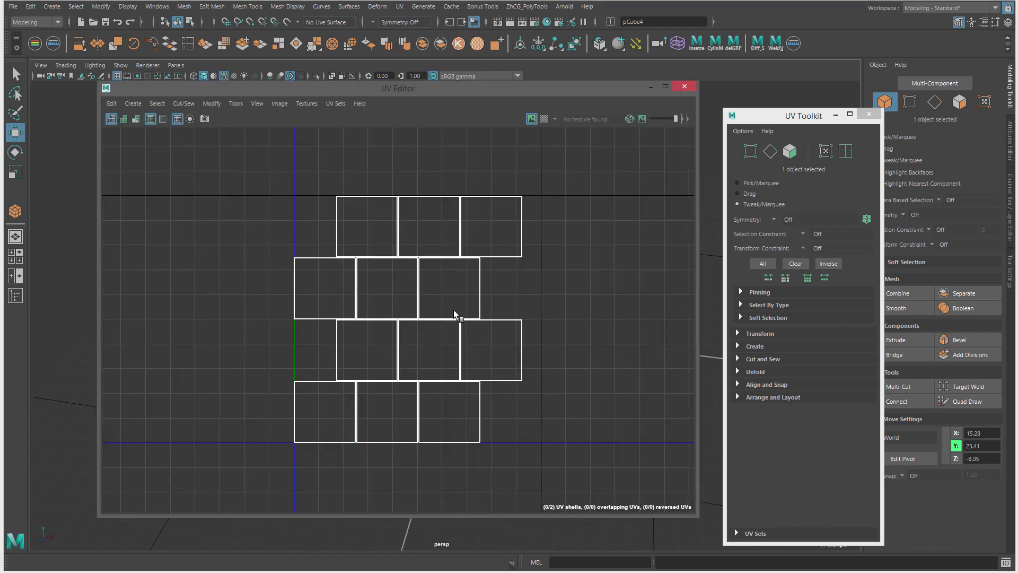
{"action": "left_click", "coordinate": [684, 86]}
{"action": "left_click", "coordinate": [868, 114]}
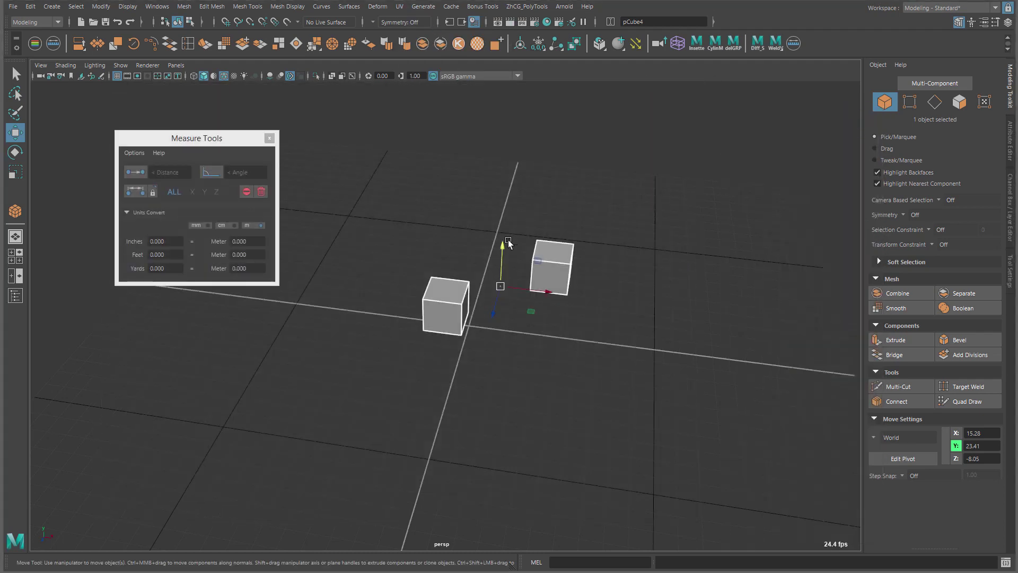
Select the facing upper corner vertices of the two cubes and create a live distance dimension between them.
{"action": "scroll", "coordinate": [508, 239], "scroll_direction": "up", "scroll_amount": 3}
{"action": "left_click", "coordinate": [469, 152]}
{"action": "left_click", "coordinate": [574, 270]}
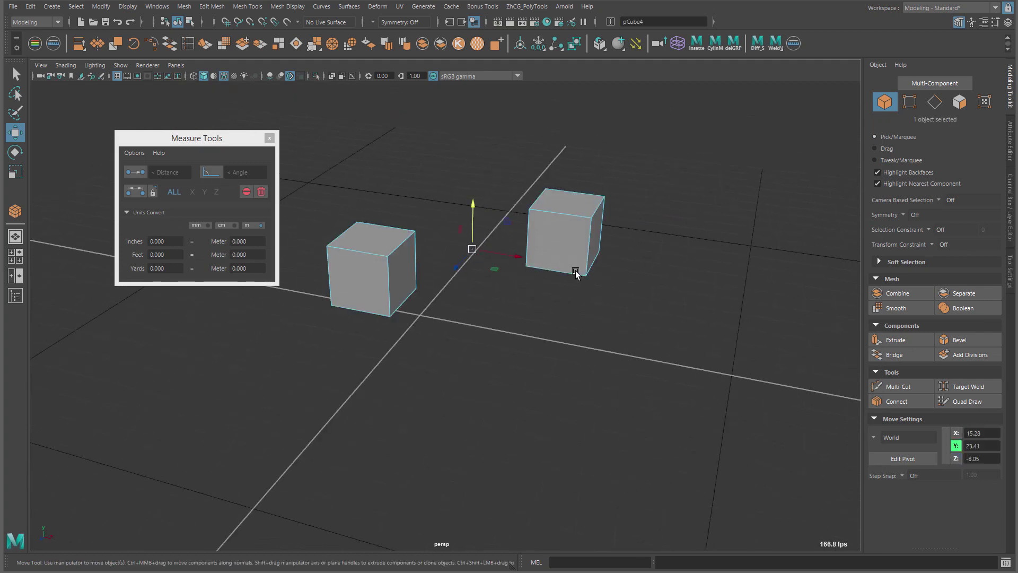
{"action": "key", "text": "F9"}
{"action": "left_click", "coordinate": [412, 232]}
{"action": "left_click", "coordinate": [536, 219], "text": "shift"}
{"action": "left_click_drag", "start_coordinate": [602, 277], "coordinate": [514, 200], "text": "alt"}
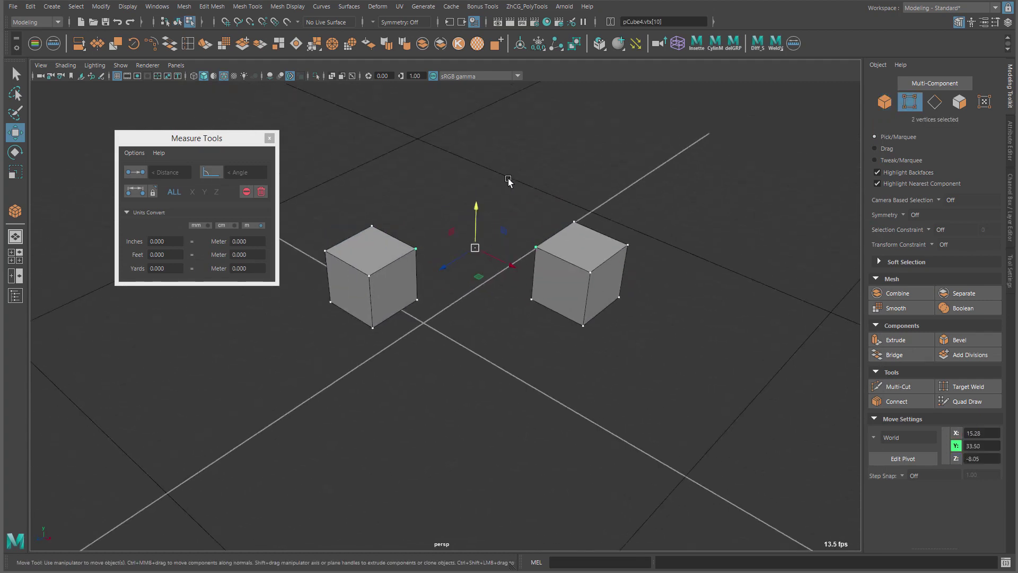
{"action": "left_click", "coordinate": [134, 153]}
{"action": "left_click", "coordinate": [182, 138]}
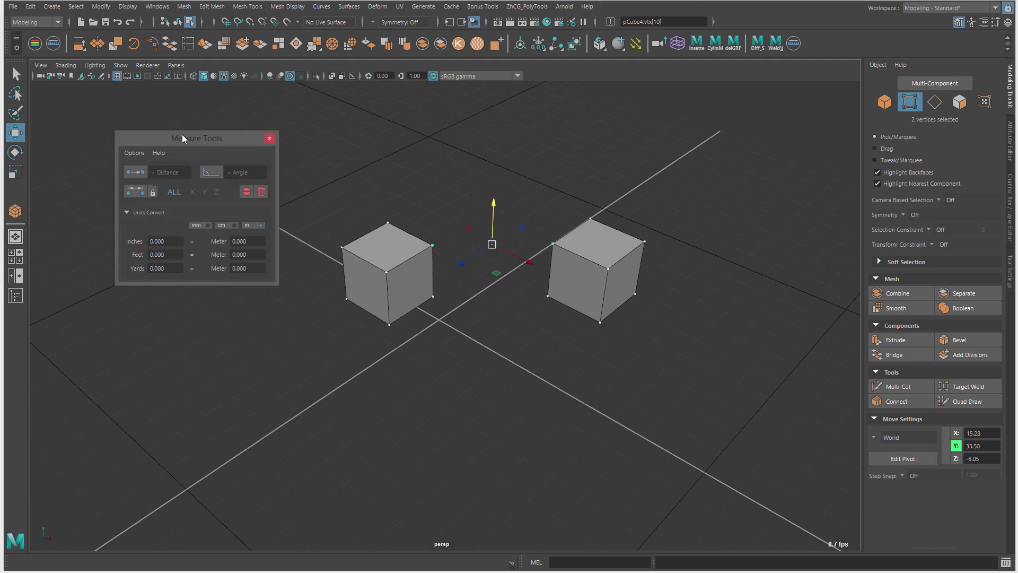
{"action": "left_click", "coordinate": [134, 195]}
{"action": "left_click_drag", "start_coordinate": [498, 150], "coordinate": [639, 275], "text": "alt"}
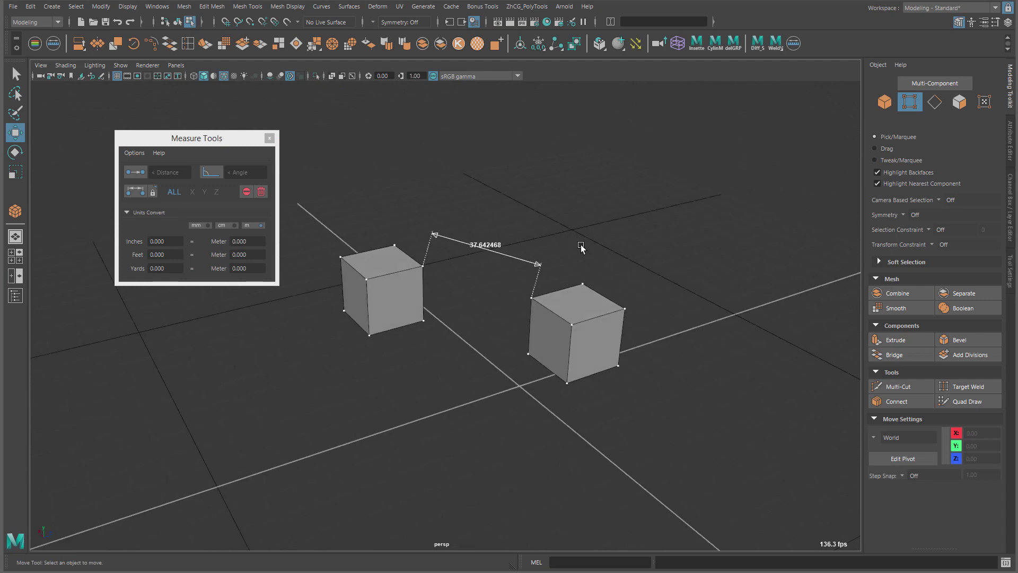
View the distance dimension between the cubes more closely, and delete all dimensions in the scene.
{"action": "left_click_drag", "start_coordinate": [580, 244], "coordinate": [554, 232], "text": "alt"}
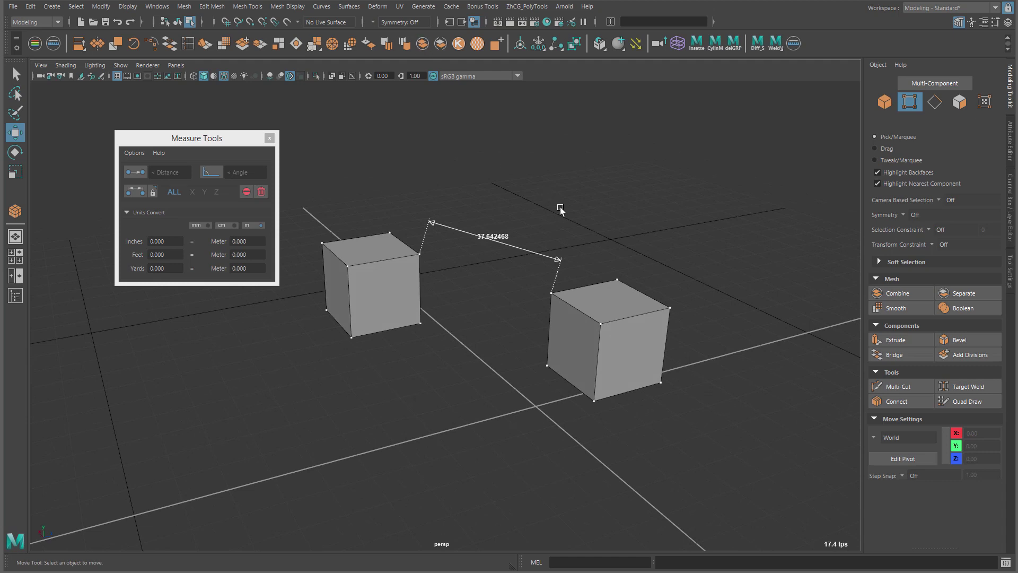
{"action": "middle_click_drag", "start_coordinate": [513, 210], "coordinate": [529, 193], "text": "alt"}
{"action": "left_click", "coordinate": [260, 192]}
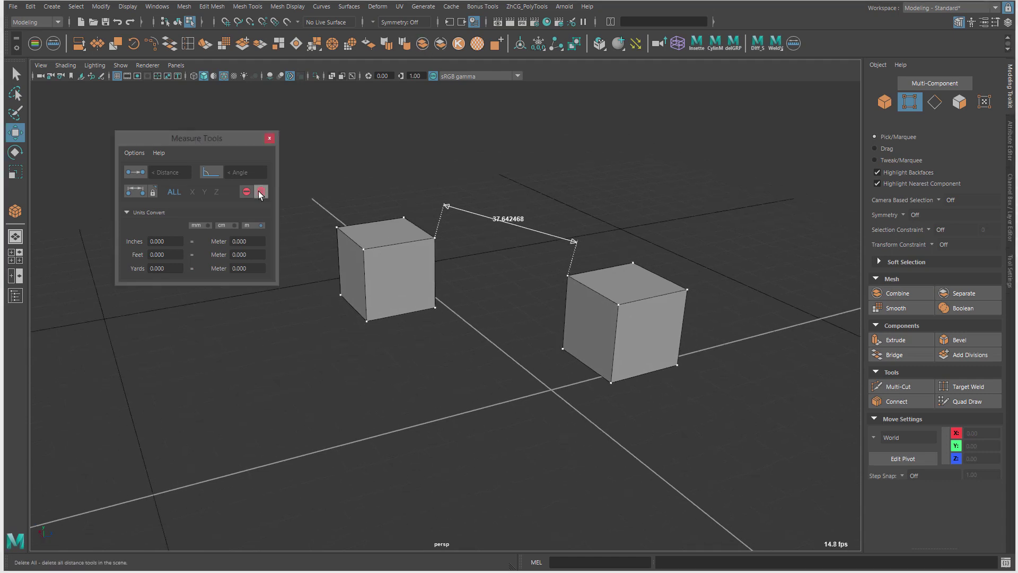
Open the Measure Tools preferences and create an X-axis distance dimension between the facing upper corner vertices of the two cubes.
{"action": "left_click", "coordinate": [127, 154]}
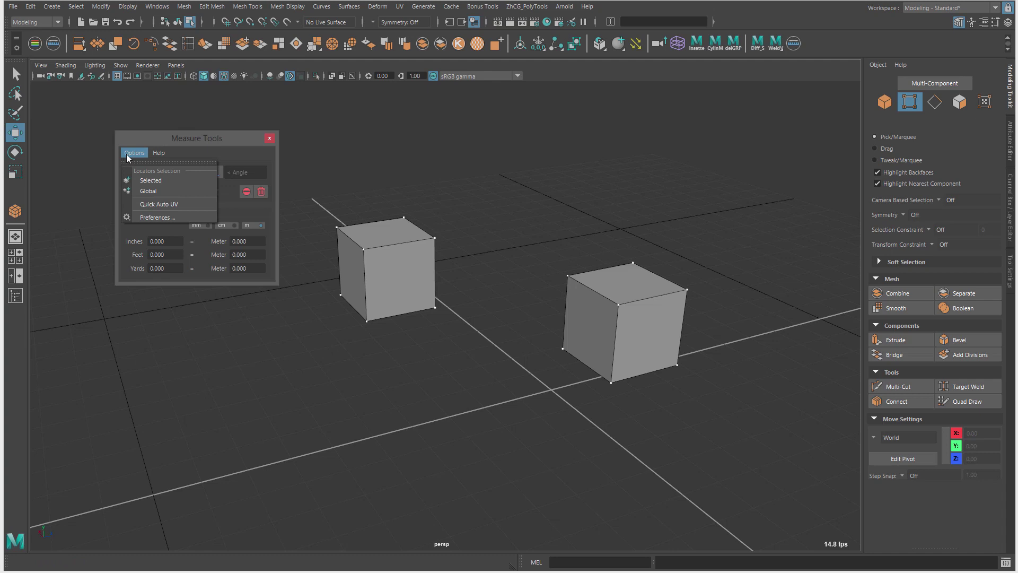
{"action": "left_click", "coordinate": [198, 218]}
{"action": "left_click_drag", "start_coordinate": [409, 218], "coordinate": [455, 287], "text": "alt"}
{"action": "left_click", "coordinate": [391, 300]}
{"action": "left_click", "coordinate": [495, 292], "text": "shift"}
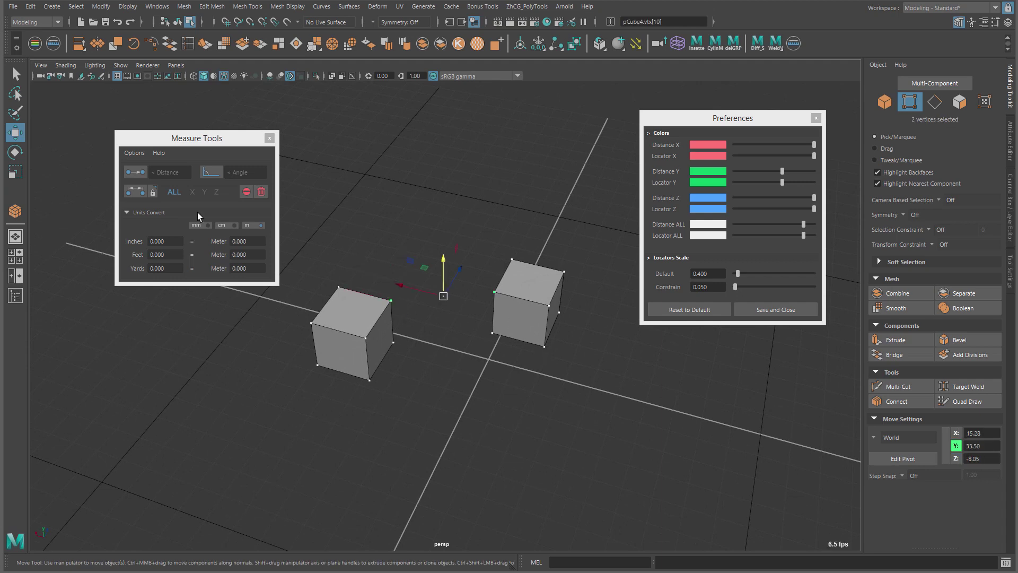
{"action": "left_click", "coordinate": [193, 193]}
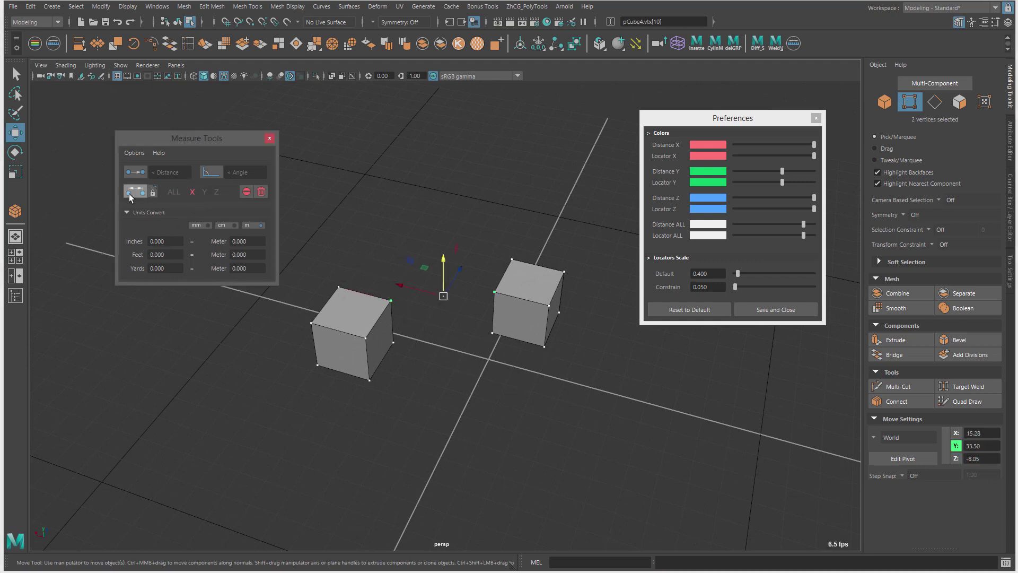
Create a Z-axis distance dimension between the rear top corner vertices of the two cubes.
{"action": "left_click", "coordinate": [338, 288]}
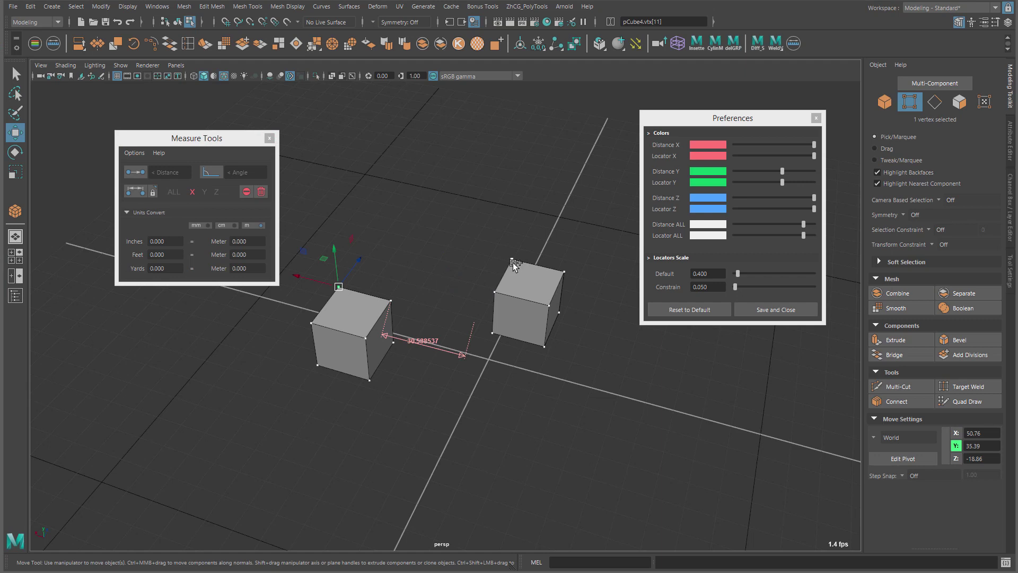
{"action": "left_click", "coordinate": [512, 260], "text": "shift"}
{"action": "left_click", "coordinate": [217, 192]}
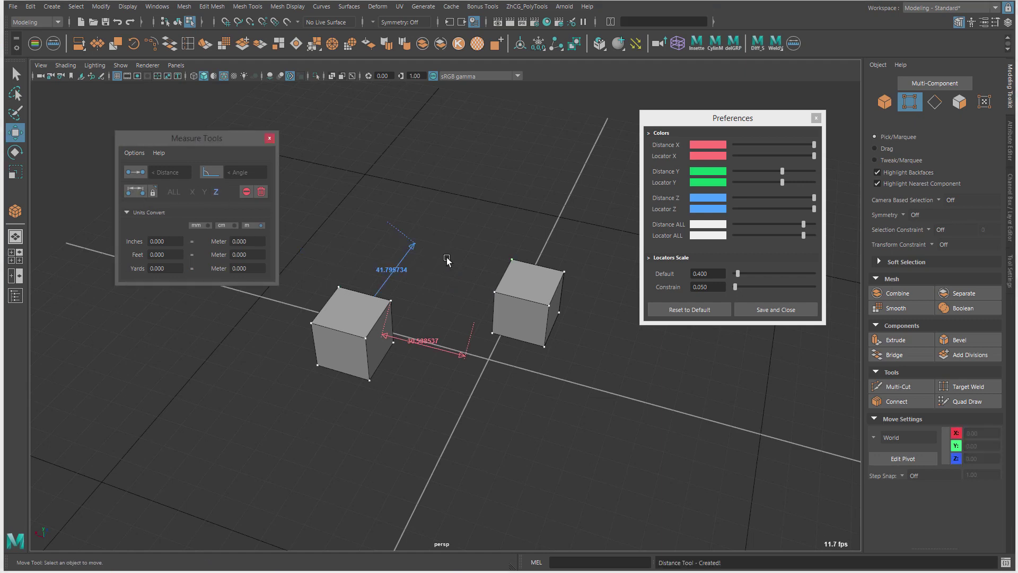
Return to object selection and lower the combined cubes along Y to about -9.87, leaving their existing dimensions in place.
{"action": "left_click_drag", "start_coordinate": [475, 274], "coordinate": [478, 183], "text": "alt"}
{"action": "right_click_drag", "start_coordinate": [520, 289], "coordinate": [555, 215]}
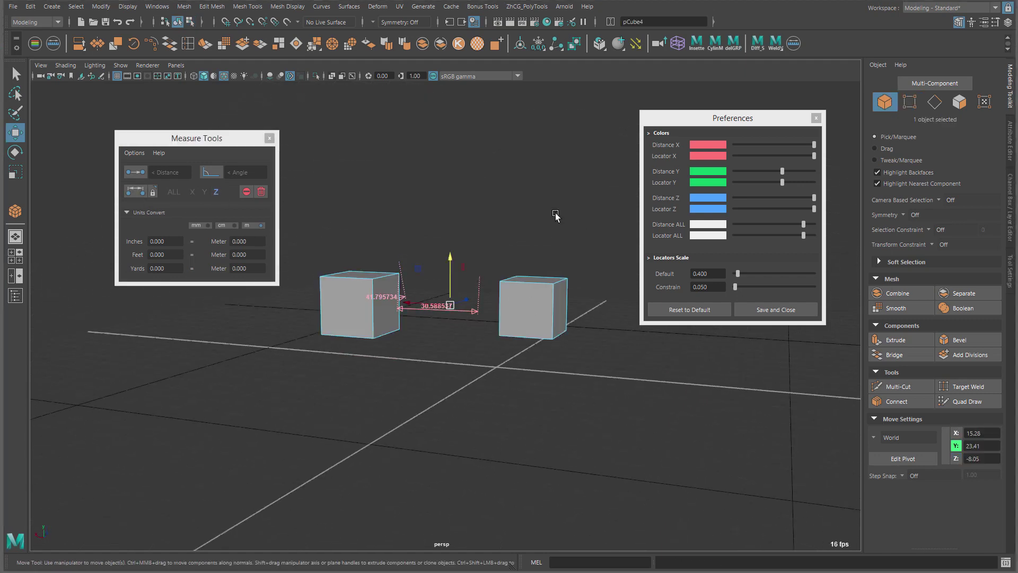
{"action": "left_click_drag", "start_coordinate": [452, 257], "coordinate": [461, 281]}
{"action": "left_click_drag", "start_coordinate": [523, 277], "coordinate": [525, 260], "text": "alt"}
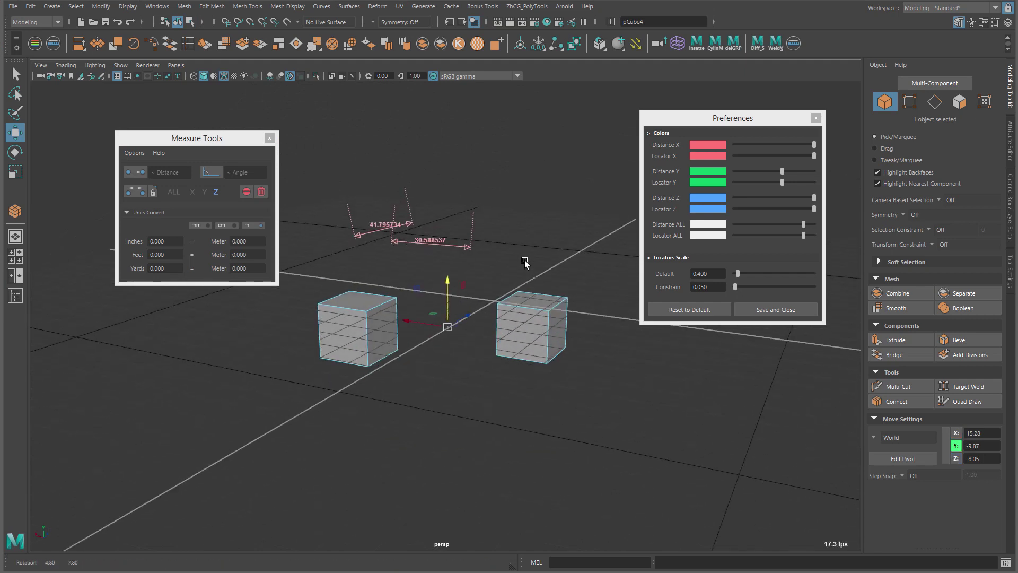
Select all eight vertices of the cube without the dimensions' rear corner and raise it along Y well above the other cube.
{"action": "left_click_drag", "start_coordinate": [466, 331], "coordinate": [506, 315], "text": "alt"}
{"action": "right_click_drag", "start_coordinate": [505, 316], "coordinate": [480, 312]}
{"action": "left_click_drag", "start_coordinate": [484, 263], "coordinate": [575, 383]}
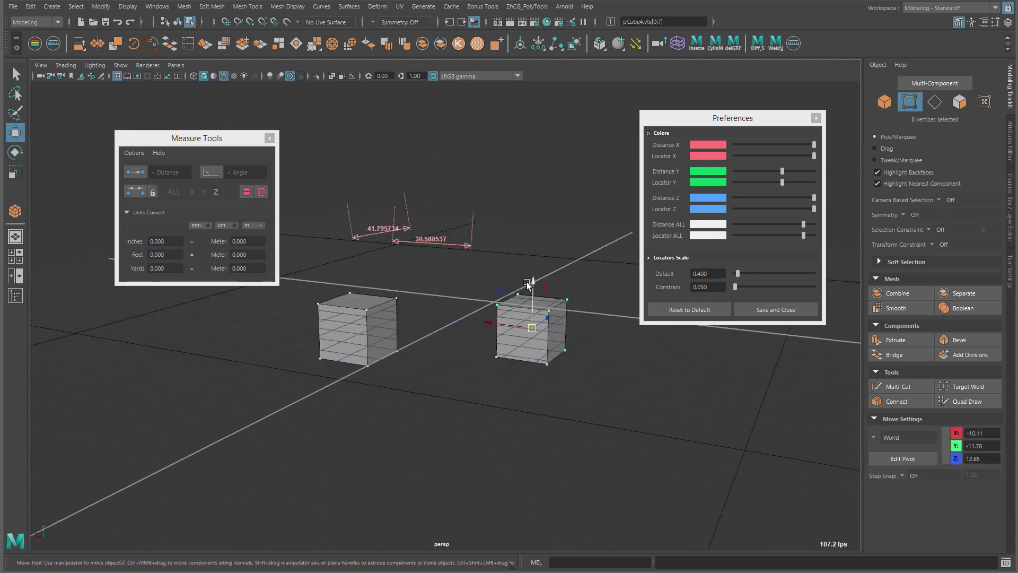
{"action": "left_click_drag", "start_coordinate": [531, 278], "coordinate": [548, 166]}
Create a Y-axis distance dimension from the lower cube's upper corner vertex to the raised cube's facing bottom corner vertex.
{"action": "left_click", "coordinate": [406, 308]}
{"action": "left_click", "coordinate": [503, 257], "text": "shift"}
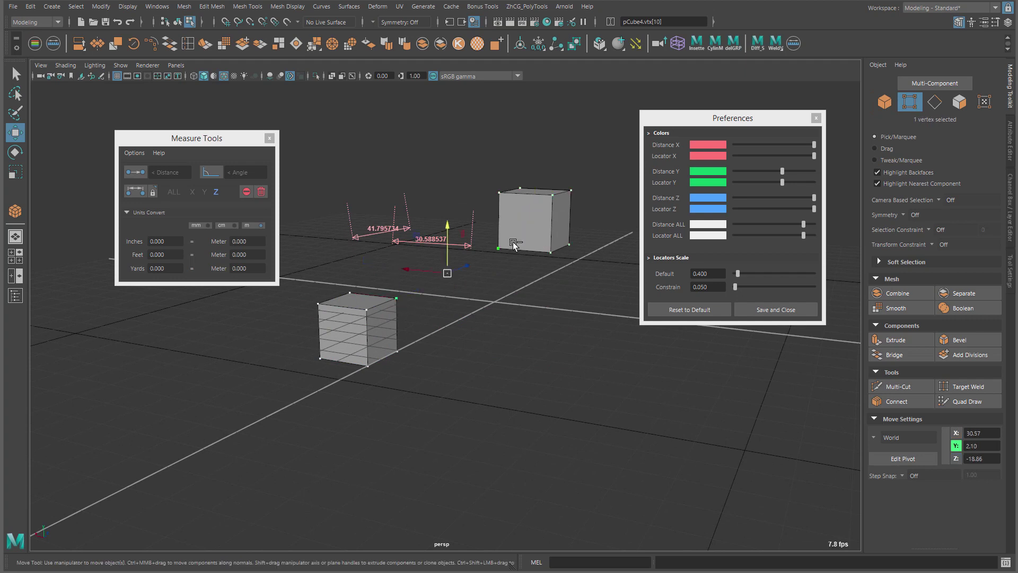
{"action": "left_click", "coordinate": [207, 195]}
{"action": "left_click", "coordinate": [136, 194]}
{"action": "left_click_drag", "start_coordinate": [496, 260], "coordinate": [497, 292], "text": "alt"}
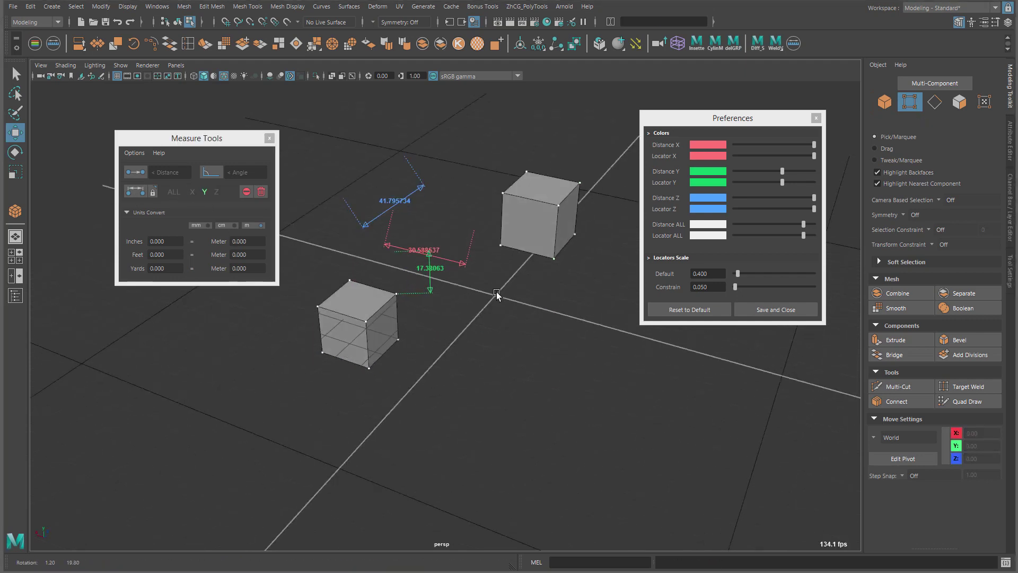
Create an ALL-axes distance dimension between a bottom corner vertex of each cube, and return to object mode with nothing selected.
{"action": "right_click_drag", "start_coordinate": [512, 210], "coordinate": [593, 150]}
{"action": "left_click_drag", "start_coordinate": [391, 340], "coordinate": [391, 333], "text": "alt"}
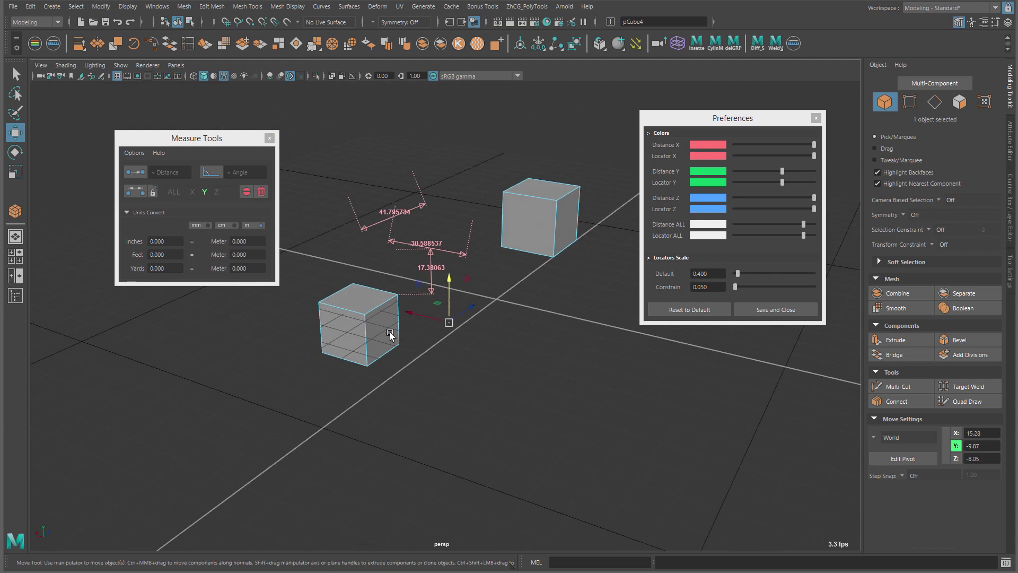
{"action": "right_click_drag", "start_coordinate": [391, 334], "coordinate": [366, 335]}
{"action": "left_click", "coordinate": [397, 346]}
{"action": "left_click", "coordinate": [554, 257], "text": "shift"}
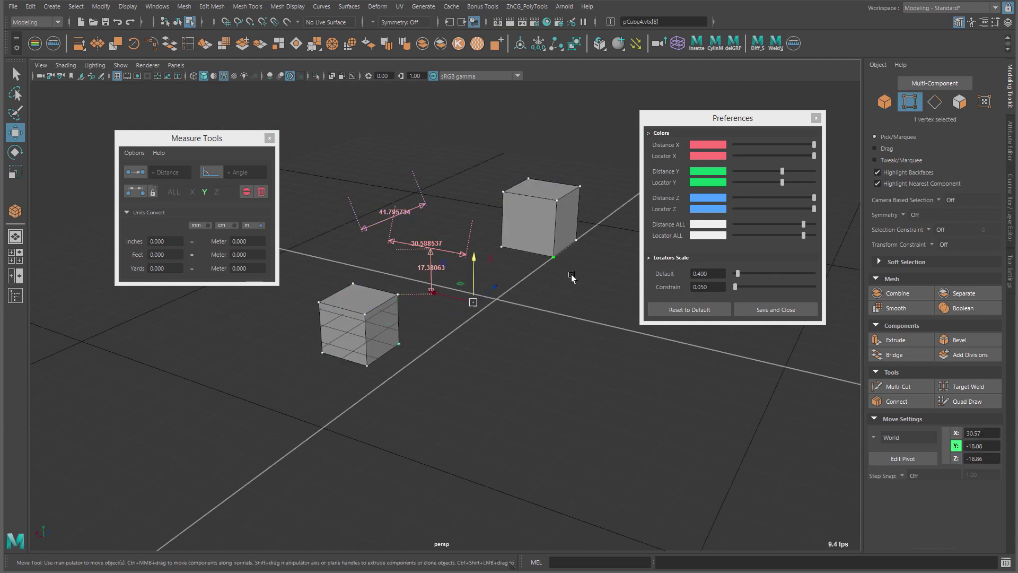
{"action": "left_click", "coordinate": [174, 191]}
{"action": "middle_click_drag", "start_coordinate": [512, 210], "coordinate": [484, 227], "text": "alt"}
{"action": "right_click_drag", "start_coordinate": [485, 226], "coordinate": [547, 139]}
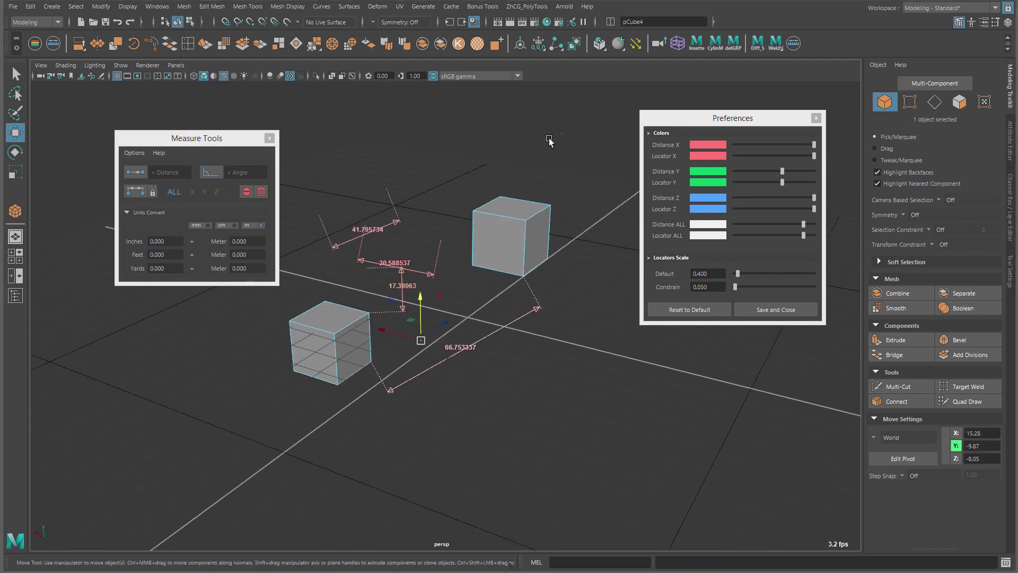
{"action": "left_click", "coordinate": [547, 139]}
{"action": "middle_click_drag", "start_coordinate": [430, 159], "coordinate": [483, 155], "text": "alt"}
Try darker Distance X, Locator X and Distance Y colours with locator scales 0.953 and 2.858, and reset the preferences to default.
{"action": "mouse_move", "coordinate": [776, 123]}
{"action": "left_mouse_down"}
{"action": "mouse_move", "coordinate": [794, 119]}
{"action": "mouse_move", "coordinate": [797, 141]}
{"action": "mouse_move", "coordinate": [753, 142]}
{"action": "mouse_move", "coordinate": [775, 142]}
{"action": "left_mouse_up"}
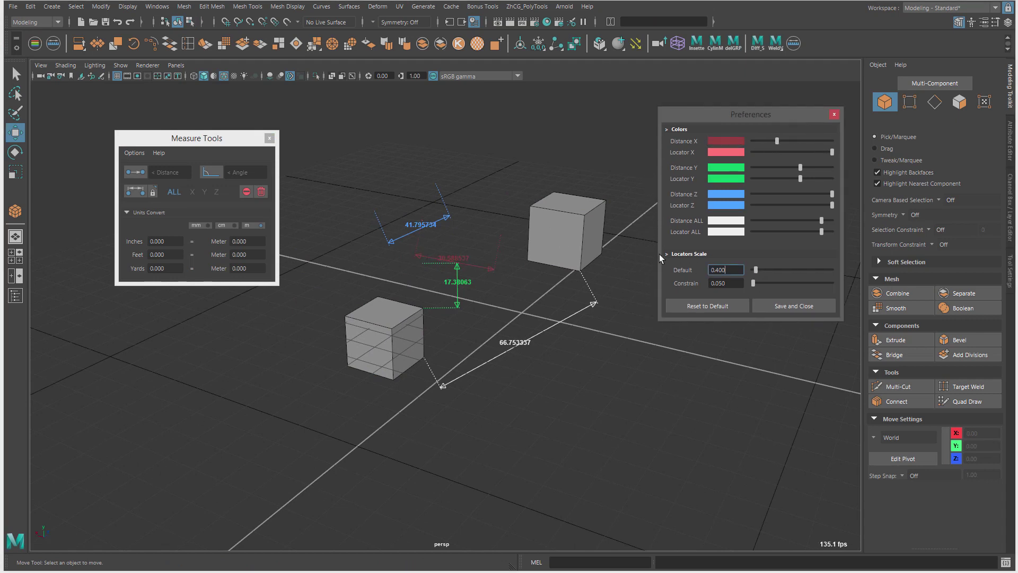
{"action": "left_click_drag", "start_coordinate": [754, 283], "coordinate": [777, 282]}
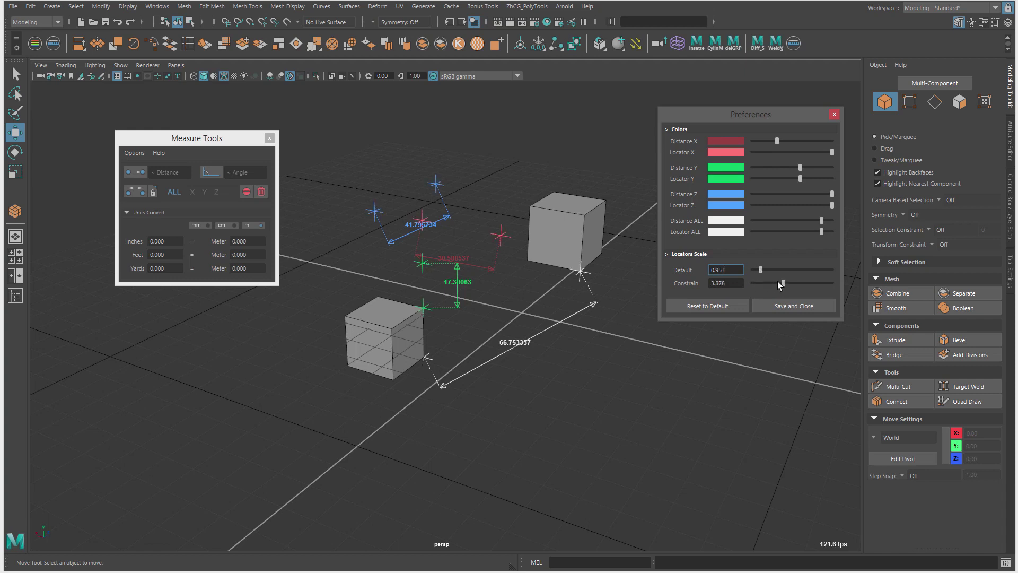
{"action": "left_click_drag", "start_coordinate": [822, 153], "coordinate": [763, 167]}
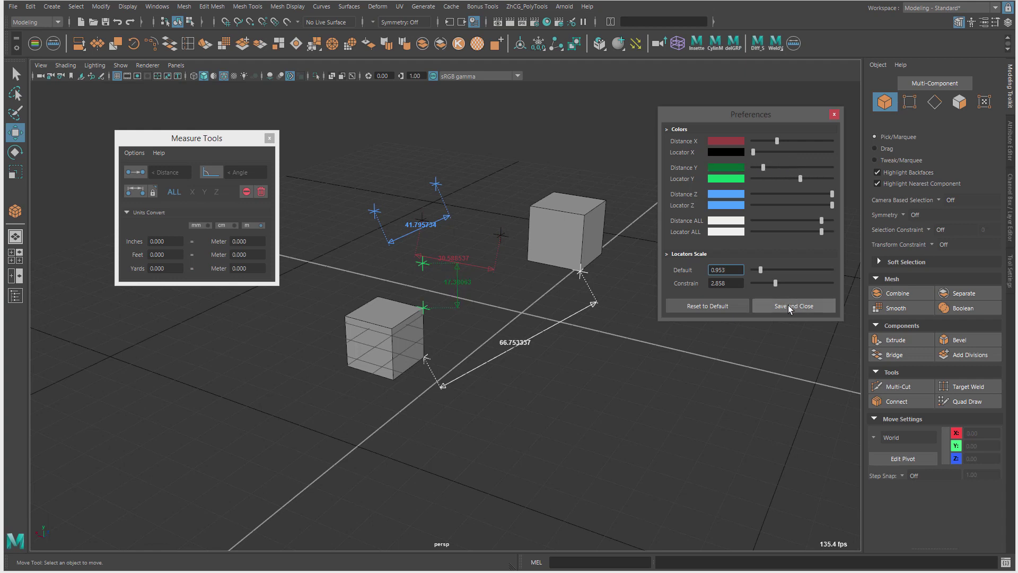
{"action": "left_click", "coordinate": [722, 306]}
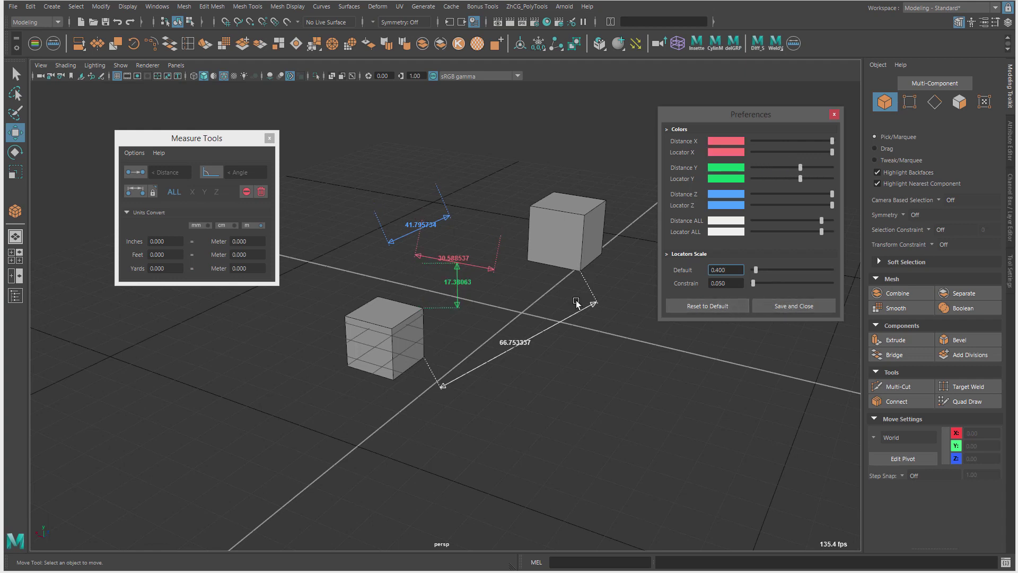
Try a darker Distance ALL colour on the dimension between the cubes, and reset the preferences to default.
{"action": "left_click_drag", "start_coordinate": [576, 302], "coordinate": [576, 358], "text": "alt"}
{"action": "left_click_drag", "start_coordinate": [542, 355], "coordinate": [786, 217], "text": "alt"}
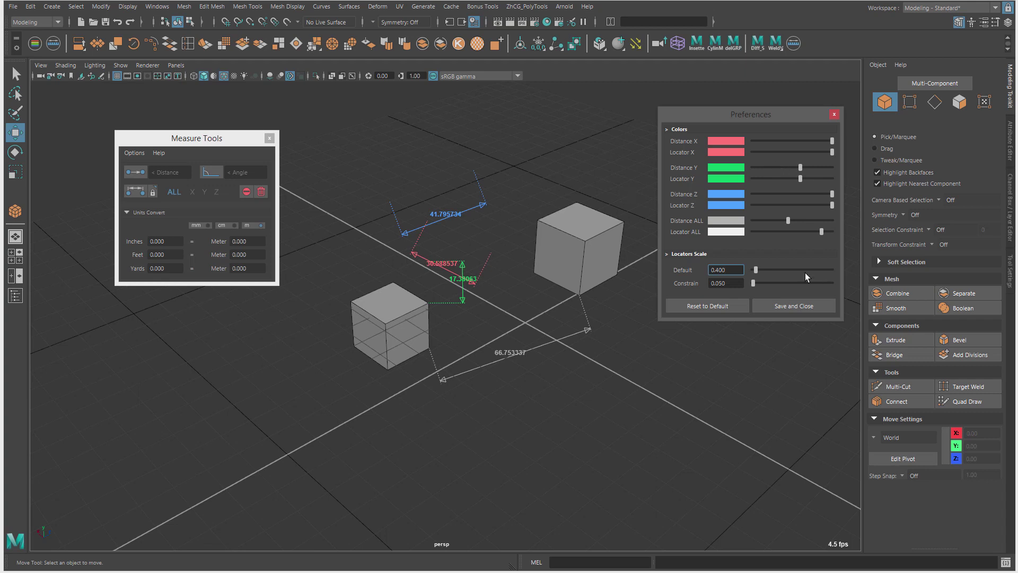
{"action": "left_click", "coordinate": [718, 305]}
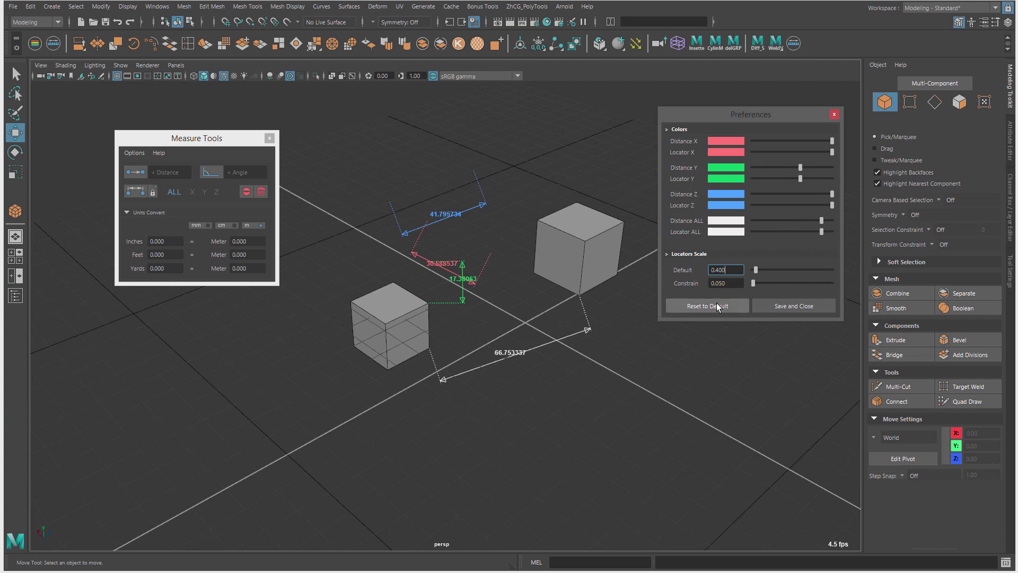
Save and close the Measure Tools preferences, and delete all dimensions in the scene.
{"action": "left_click", "coordinate": [804, 305]}
{"action": "middle_click_drag", "start_coordinate": [642, 240], "coordinate": [695, 249], "text": "alt"}
{"action": "mouse_move", "coordinate": [695, 249]}
{"action": "left_mouse_down", "text": "alt"}
{"action": "mouse_move", "coordinate": [683, 236]}
{"action": "mouse_move", "coordinate": [680, 250]}
{"action": "left_mouse_up", "text": "alt"}
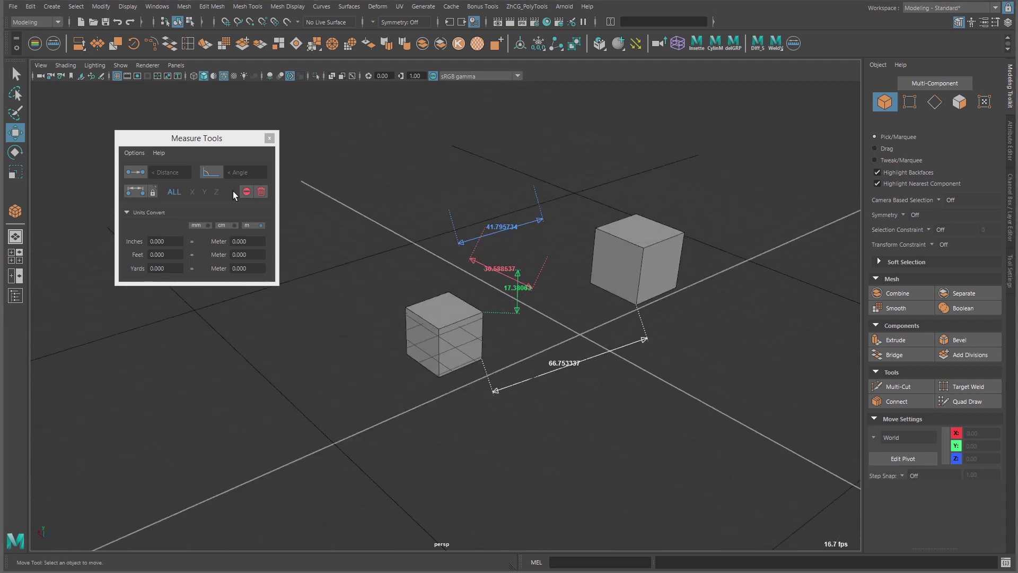
{"action": "left_click", "coordinate": [261, 191]}
{"action": "left_click", "coordinate": [132, 153]}
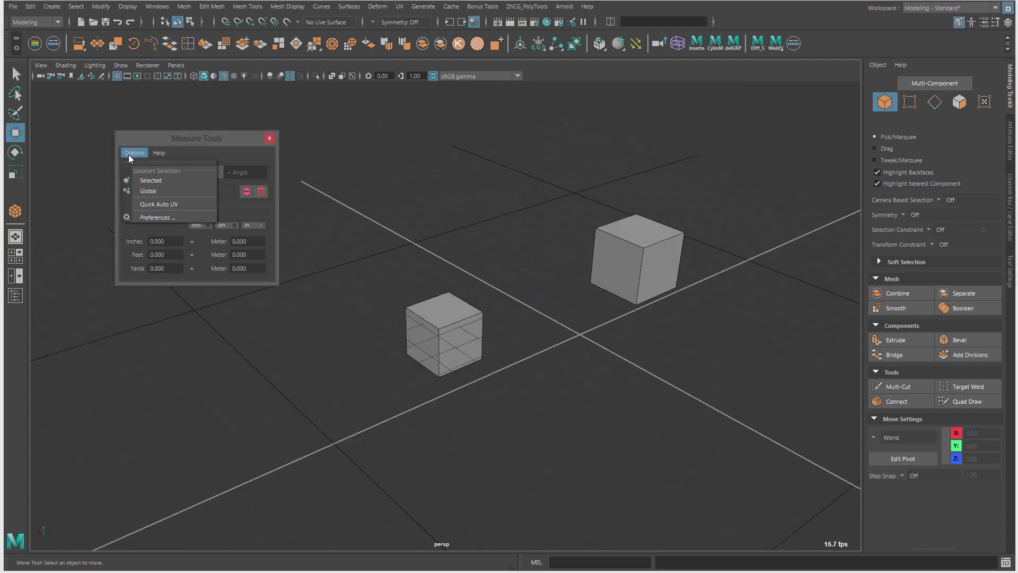
{"action": "mouse_move", "coordinate": [164, 154]}
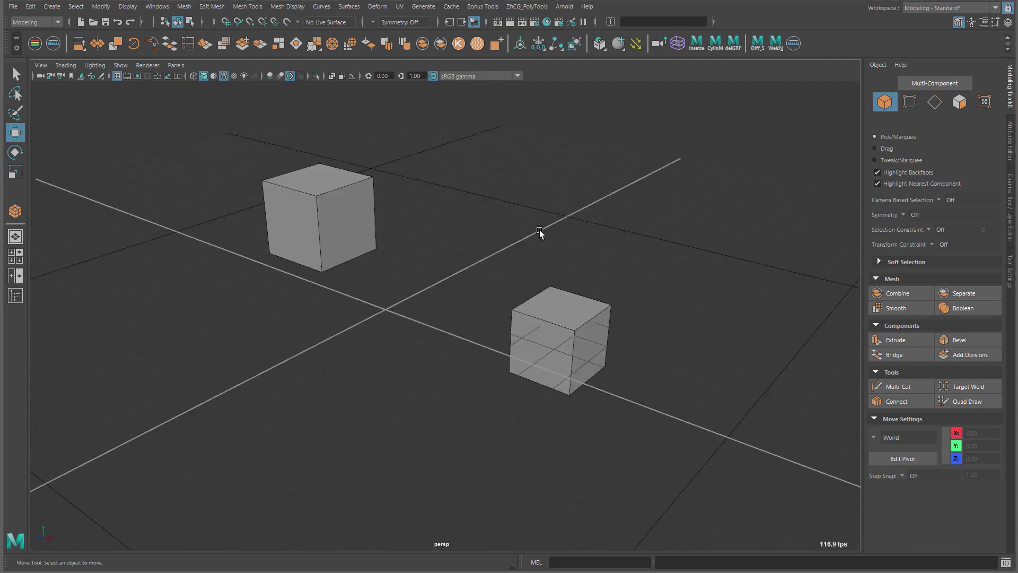
{"action": "middle_click_drag", "start_coordinate": [534, 228], "coordinate": [536, 234], "text": "alt"}
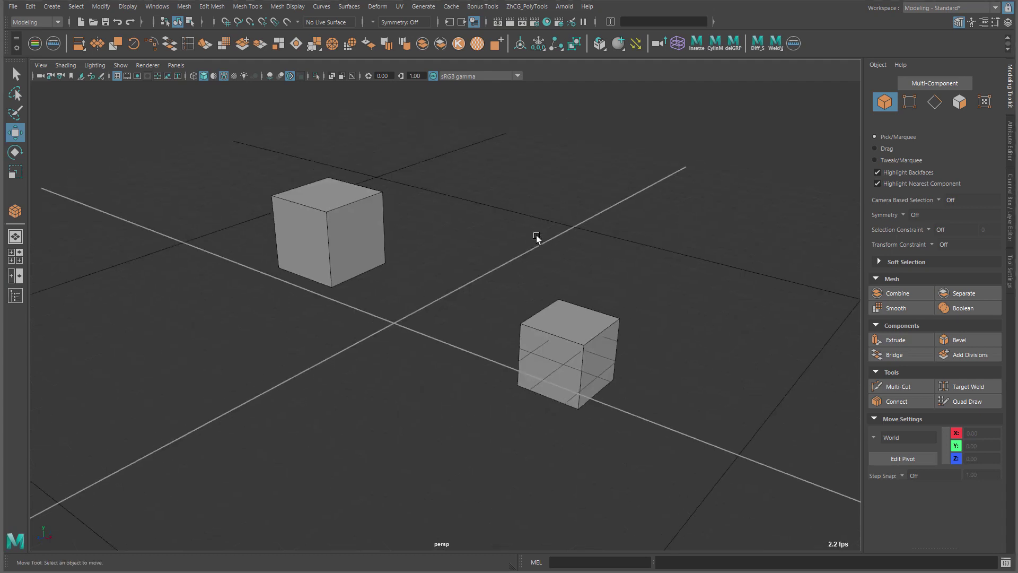
{"action": "left_click_drag", "start_coordinate": [532, 225], "coordinate": [521, 228], "text": "alt"}
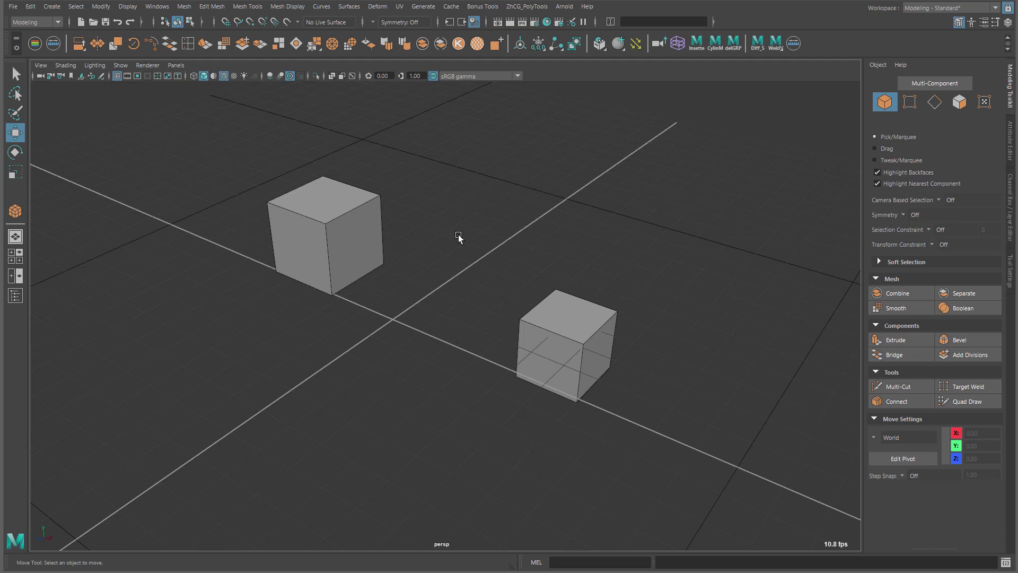
{"action": "left_click_drag", "start_coordinate": [484, 229], "coordinate": [514, 231], "text": "alt"}
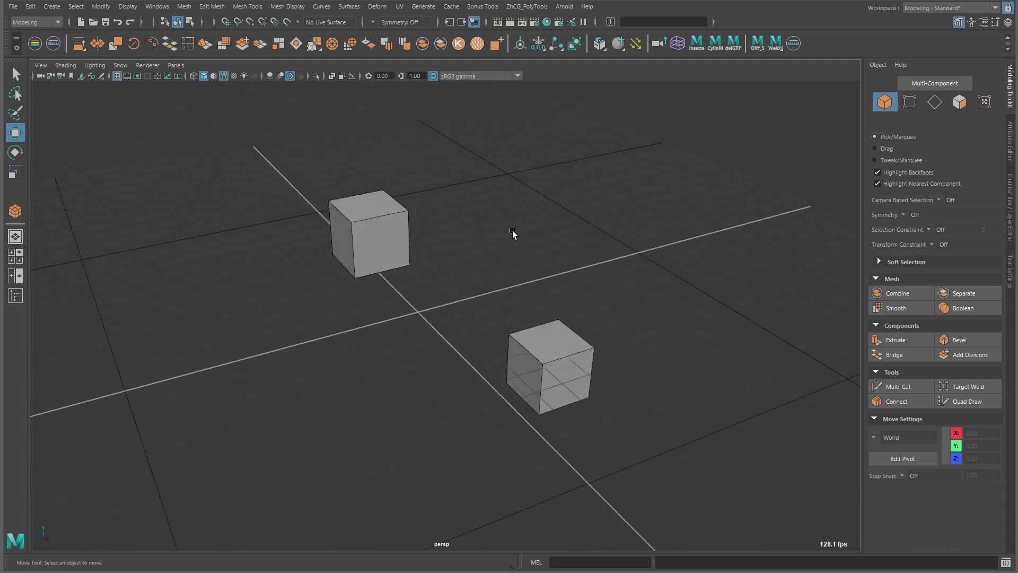